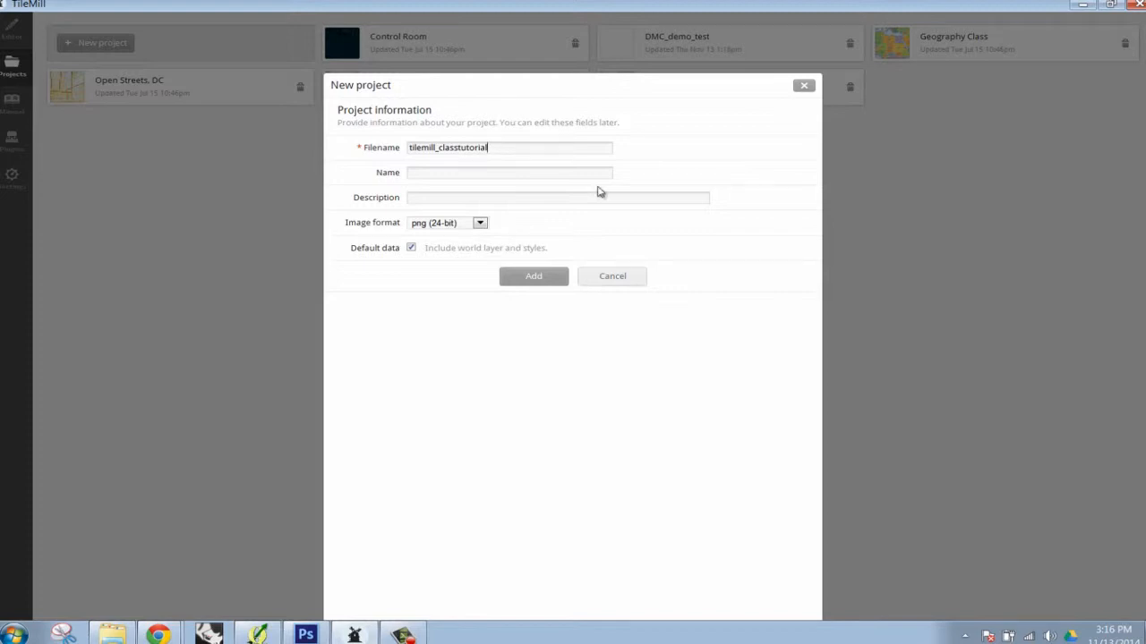
# Create the tilemill_classtutorial project with the png (24-bit) image format and the default world layer and styles
pyautogui.click(499, 173)
pyautogui.click(473, 225)
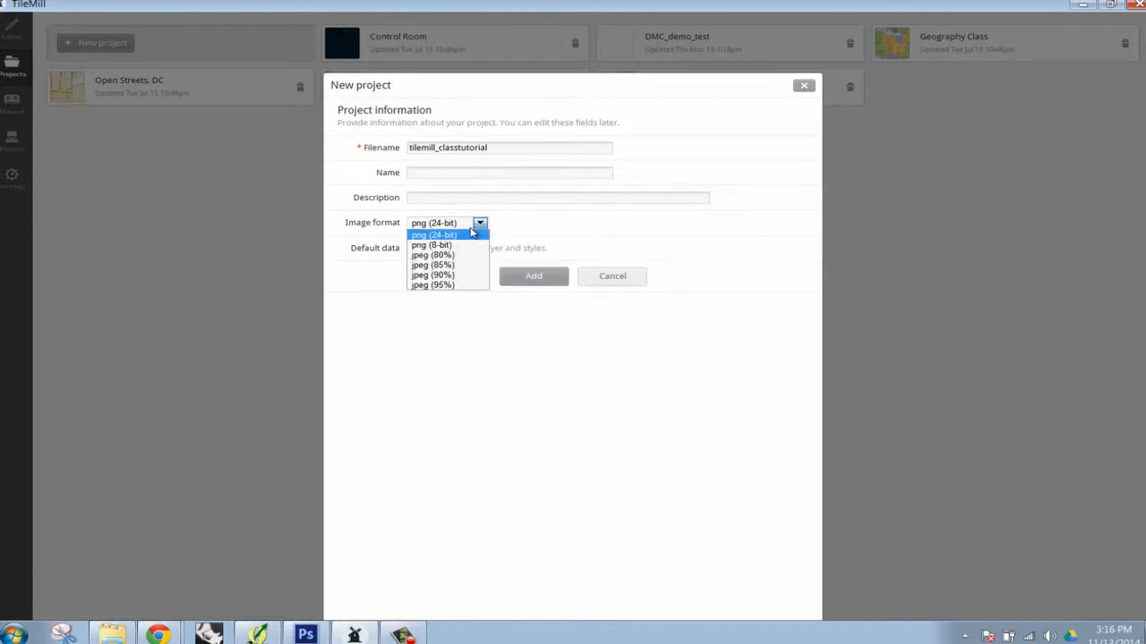
pyautogui.click(471, 234)
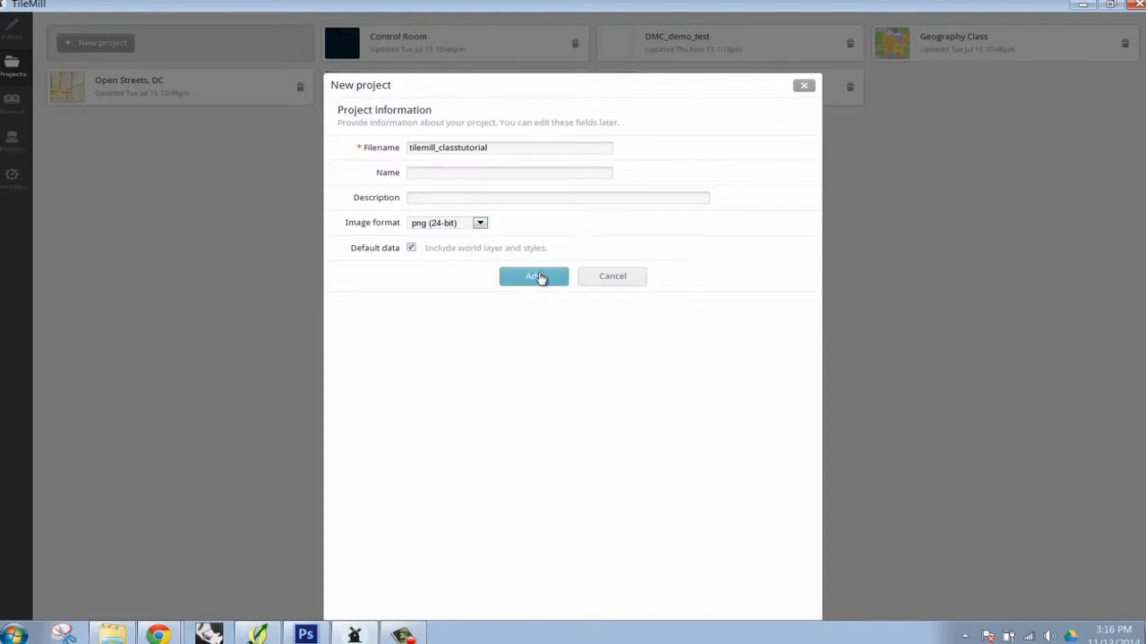
pyautogui.click(537, 277)
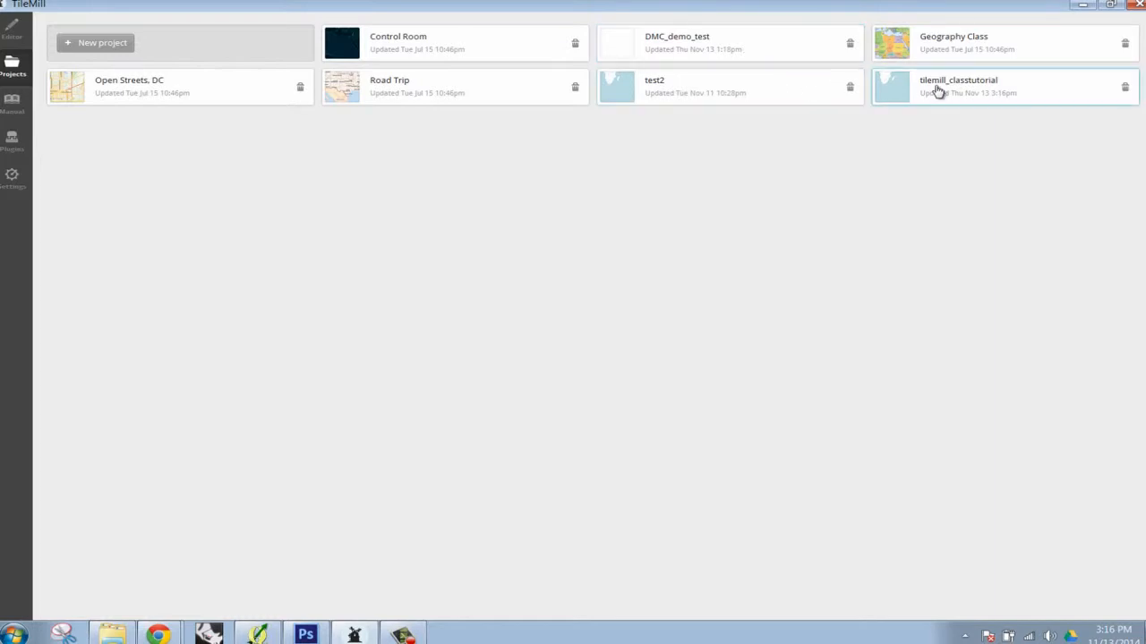
# Open the tilemill_classtutorial project and examine its default world map at different zoom levels
pyautogui.click(978, 95)
pyautogui.scroll(3, 503, 250)
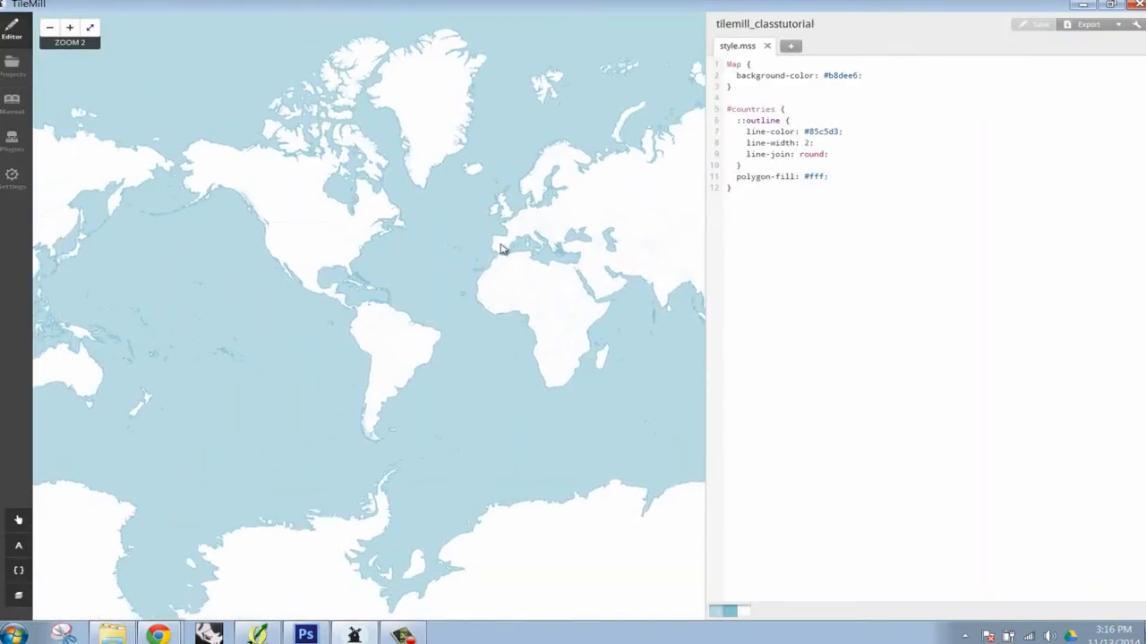
pyautogui.scroll(-2, 502, 250)
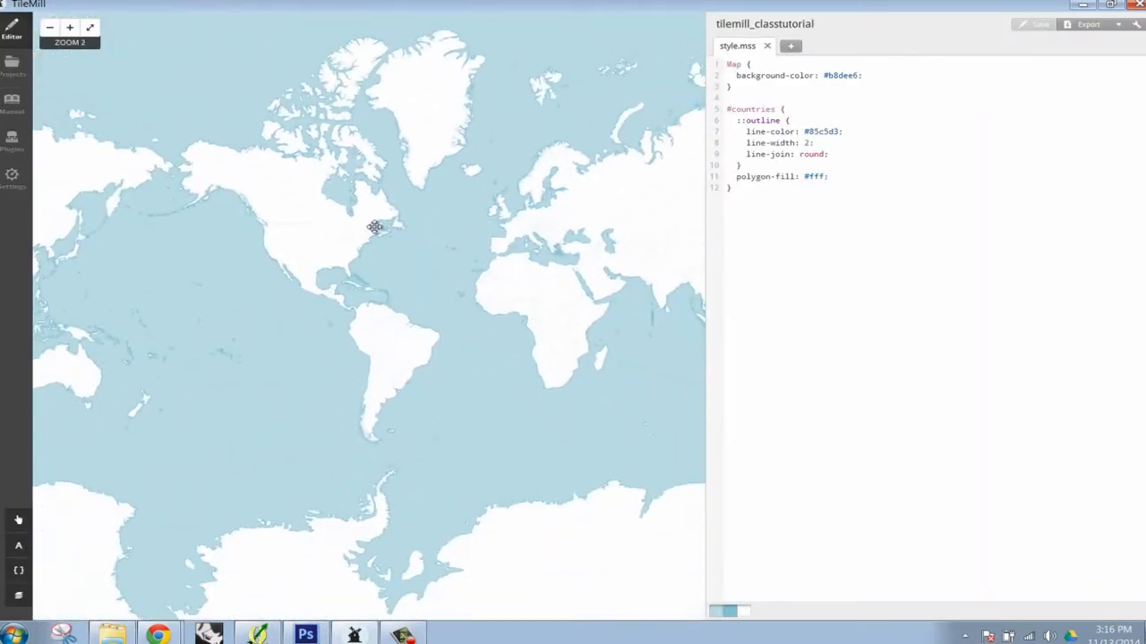
pyautogui.scroll(1, 354, 251)
pyautogui.moveTo(415, 266); pyautogui.dragTo(397, 244)
pyautogui.scroll(-1, 430, 261)
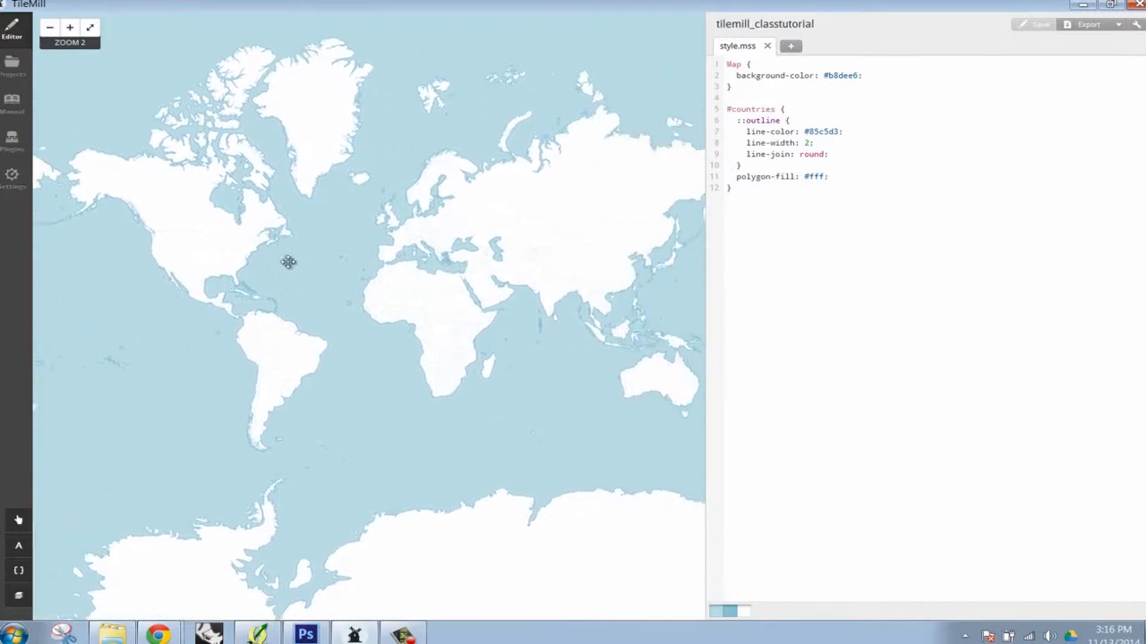
pyautogui.scroll(1, 255, 186)
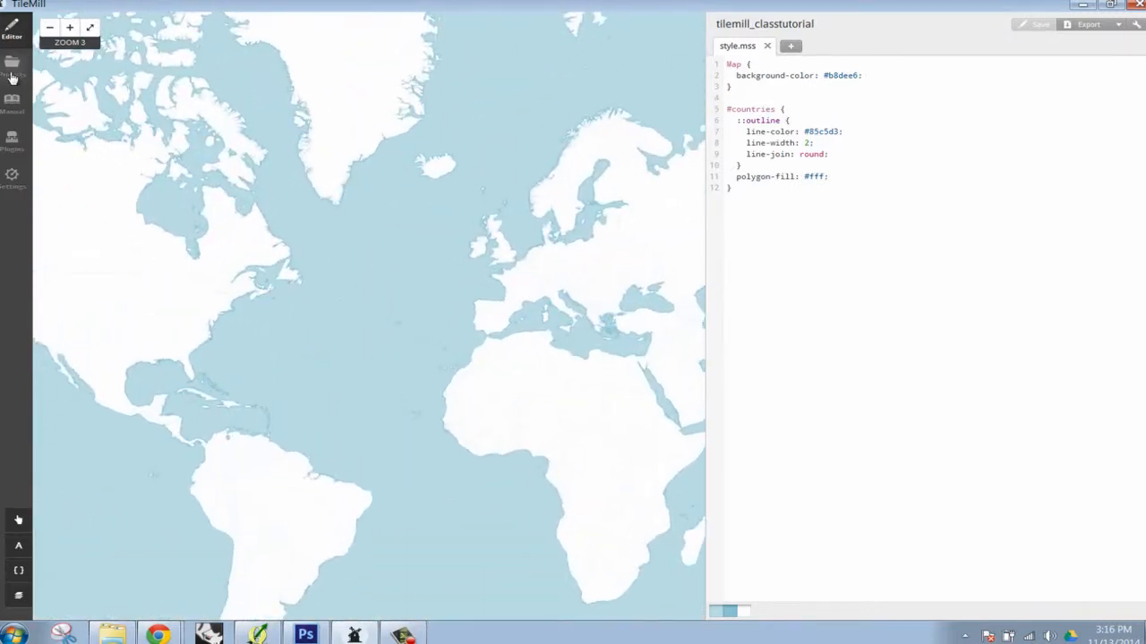
pyautogui.moveTo(436, 170); pyautogui.dragTo(521, 170)
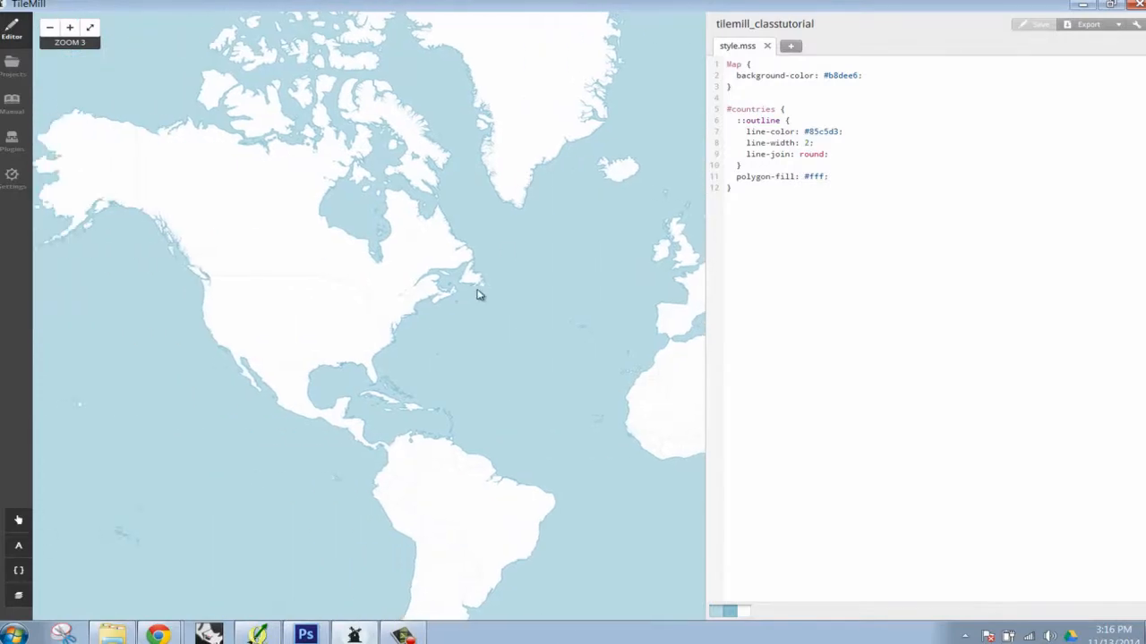
pyautogui.scroll(1, 454, 326)
# Browse the manual's sections from Introduction through Usage, Basics, Interface tour, Adding layers and Project settings to Carto
pyautogui.click(19, 77)
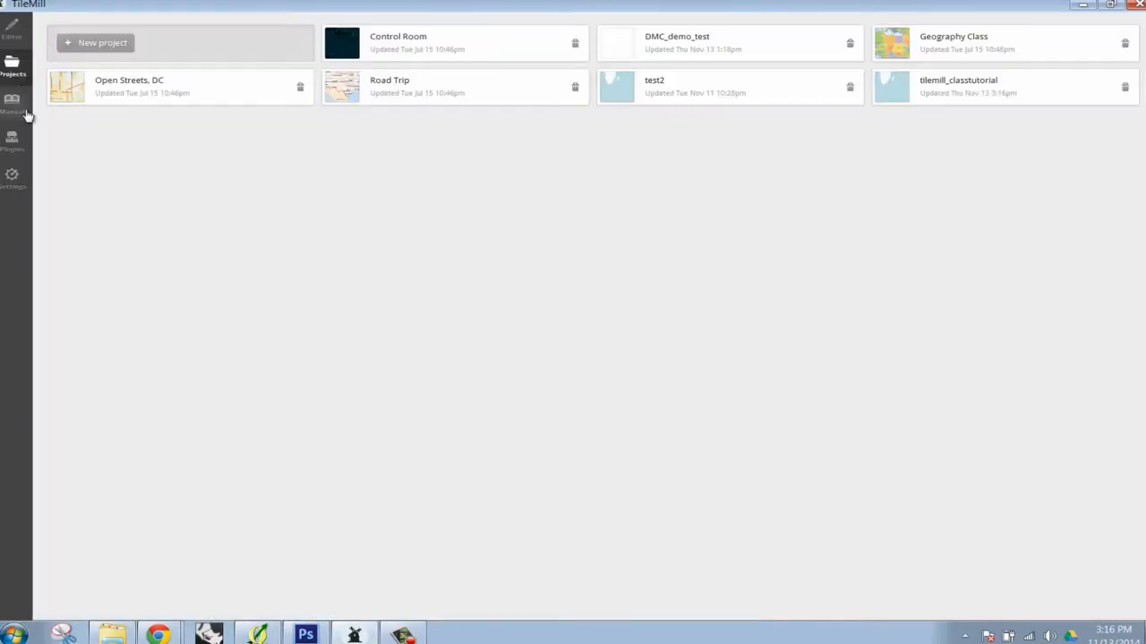
pyautogui.click(20, 115)
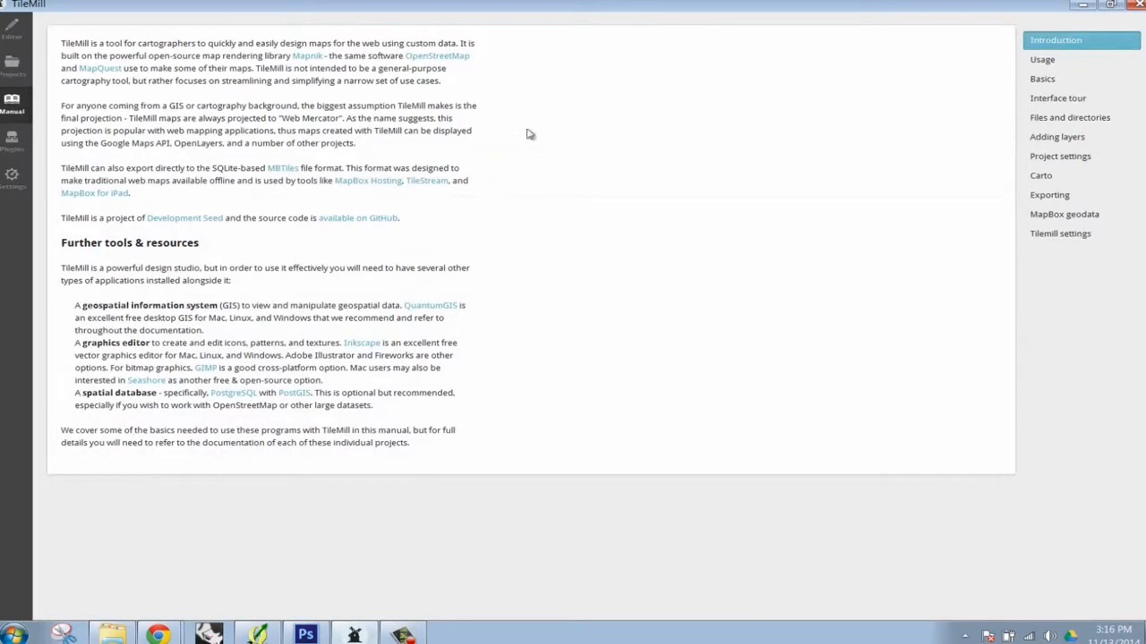
pyautogui.click(1070, 62)
pyautogui.click(1064, 80)
pyautogui.click(1069, 102)
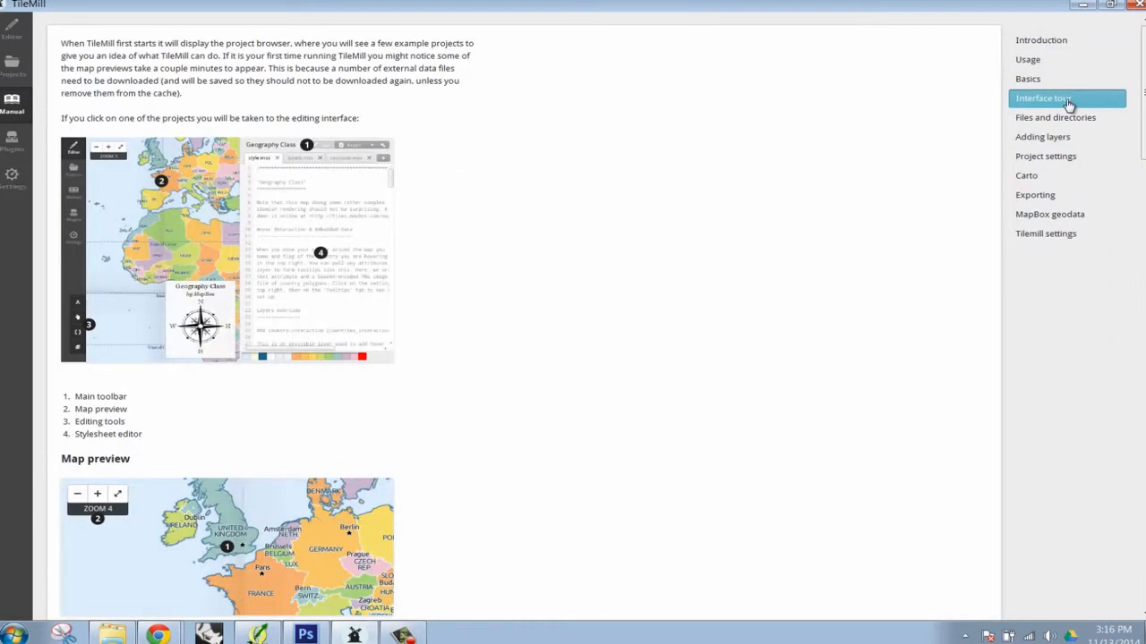
pyautogui.click(1063, 122)
pyautogui.click(1070, 141)
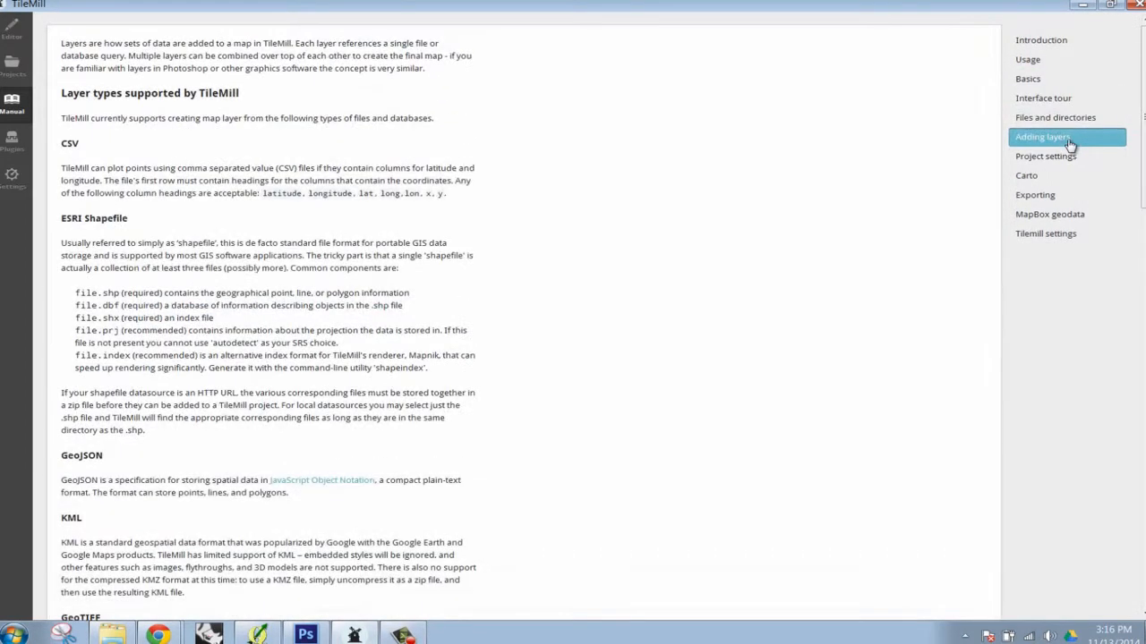
pyautogui.click(1066, 159)
pyautogui.click(1064, 179)
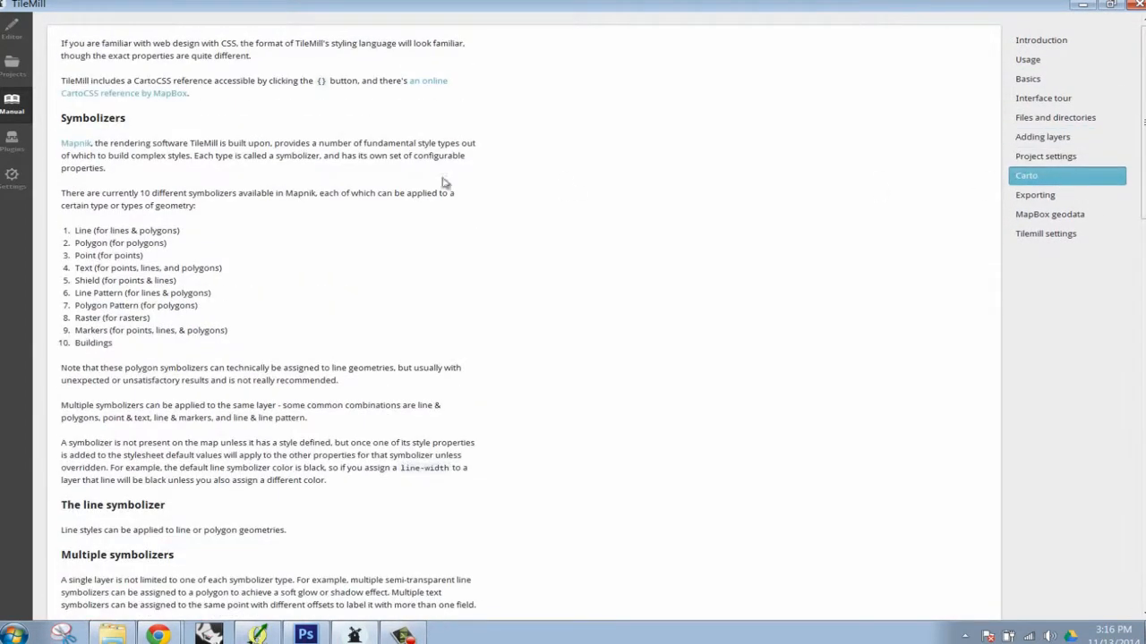
# Review the plugins and the application settings, and return to the project's map editor
pyautogui.click(14, 145)
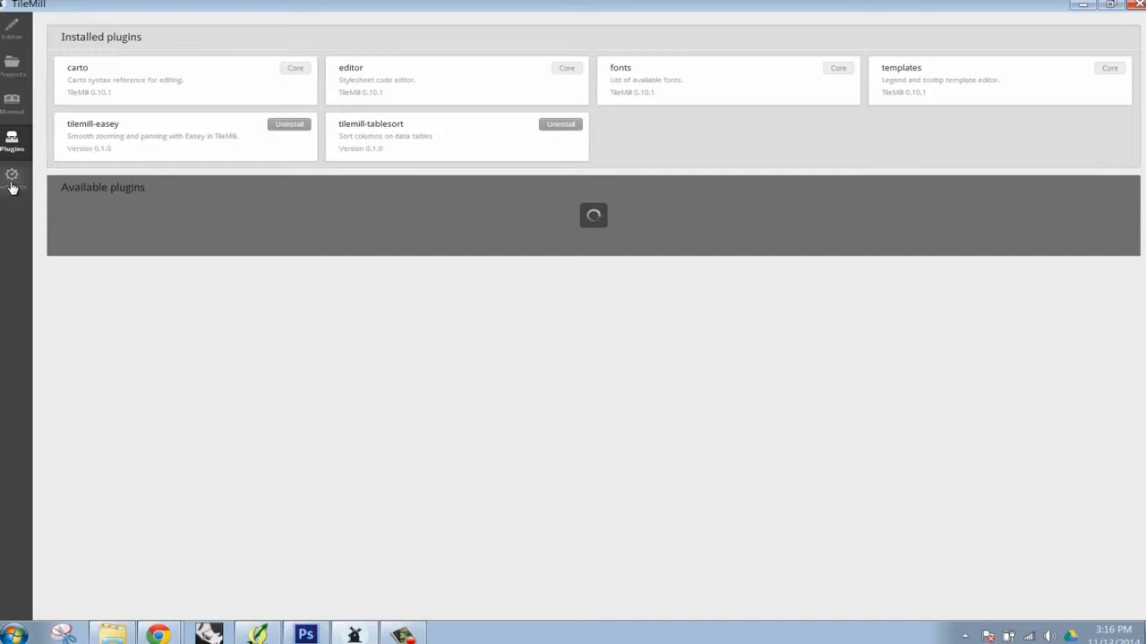
pyautogui.click(12, 183)
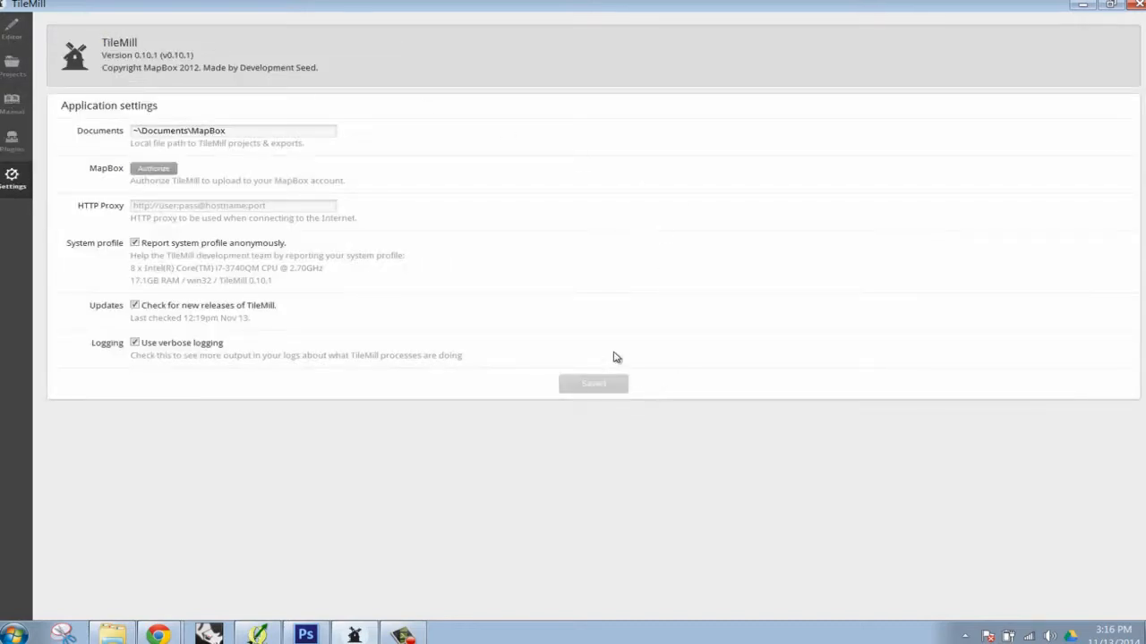
pyautogui.click(11, 36)
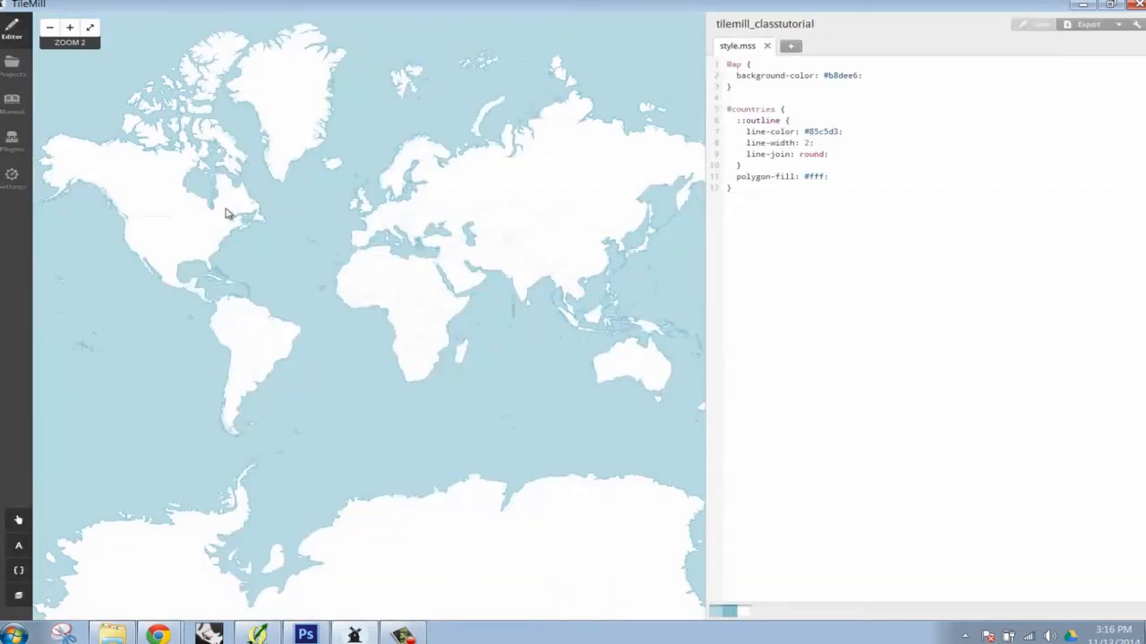
pyautogui.moveTo(225, 212); pyautogui.dragTo(537, 247)
pyautogui.scroll(2, 537, 247)
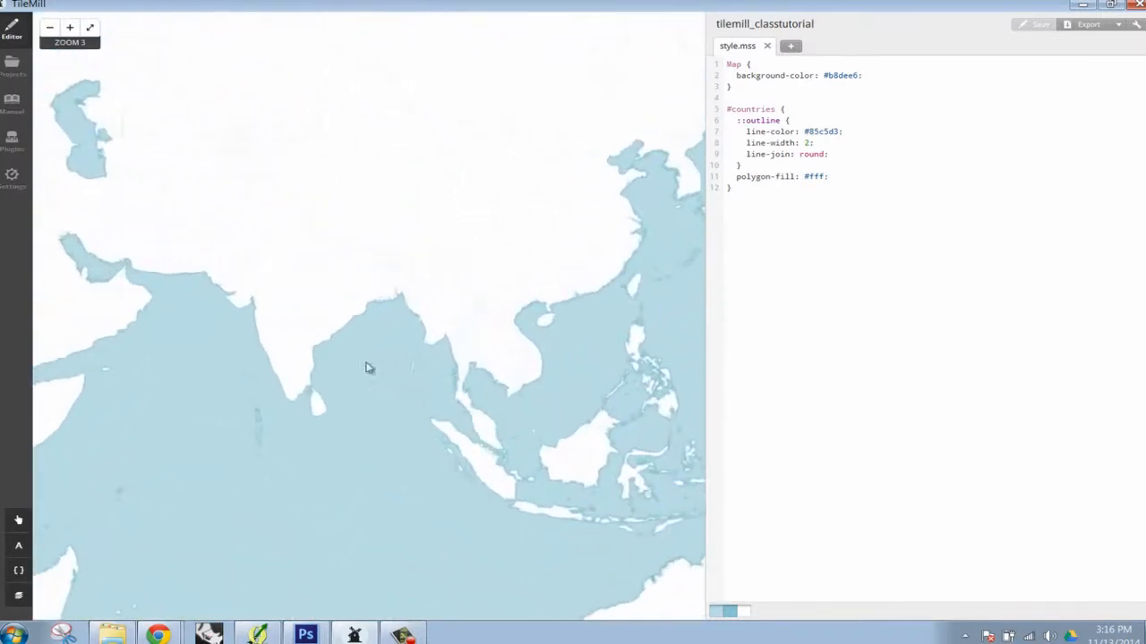
# Look through the project's Legend, Teaser, Full and Location templates
pyautogui.click(18, 523)
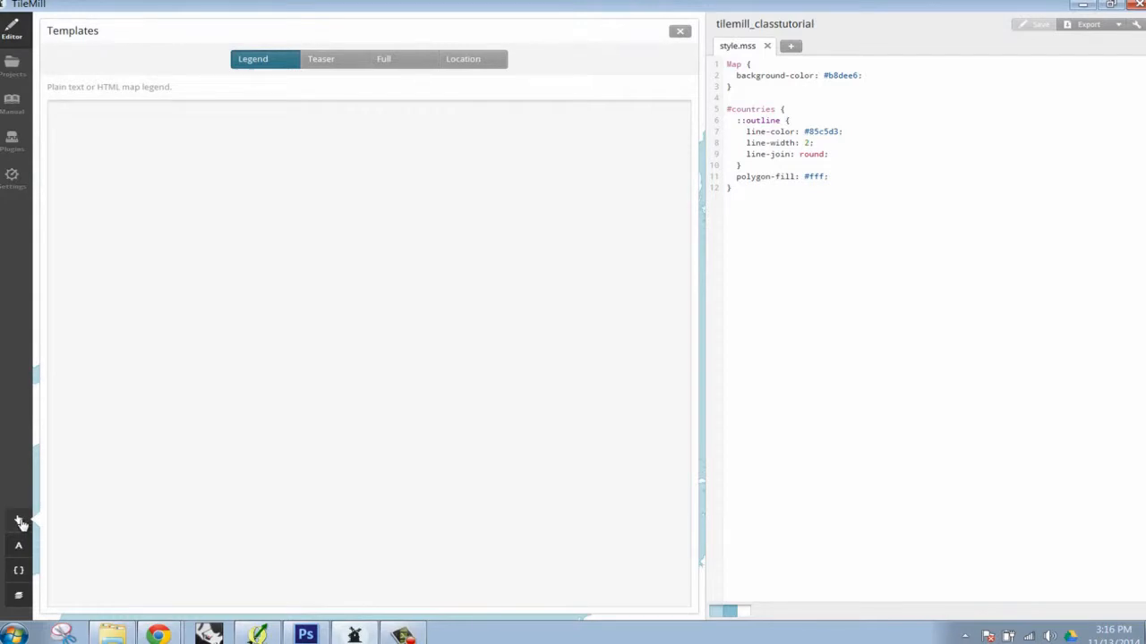
pyautogui.click(323, 68)
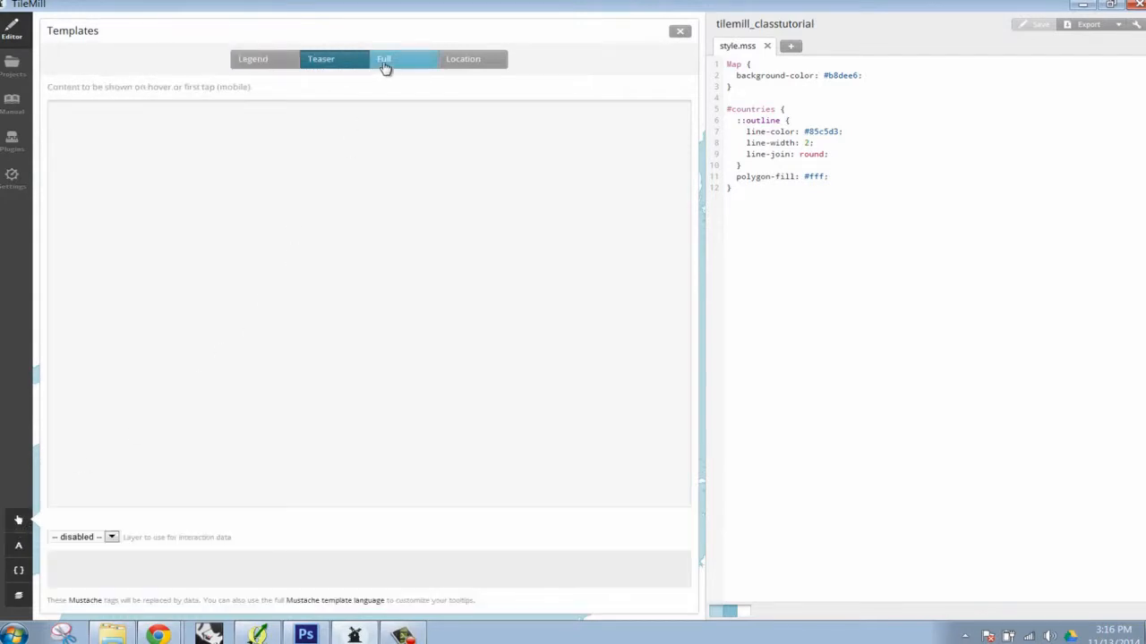
pyautogui.click(387, 62)
pyautogui.click(479, 61)
pyautogui.click(279, 61)
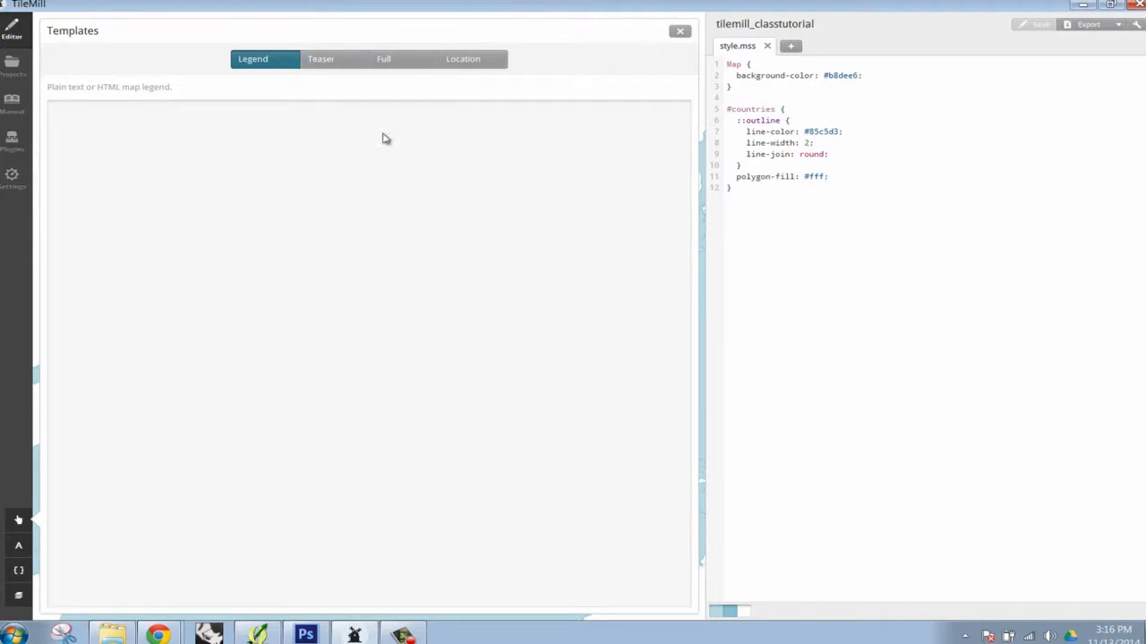
# Browse the list of available fonts, filter it by the letters P and D, and close it
pyautogui.click(19, 549)
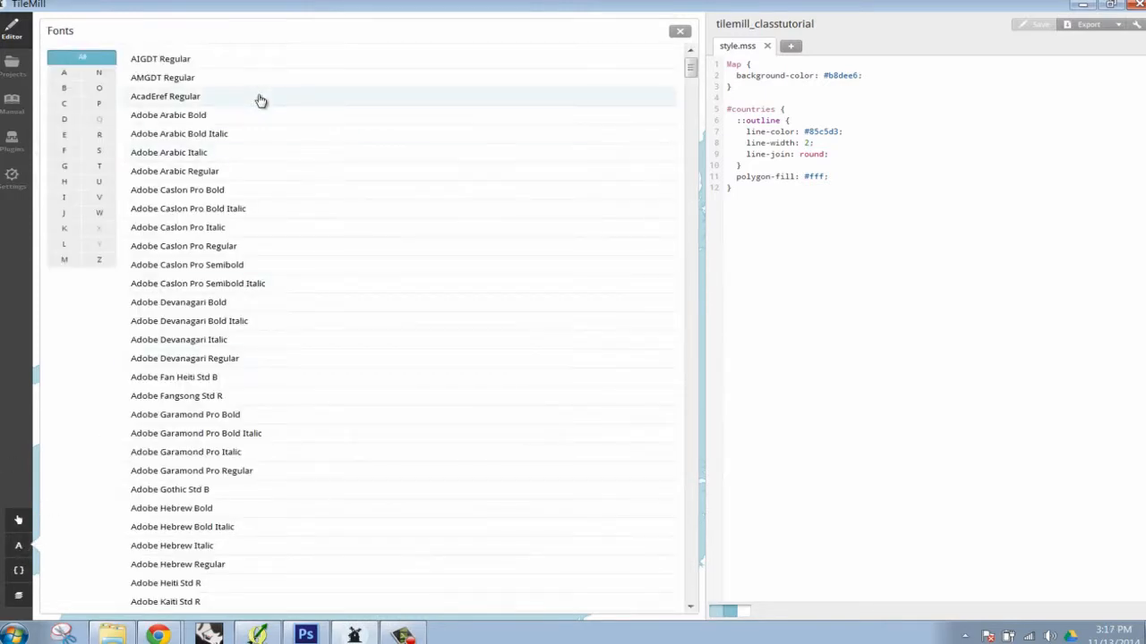
pyautogui.scroll(-9, 259, 100)
pyautogui.scroll(-10, 261, 102)
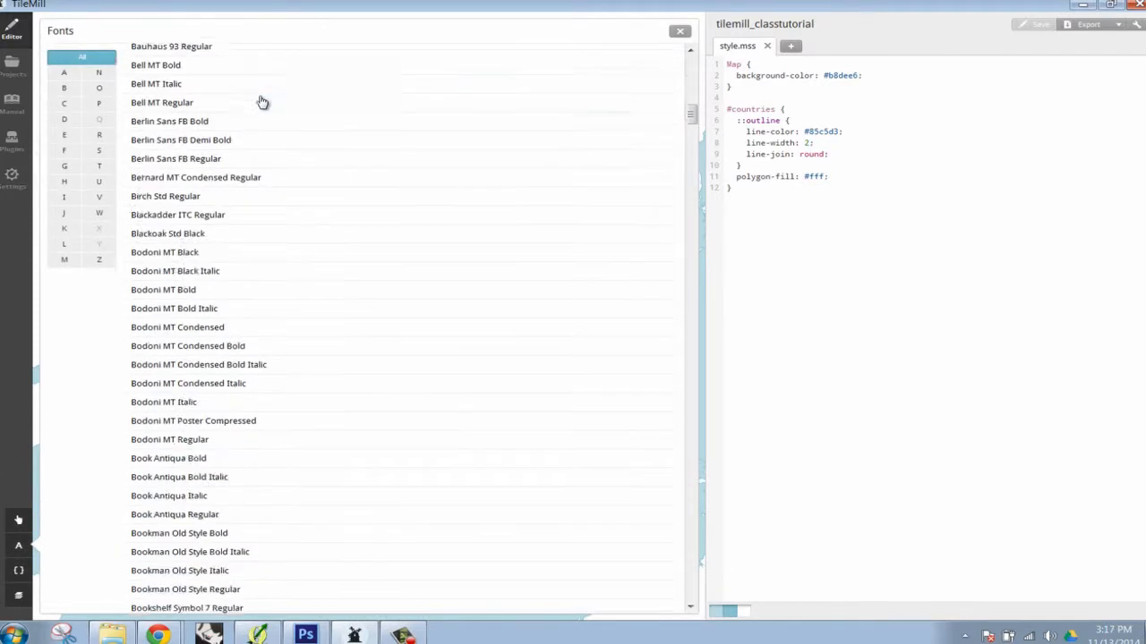
pyautogui.scroll(-3, 290, 125)
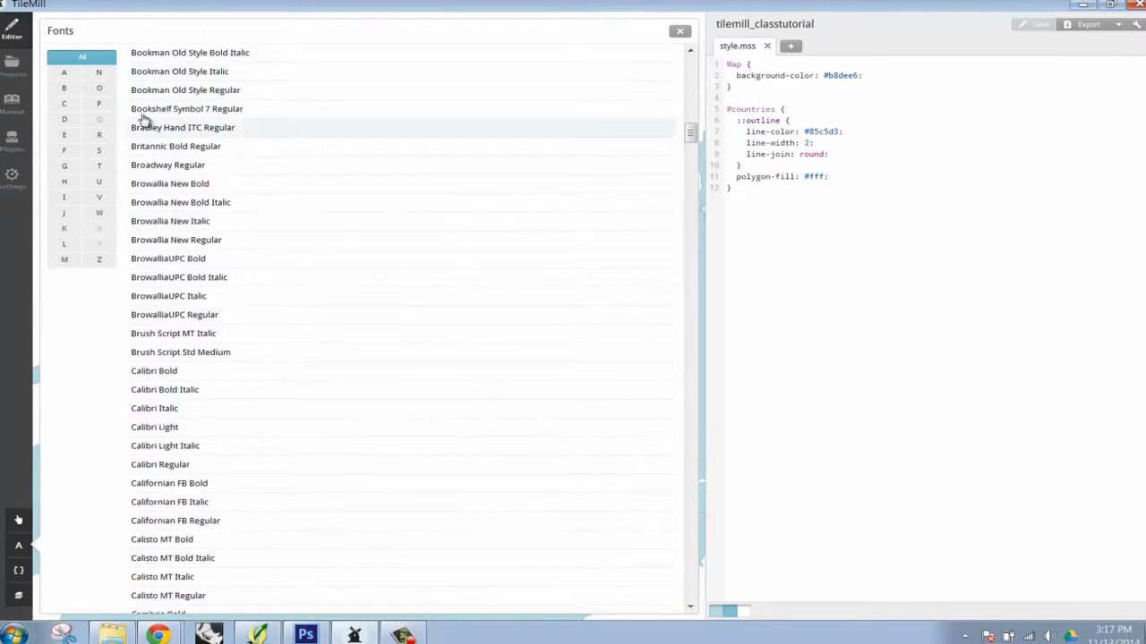
pyautogui.click(99, 104)
pyautogui.click(65, 120)
pyautogui.click(679, 31)
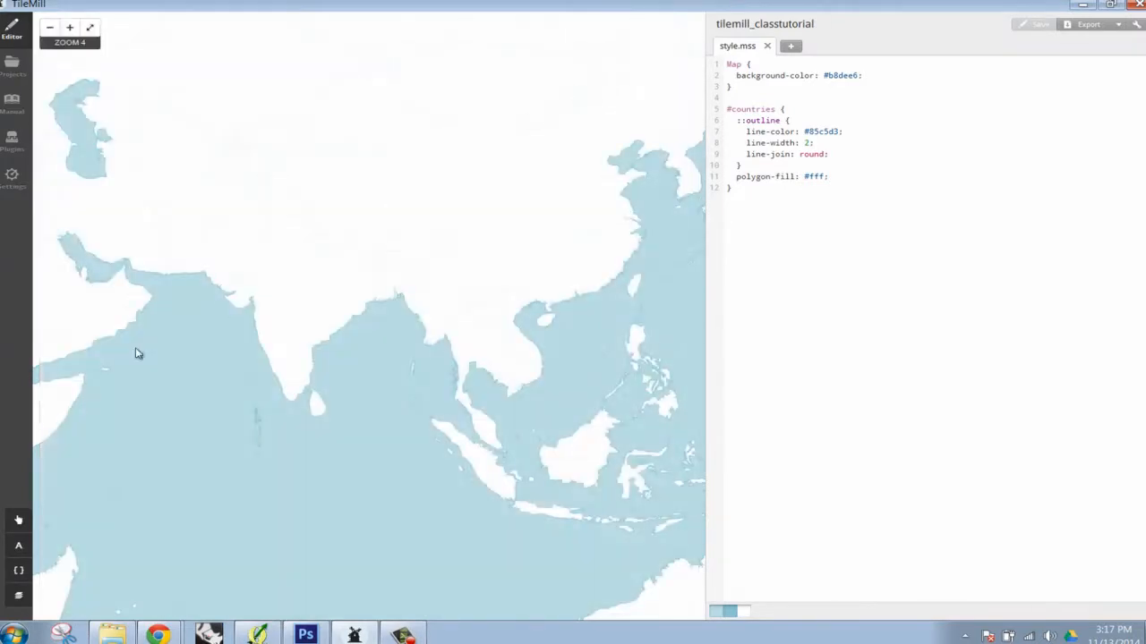
# Read the Carto reference's introduction, from selectors and nested styles to colors, dimensions and variables
pyautogui.click(19, 572)
pyautogui.scroll(-6, 187, 478)
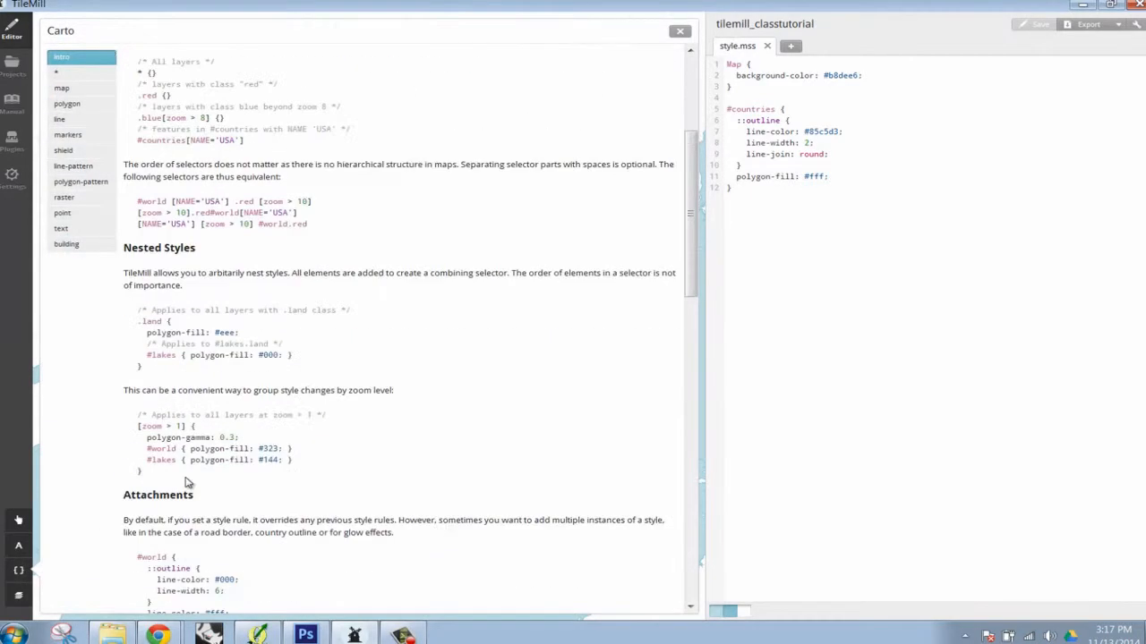
pyautogui.scroll(-7, 421, 328)
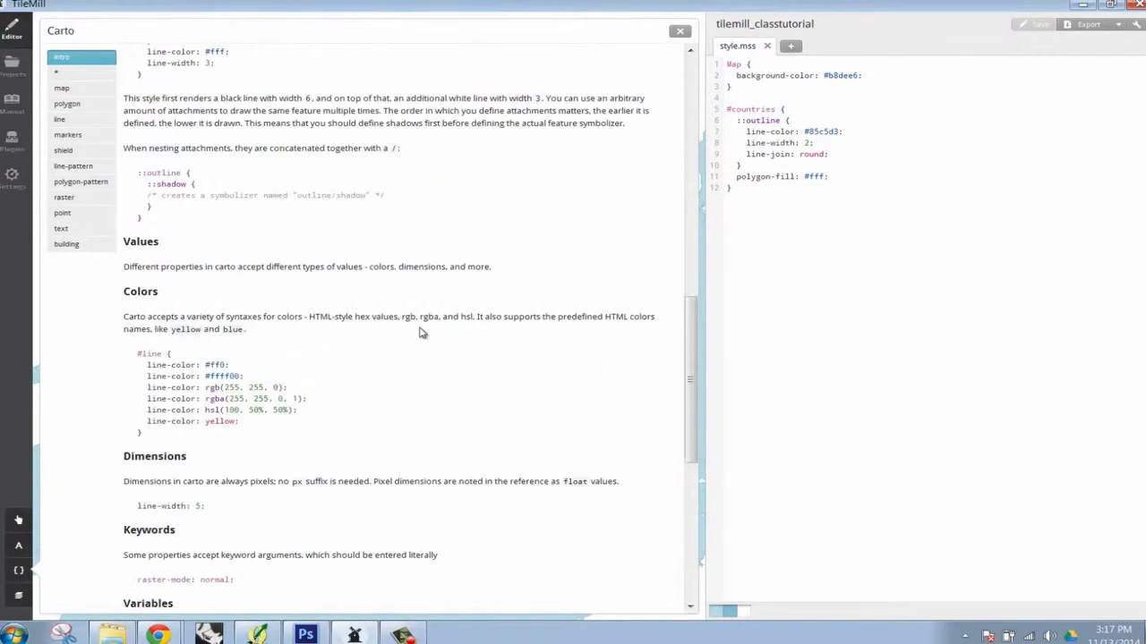
pyautogui.scroll(-3, 421, 332)
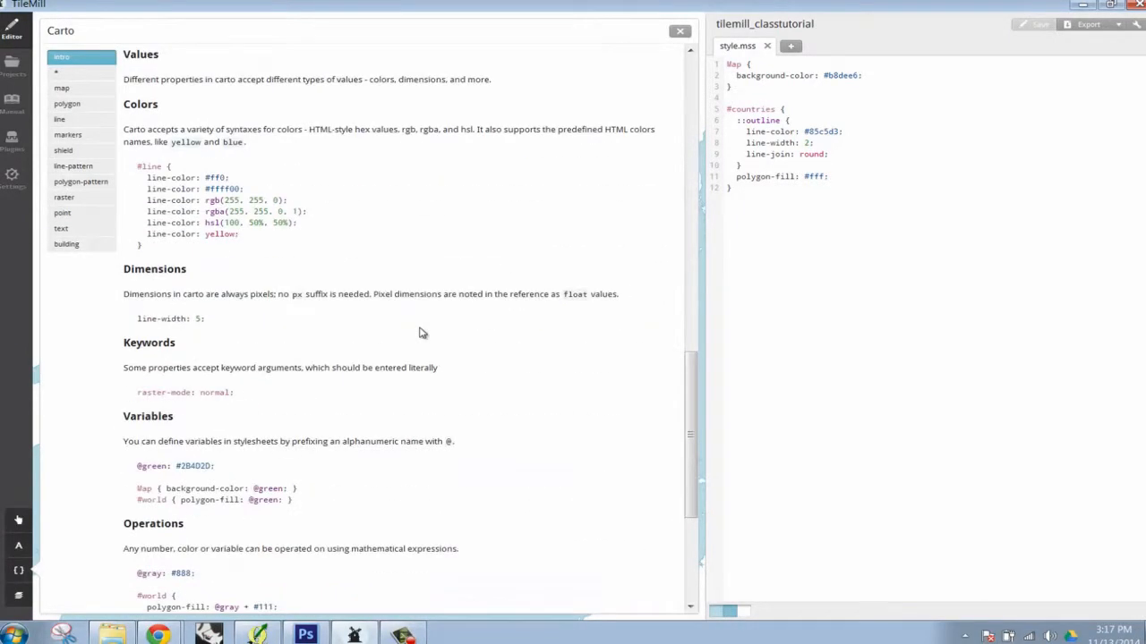
# Examine the map, polygon, line, markers and shield properties in the Carto reference
pyautogui.click(67, 88)
pyautogui.click(77, 106)
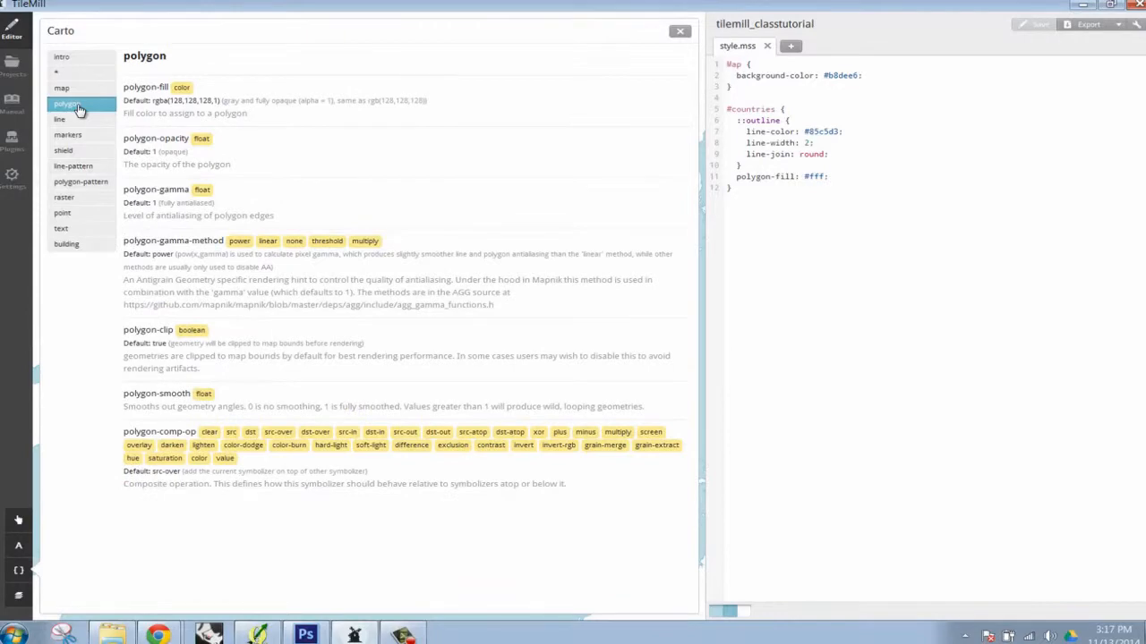
pyautogui.click(81, 119)
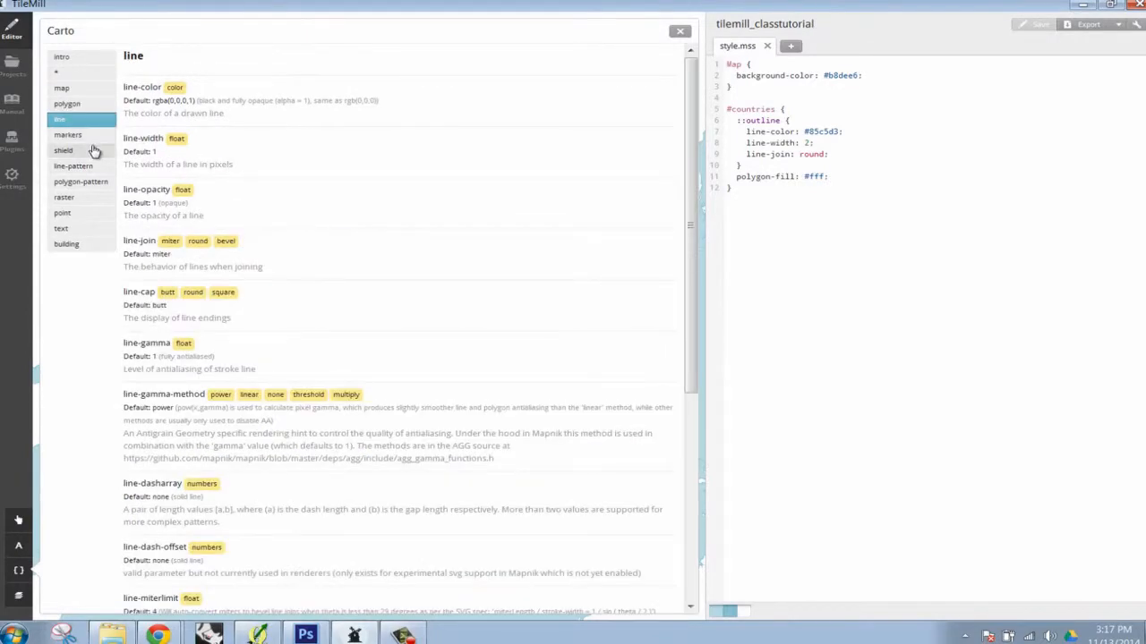
pyautogui.click(93, 136)
pyautogui.scroll(-5, 213, 206)
pyautogui.scroll(-3, 213, 206)
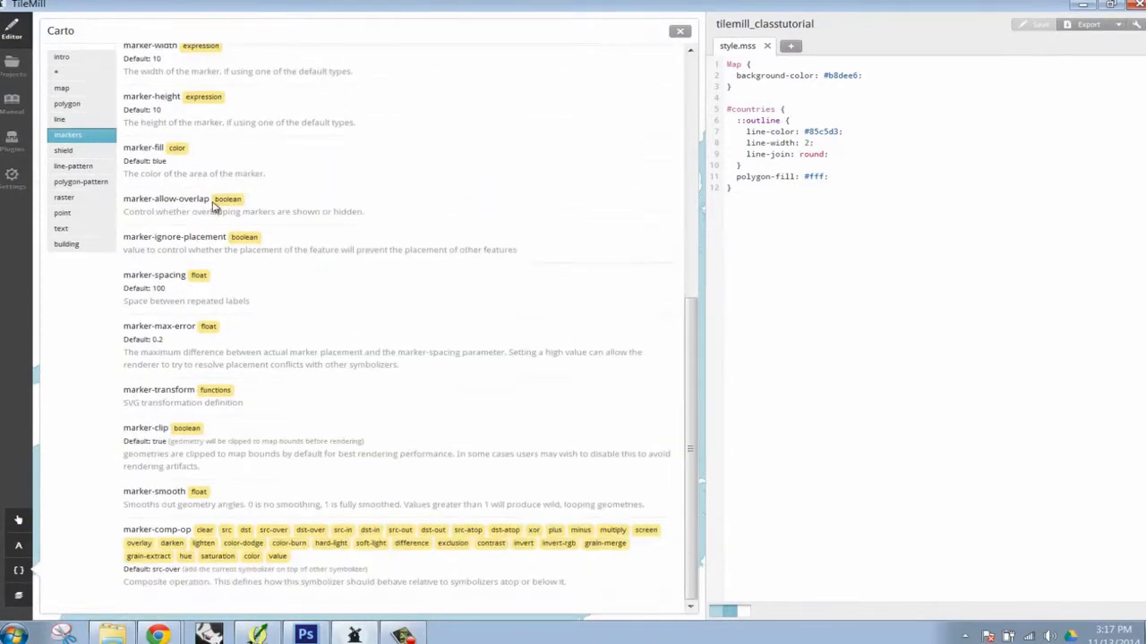
pyautogui.scroll(1, 220, 220)
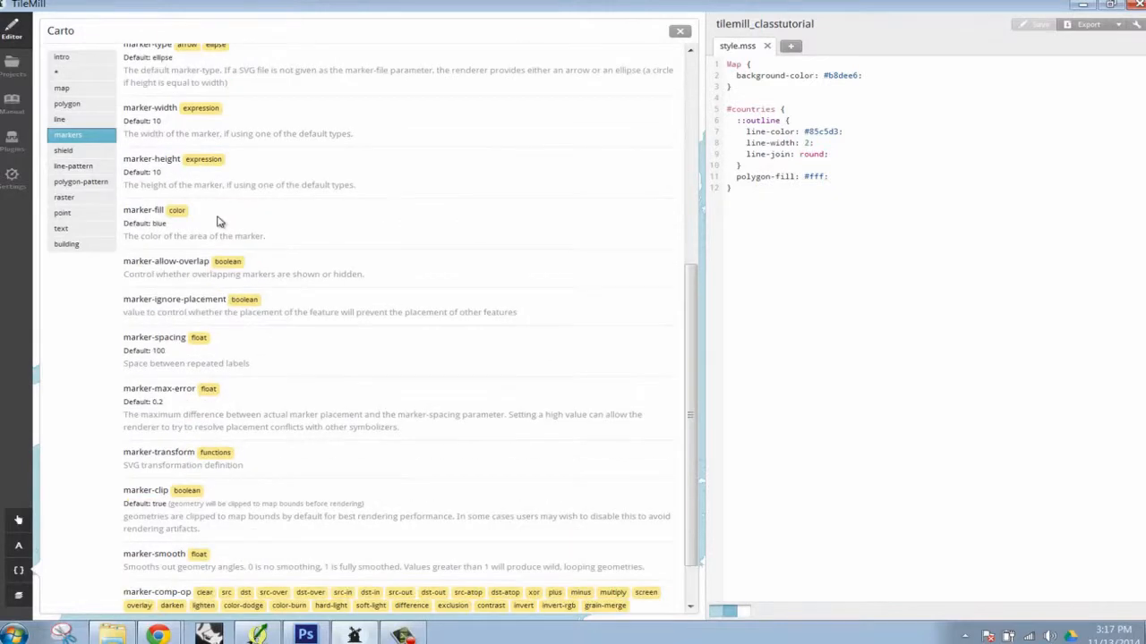
pyautogui.scroll(-1, 217, 221)
pyautogui.click(93, 150)
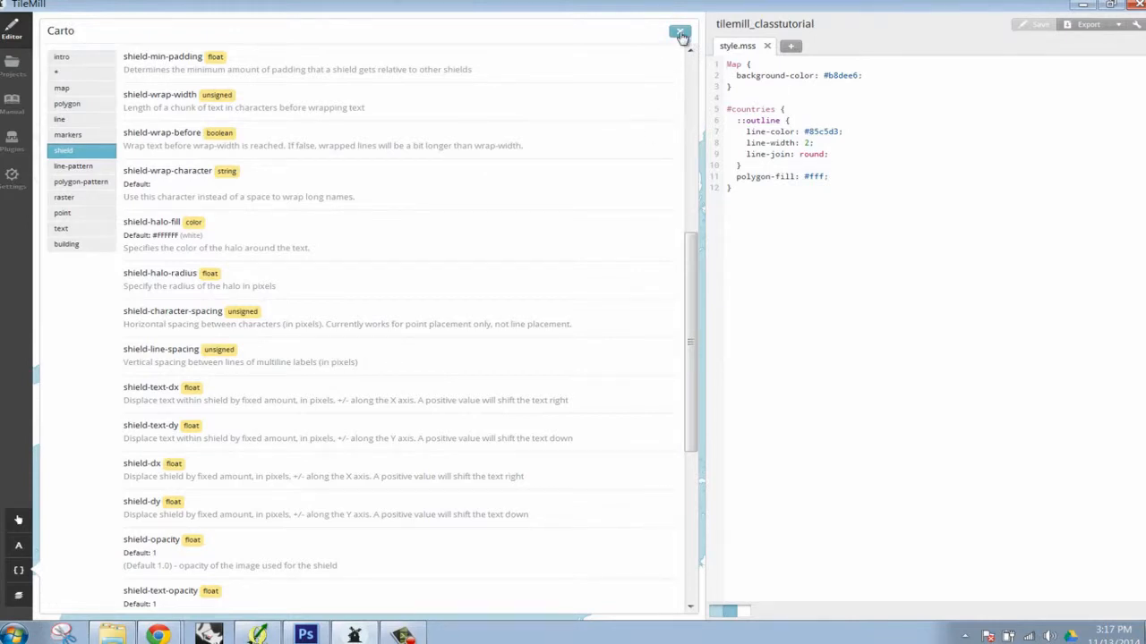
# Show the project's layer list and examine the countries layer on the map around Southeast Asia
pyautogui.click(18, 598)
pyautogui.scroll(1, 349, 383)
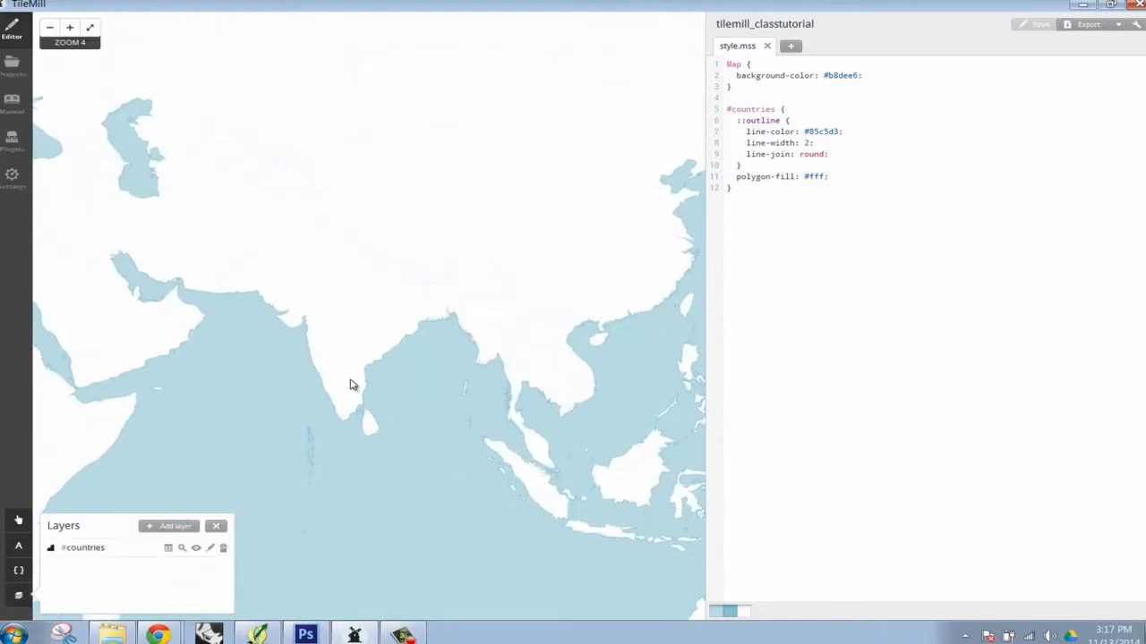
pyautogui.moveTo(370, 477); pyautogui.dragTo(218, 451)
pyautogui.scroll(1, 291, 407)
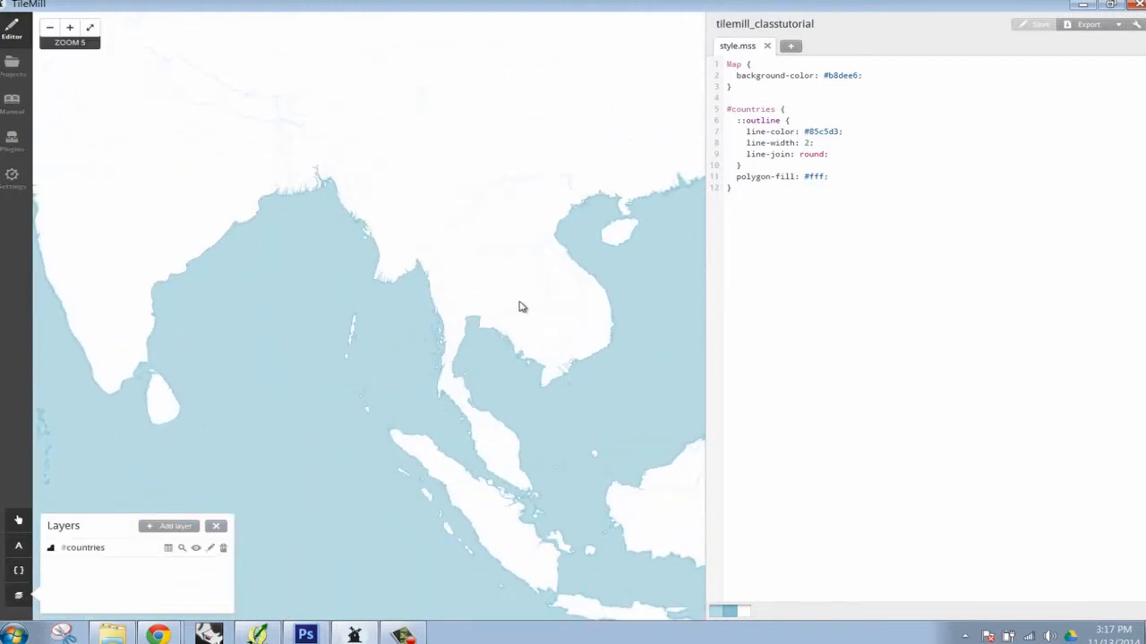
pyautogui.moveTo(522, 307); pyautogui.dragTo(328, 409)
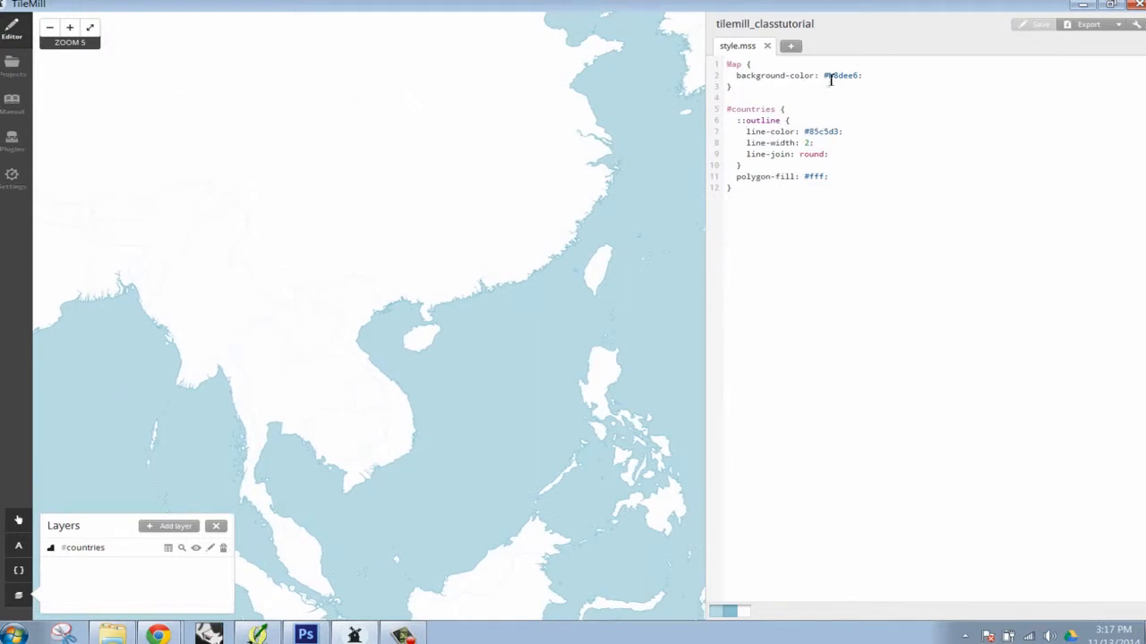
pyautogui.moveTo(475, 312); pyautogui.dragTo(460, 328)
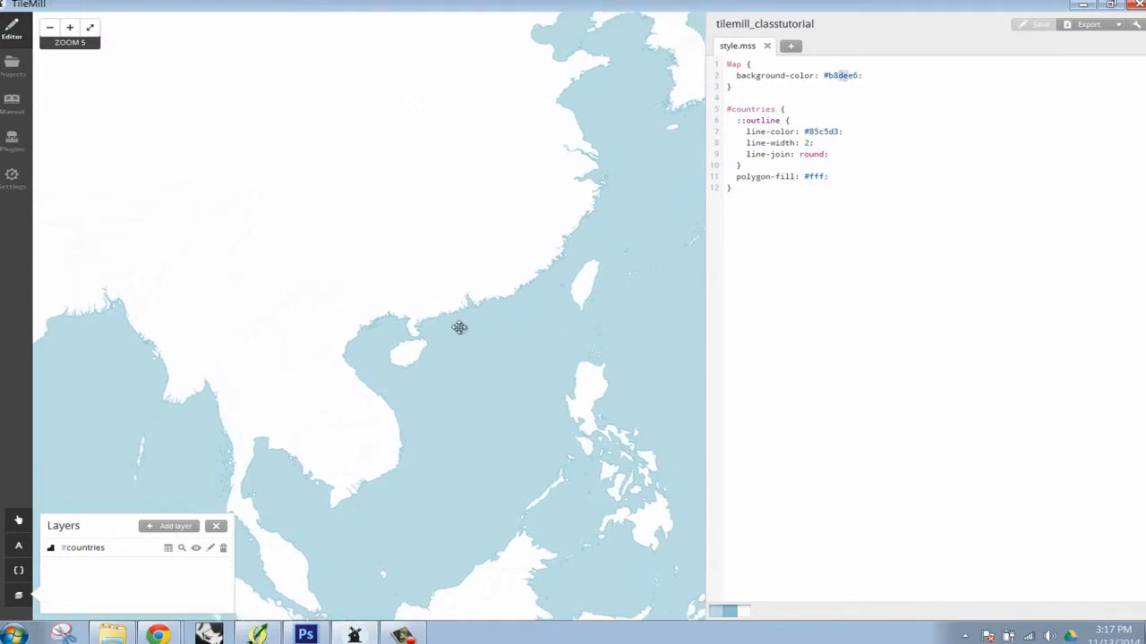
pyautogui.click(818, 121)
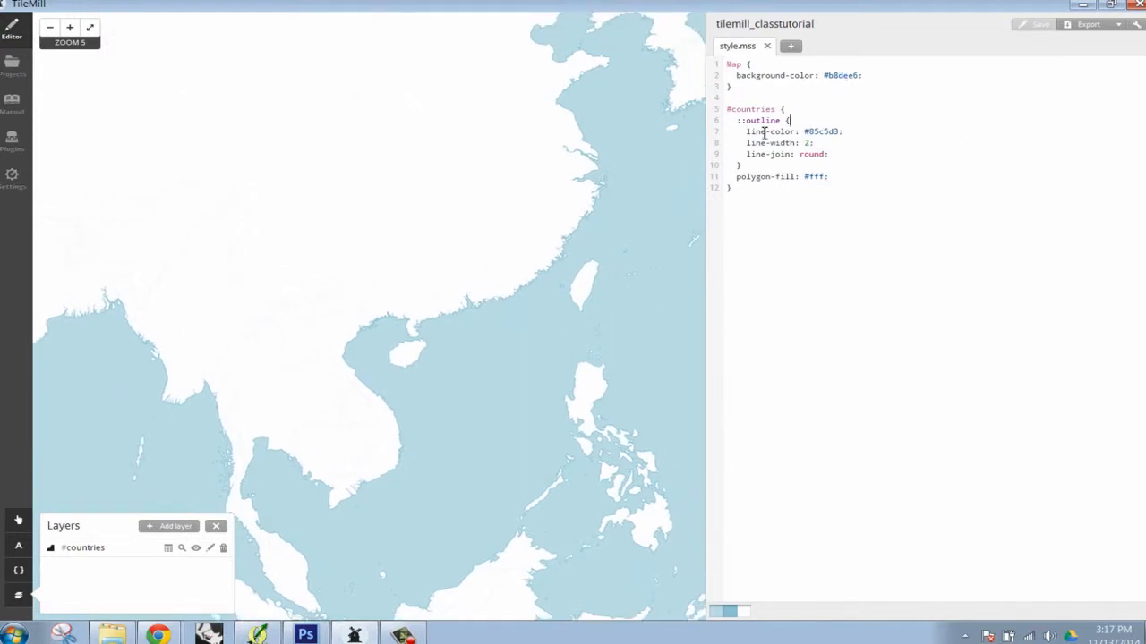
# Browse the countries layer's feature table, check the minimum and maximum of the OID_ column, and close the table
pyautogui.click(168, 549)
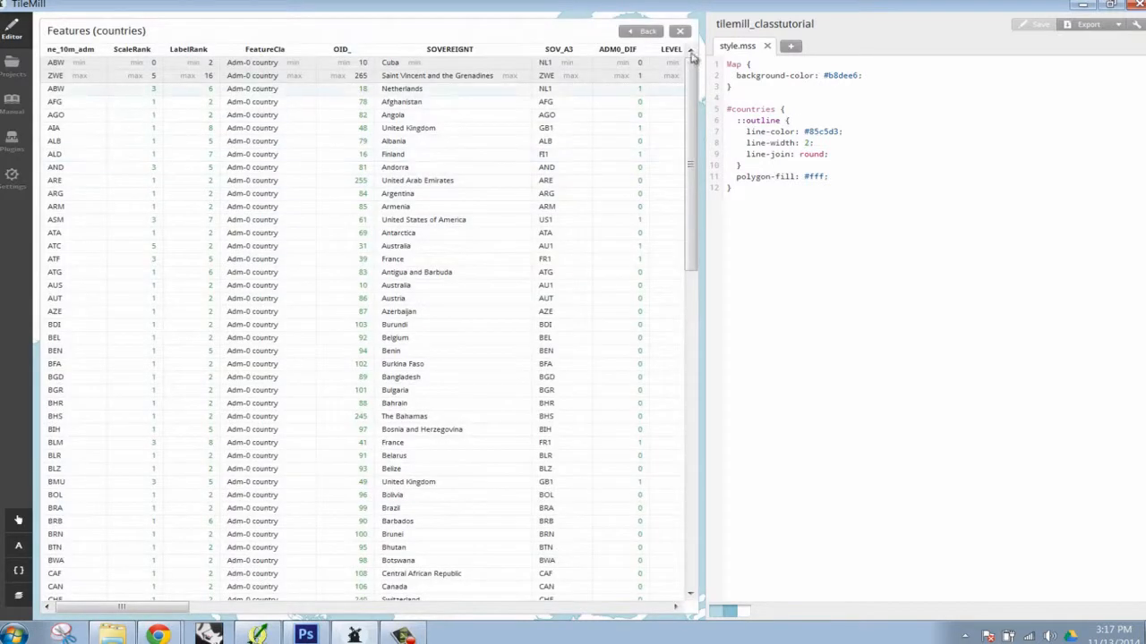
pyautogui.scroll(-5, 455, 352)
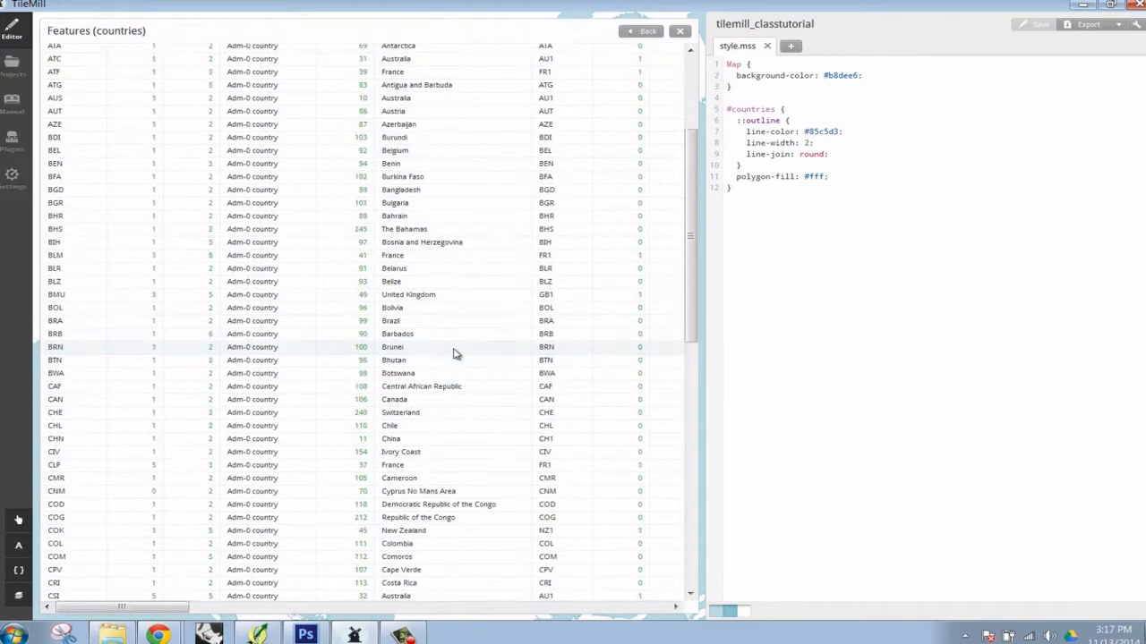
pyautogui.scroll(5, 454, 358)
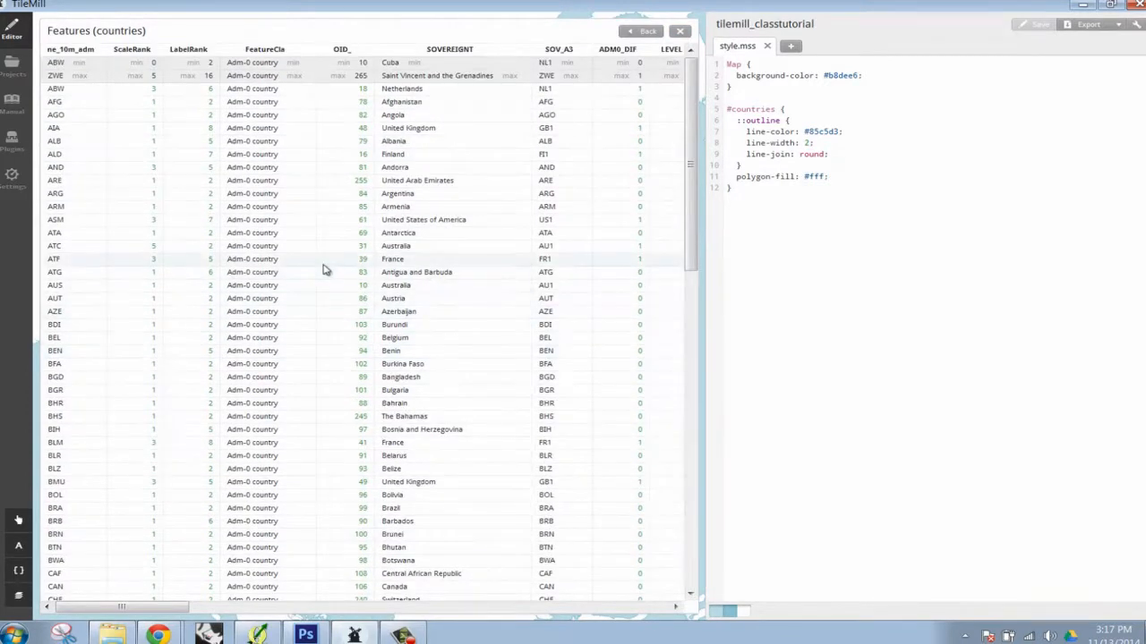
pyautogui.scroll(-1, 358, 247)
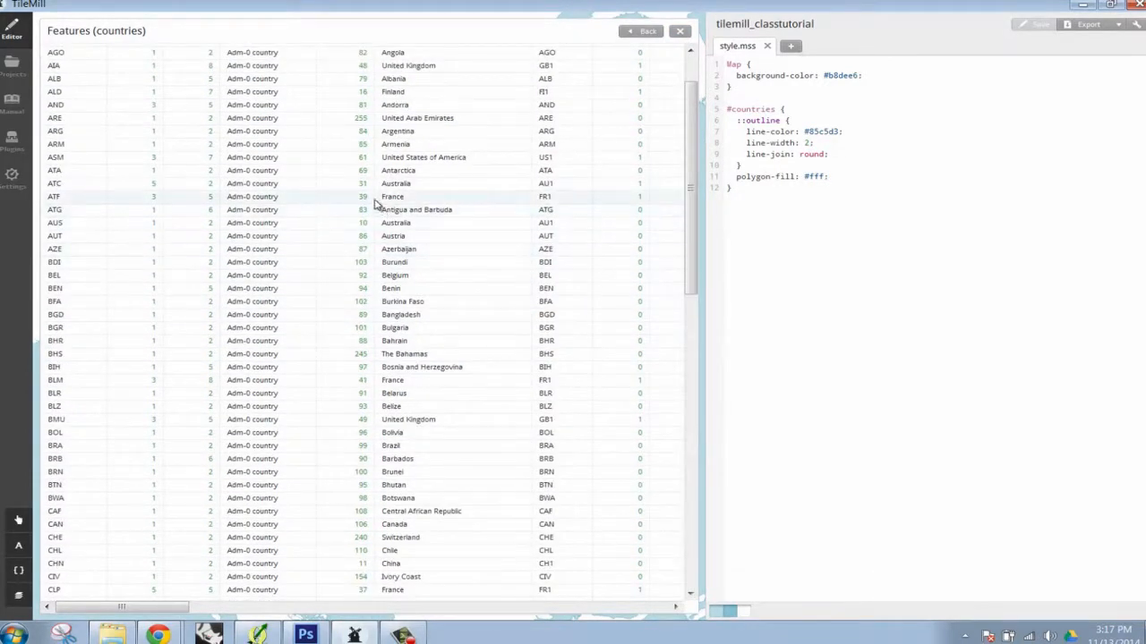
pyautogui.scroll(1, 364, 215)
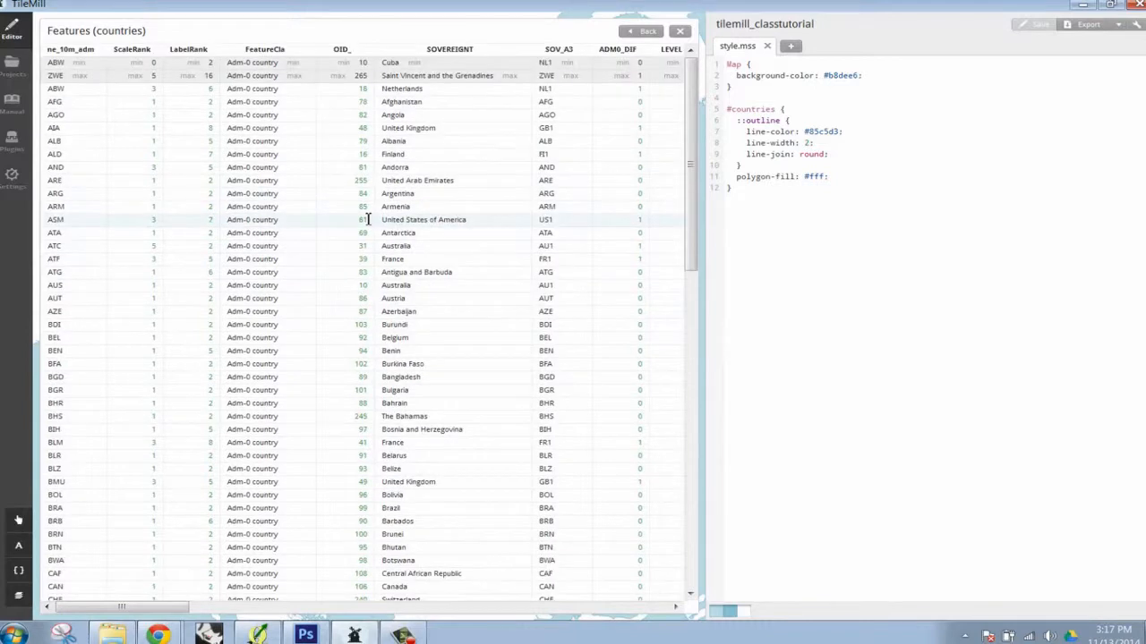
pyautogui.doubleClick(358, 76)
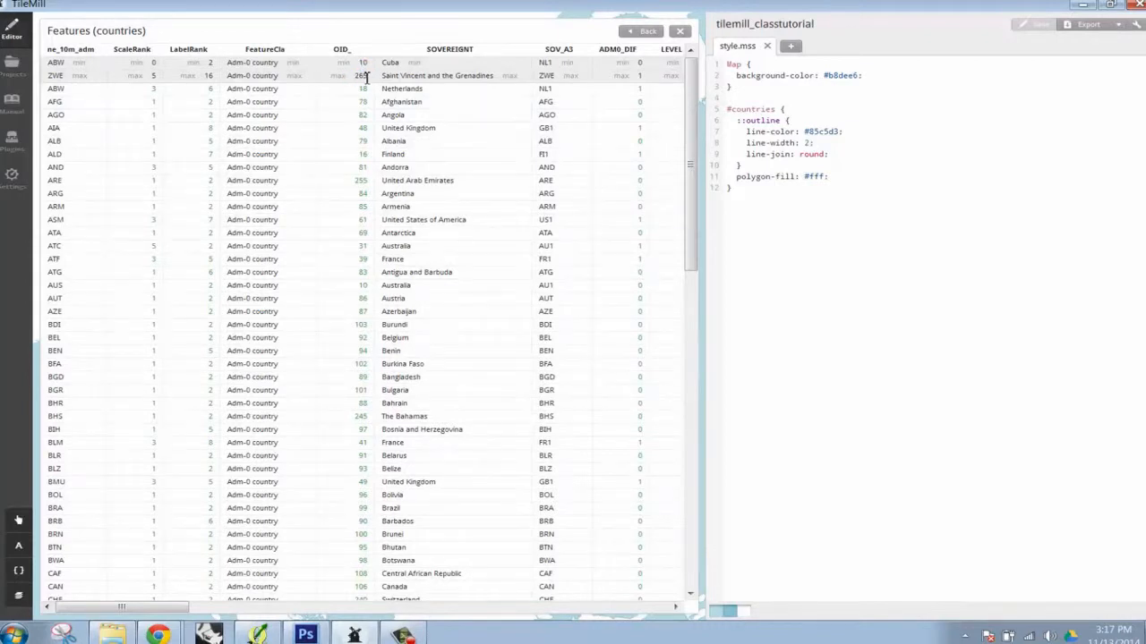
pyautogui.moveTo(359, 64)
pyautogui.mouseDown()
pyautogui.moveTo(379, 74)
pyautogui.moveTo(358, 77)
pyautogui.mouseUp()
pyautogui.click(679, 31)
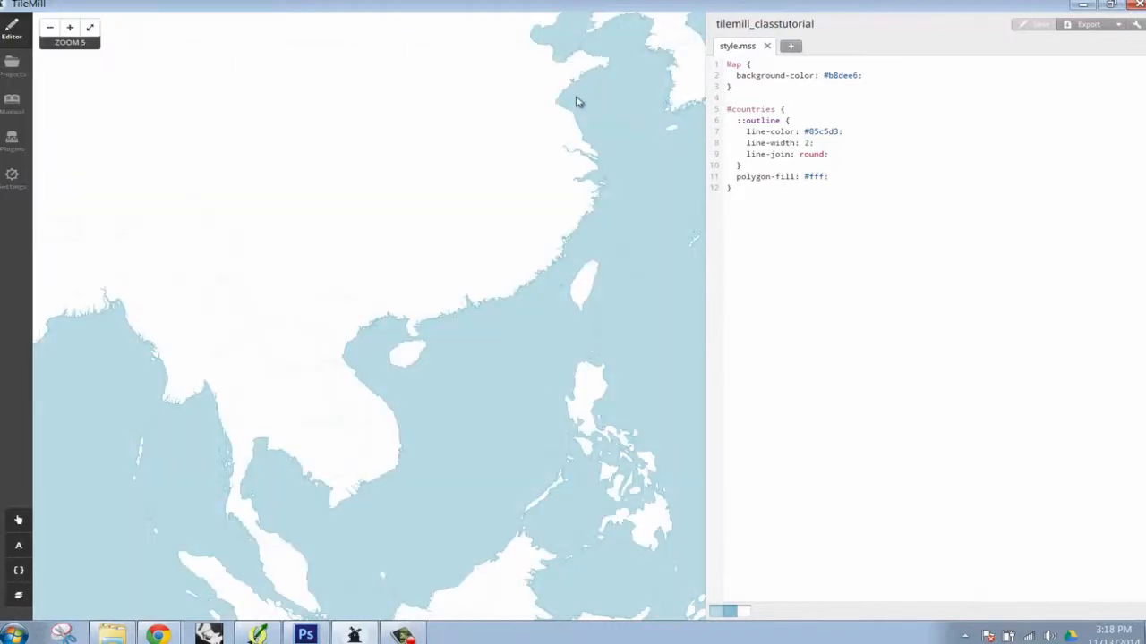
# Hide the countries layer and show it again, saving the project after each visibility change
pyautogui.click(18, 596)
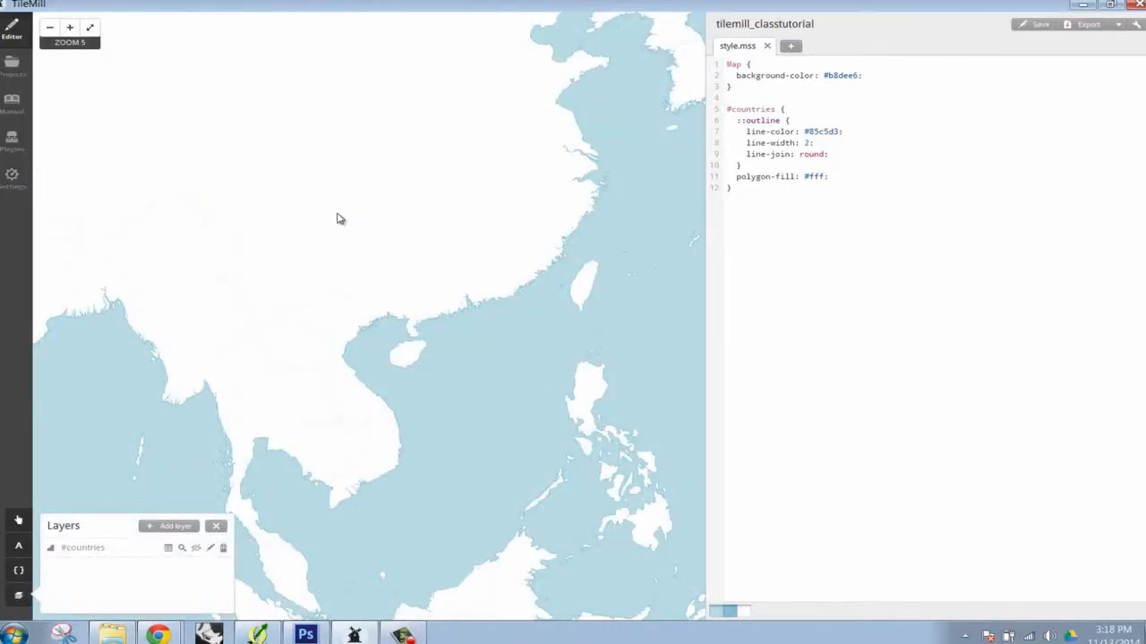
pyautogui.moveTo(338, 218); pyautogui.dragTo(463, 302)
pyautogui.moveTo(473, 348); pyautogui.dragTo(331, 286)
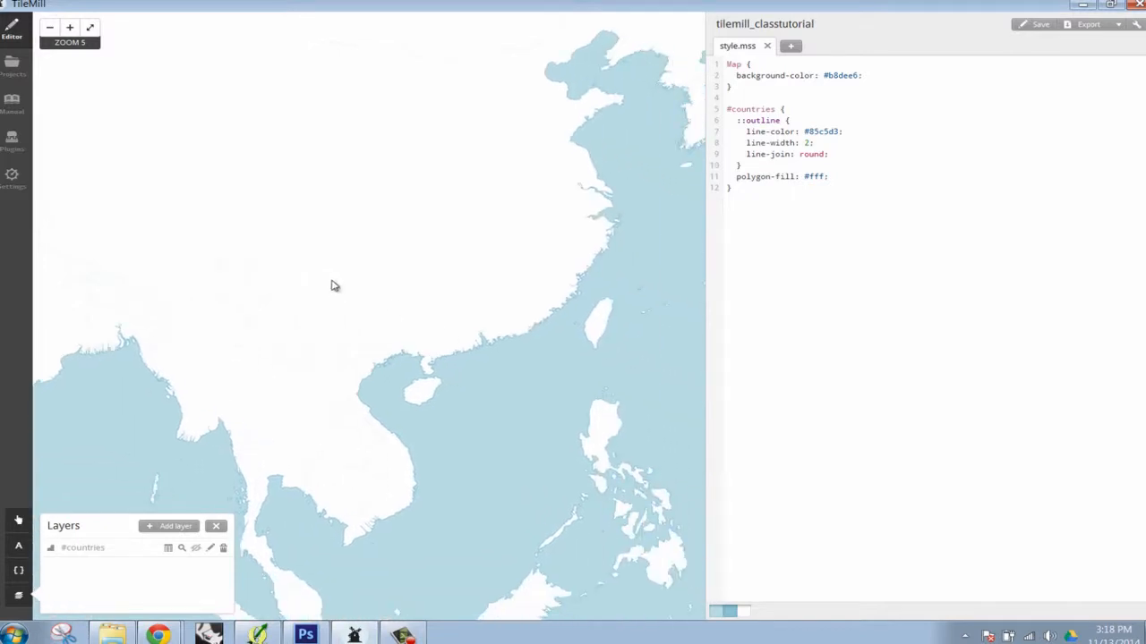
pyautogui.click(1023, 27)
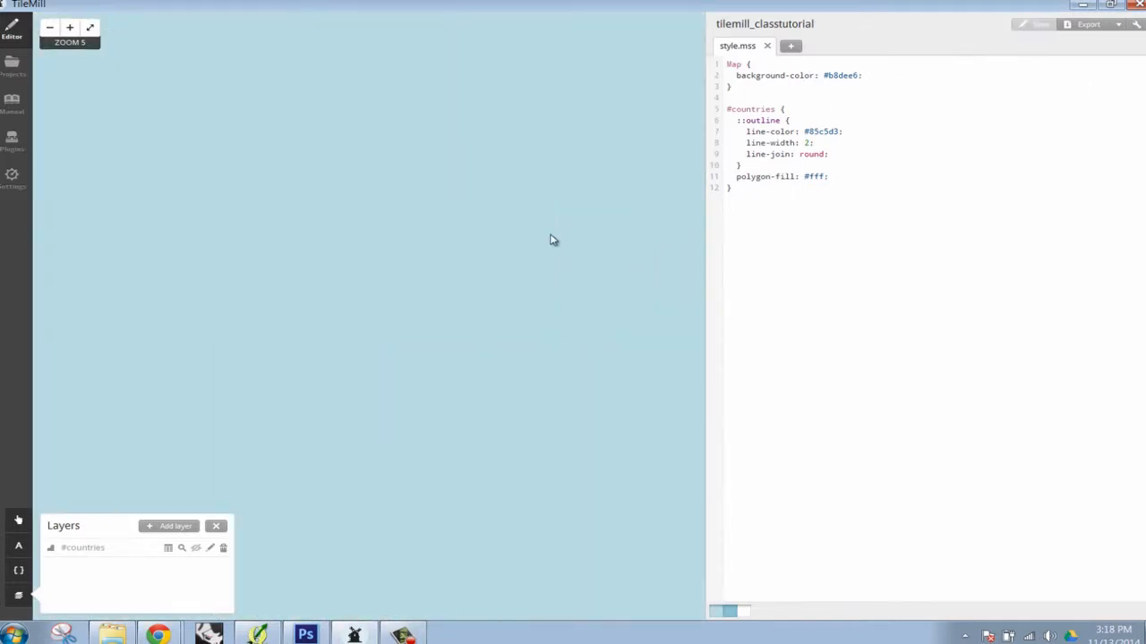
pyautogui.click(198, 548)
pyautogui.click(1023, 27)
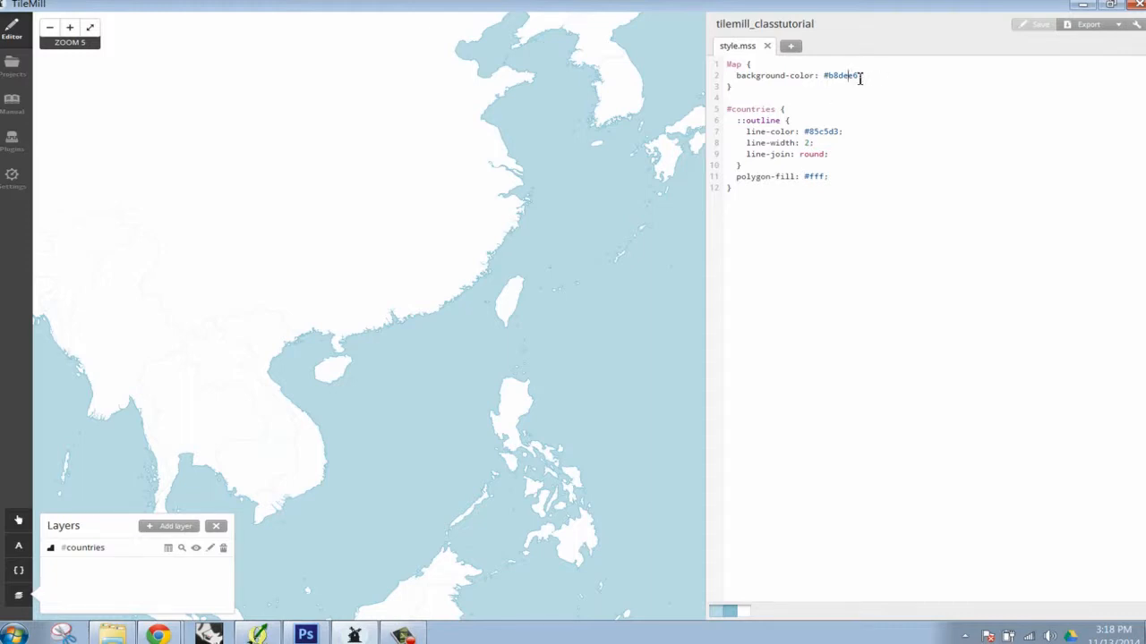
# Examine the background-color and line-color values in the stylesheet, check the Carto reference, and return to the layer list
pyautogui.moveTo(860, 77); pyautogui.dragTo(842, 76)
pyautogui.moveTo(823, 76); pyautogui.dragTo(862, 76)
pyautogui.click(862, 78)
pyautogui.click(818, 131)
pyautogui.click(19, 572)
pyautogui.scroll(-10, 162, 452)
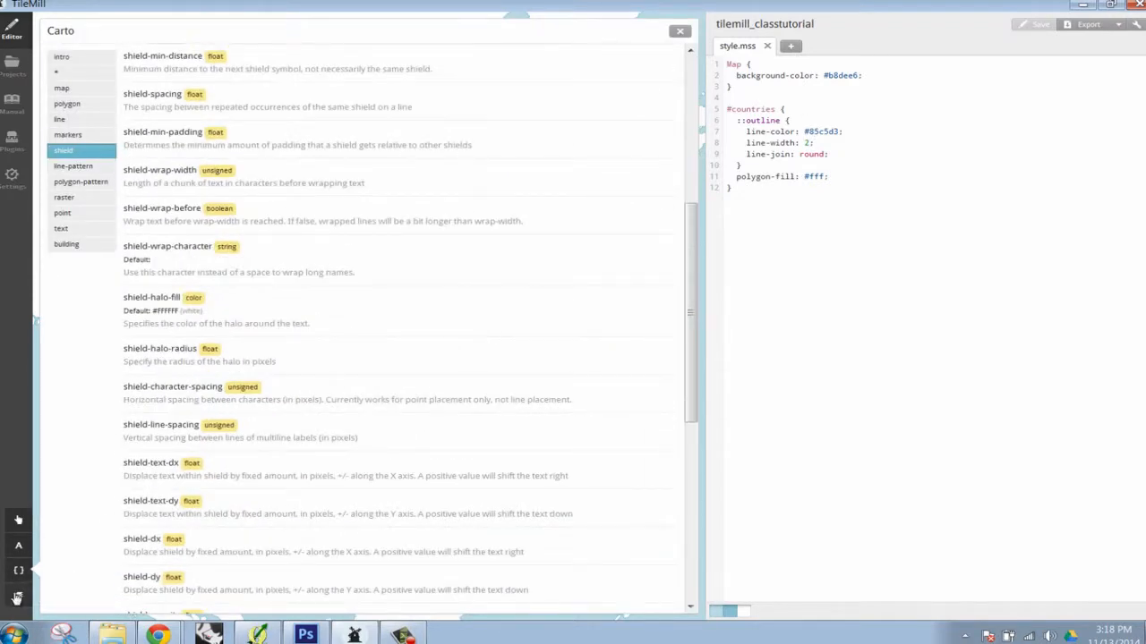
pyautogui.click(19, 596)
# Examine the coastline outlines from mainland Southeast Asia to southern China on the map, up to zoom 7
pyautogui.moveTo(299, 288); pyautogui.dragTo(501, 237)
pyautogui.scroll(1, 451, 391)
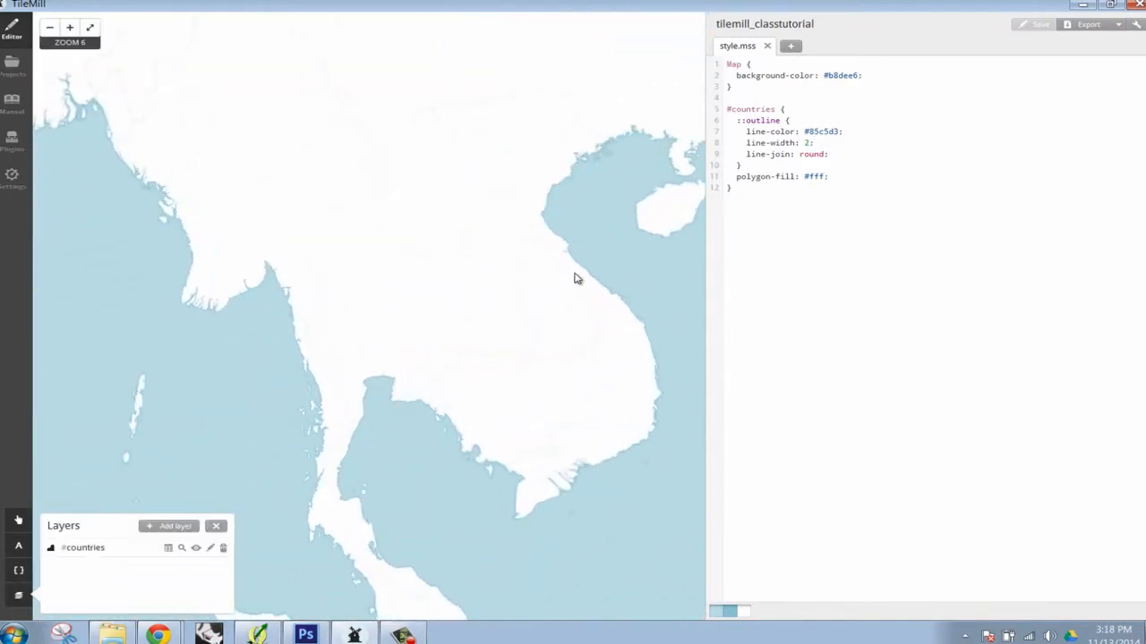
pyautogui.moveTo(575, 276); pyautogui.dragTo(403, 466)
pyautogui.moveTo(658, 266); pyautogui.dragTo(411, 364)
pyautogui.scroll(1, 433, 332)
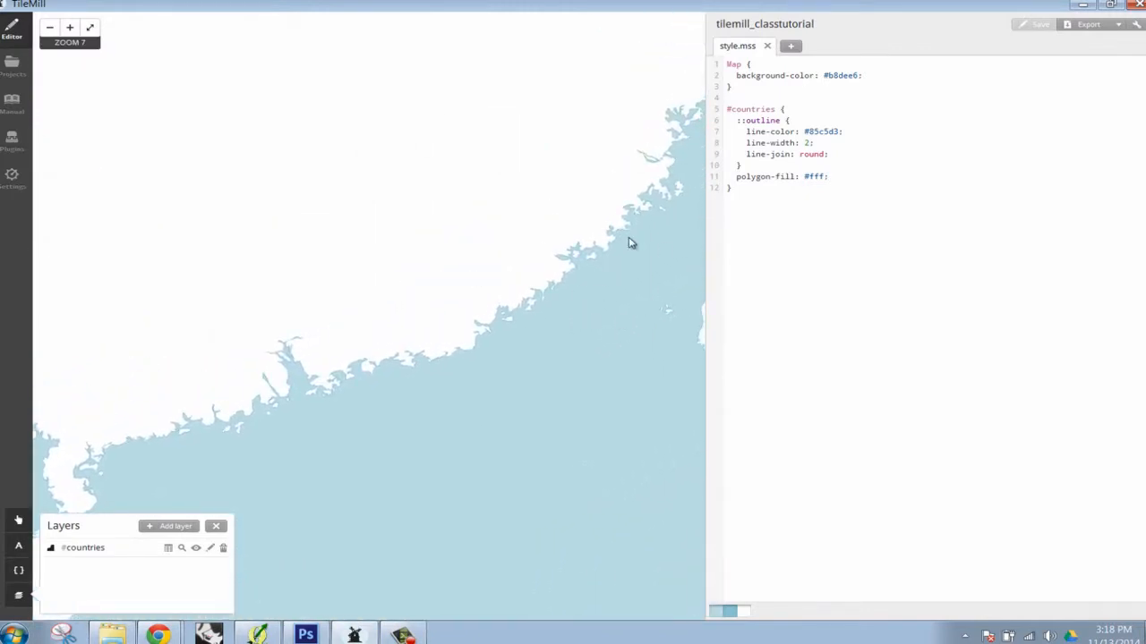
pyautogui.moveTo(629, 241); pyautogui.dragTo(663, 237)
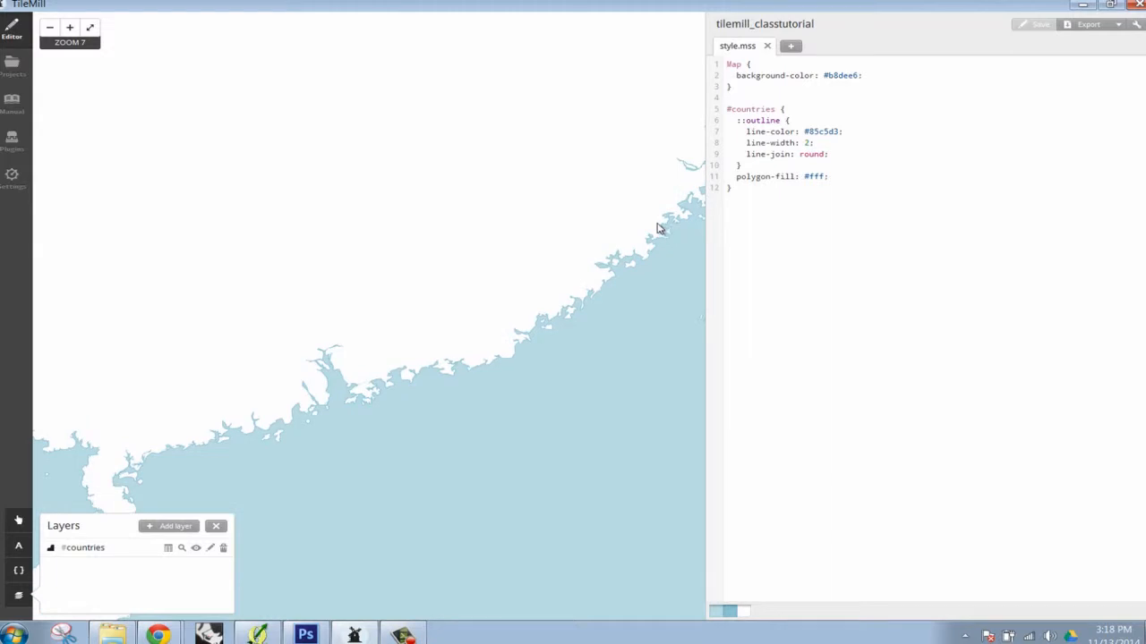
pyautogui.moveTo(550, 266); pyautogui.dragTo(606, 218)
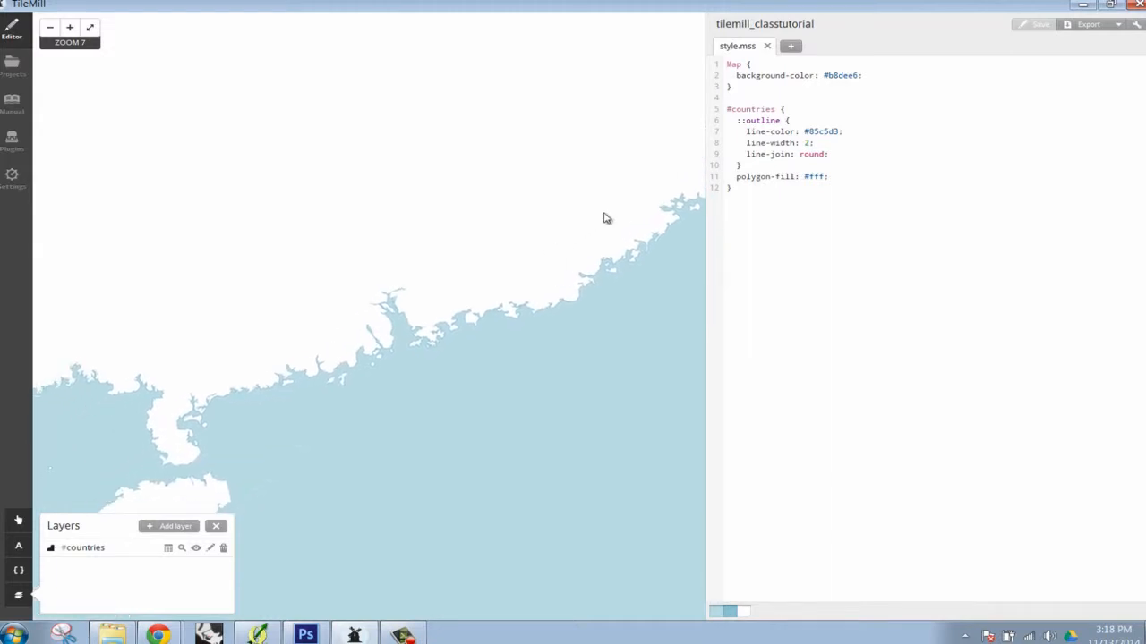
pyautogui.moveTo(547, 296); pyautogui.dragTo(403, 309)
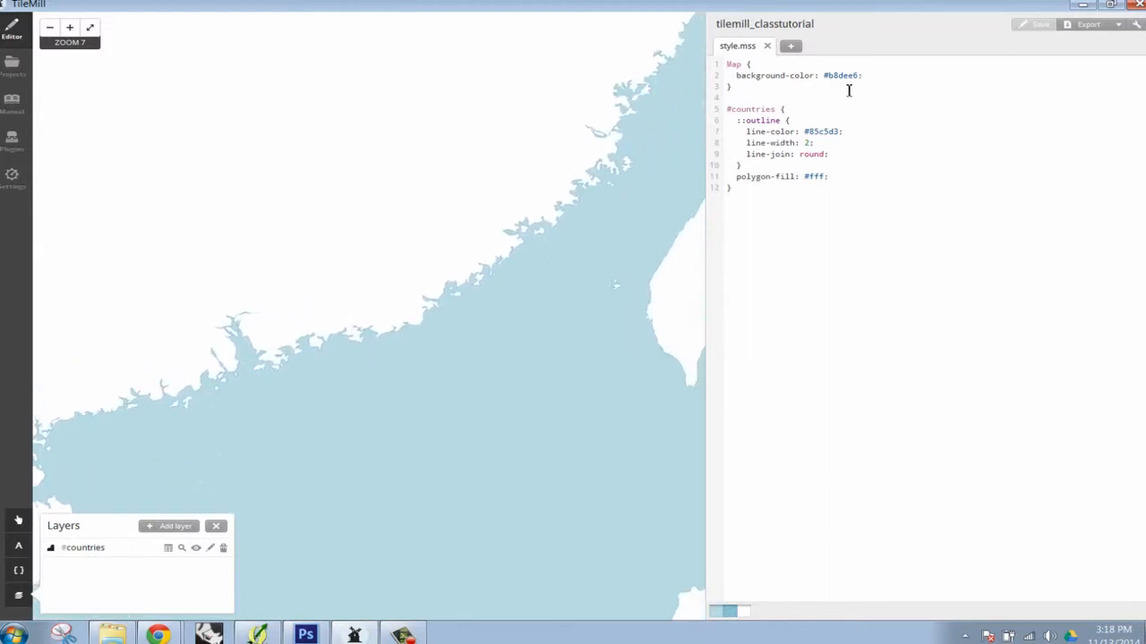
# Examine the Map block's background-color hex value against the sea around Taiwan
pyautogui.moveTo(858, 75); pyautogui.dragTo(823, 75)
pyautogui.moveTo(670, 122); pyautogui.dragTo(400, 186)
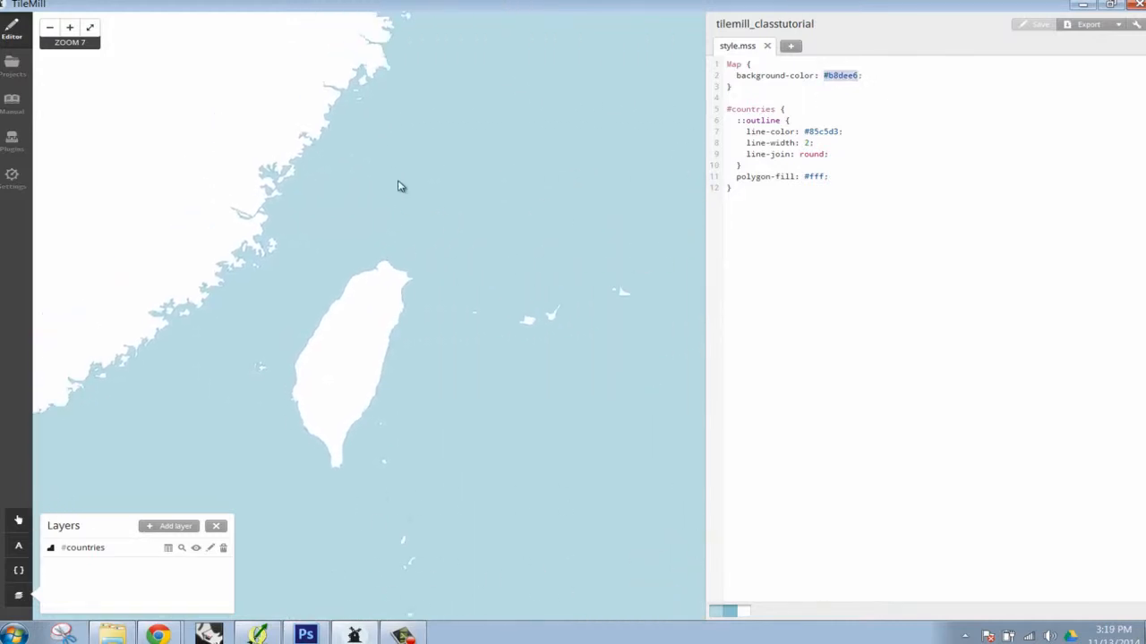
pyautogui.click(853, 78)
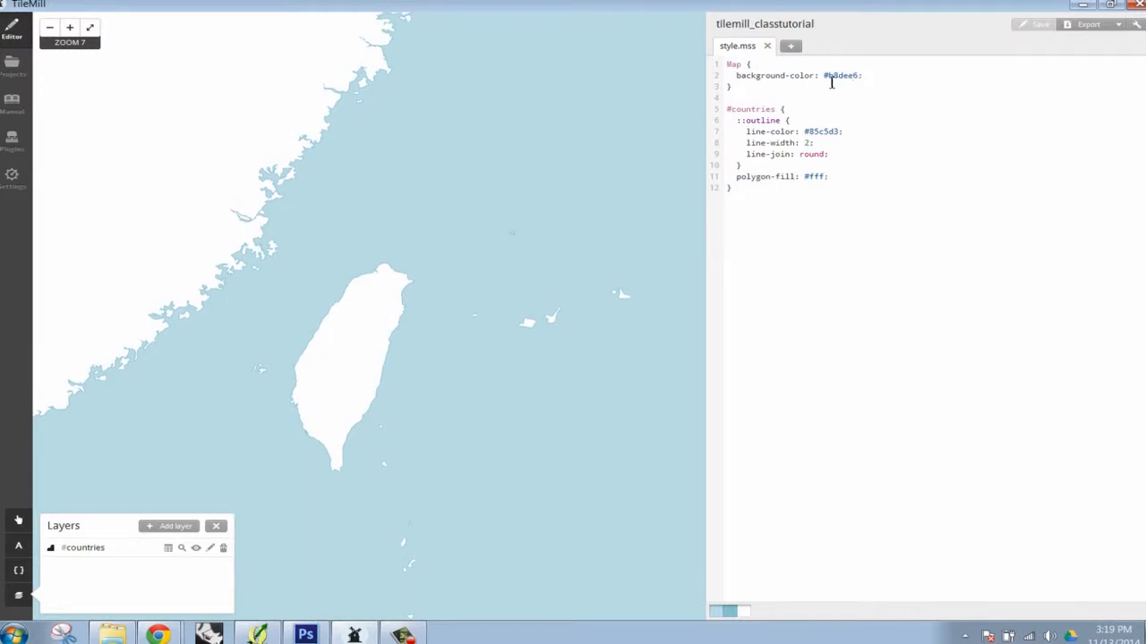
pyautogui.moveTo(831, 83); pyautogui.dragTo(848, 82)
# Switch to Photoshop, set the foreground color to light purple #da94e4 and copy its hex code
pyautogui.click(305, 634)
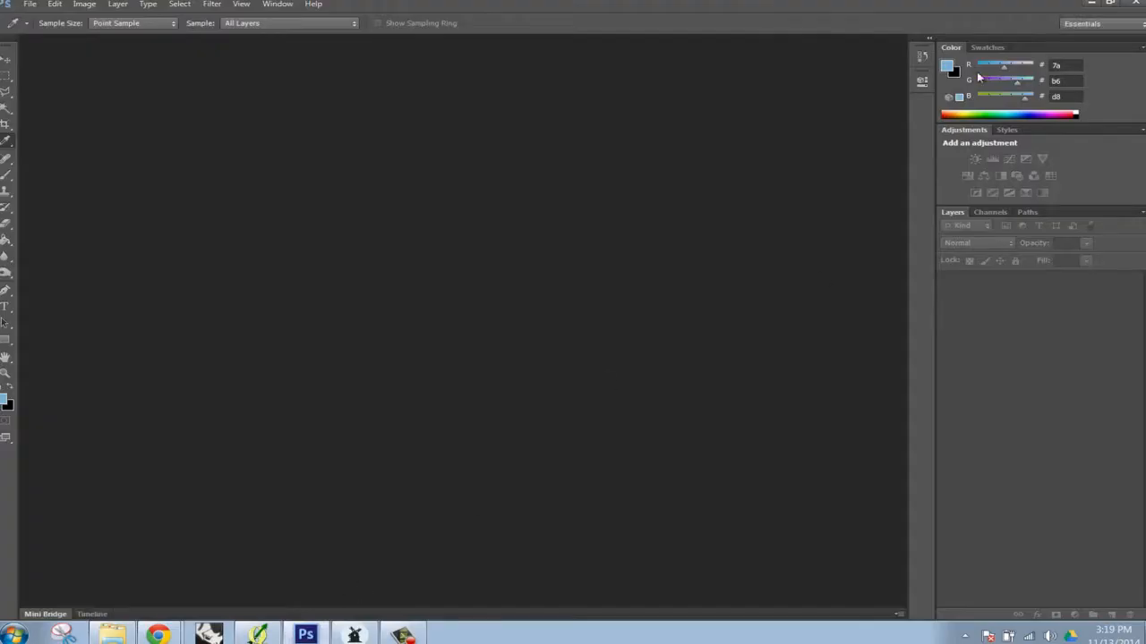
pyautogui.click(947, 69)
pyautogui.moveTo(673, 313); pyautogui.dragTo(707, 264)
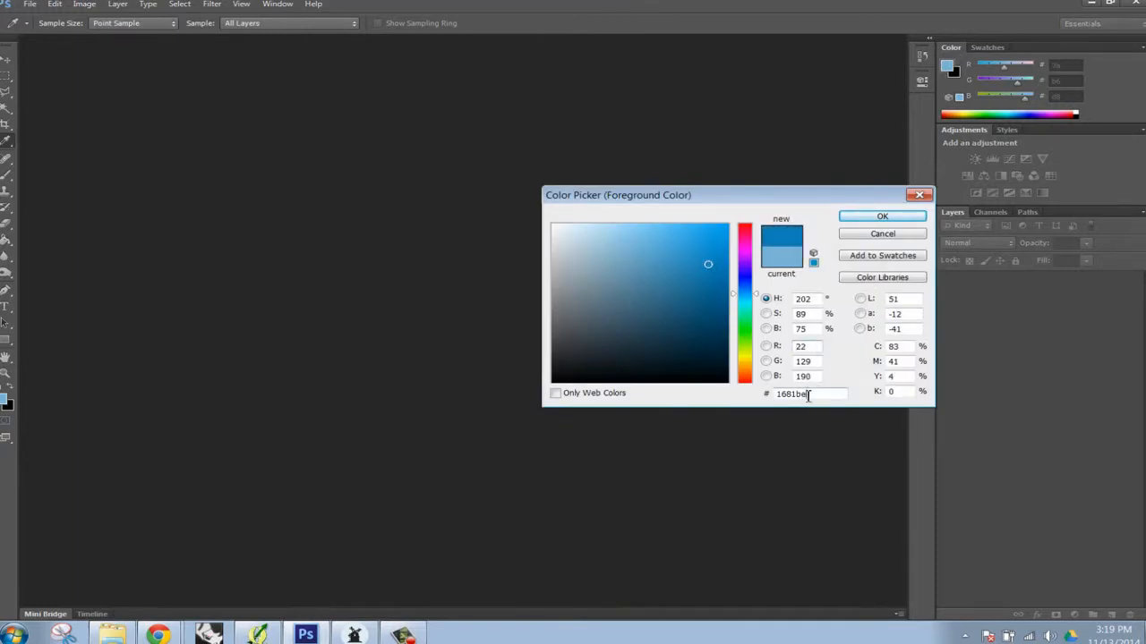
pyautogui.moveTo(809, 395); pyautogui.dragTo(764, 397)
pyautogui.moveTo(743, 301)
pyautogui.mouseDown()
pyautogui.moveTo(750, 239)
pyautogui.moveTo(751, 255)
pyautogui.mouseUp()
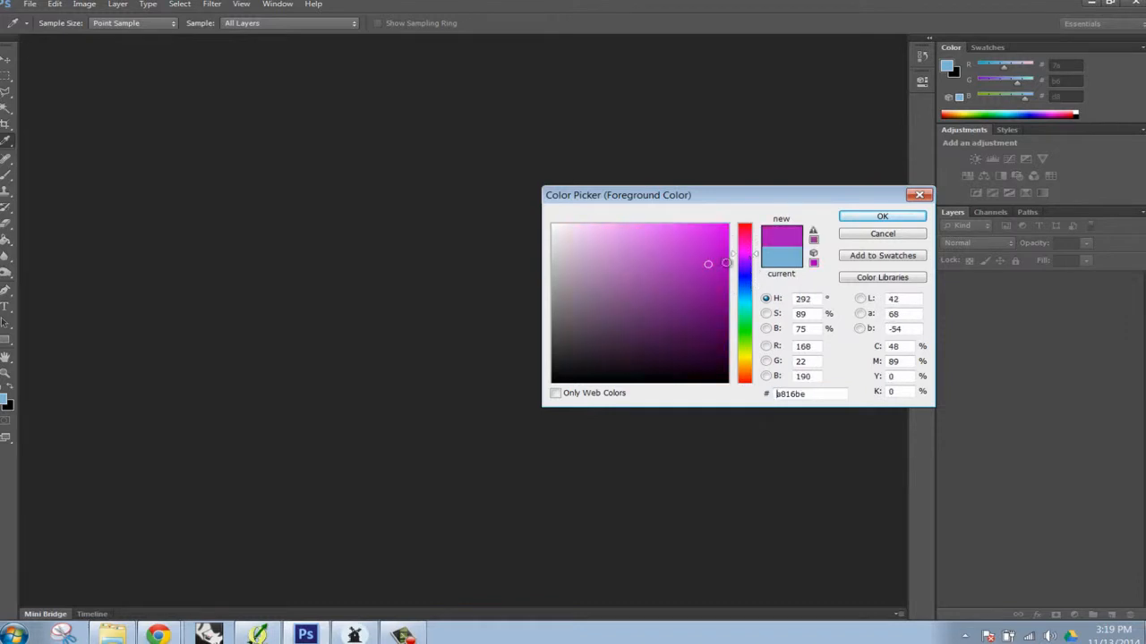
pyautogui.moveTo(605, 253)
pyautogui.mouseDown()
pyautogui.moveTo(594, 248)
pyautogui.moveTo(632, 246)
pyautogui.mouseUp()
pyautogui.moveTo(819, 394); pyautogui.dragTo(748, 394)
pyautogui.hotkey('ctrl', 'c')
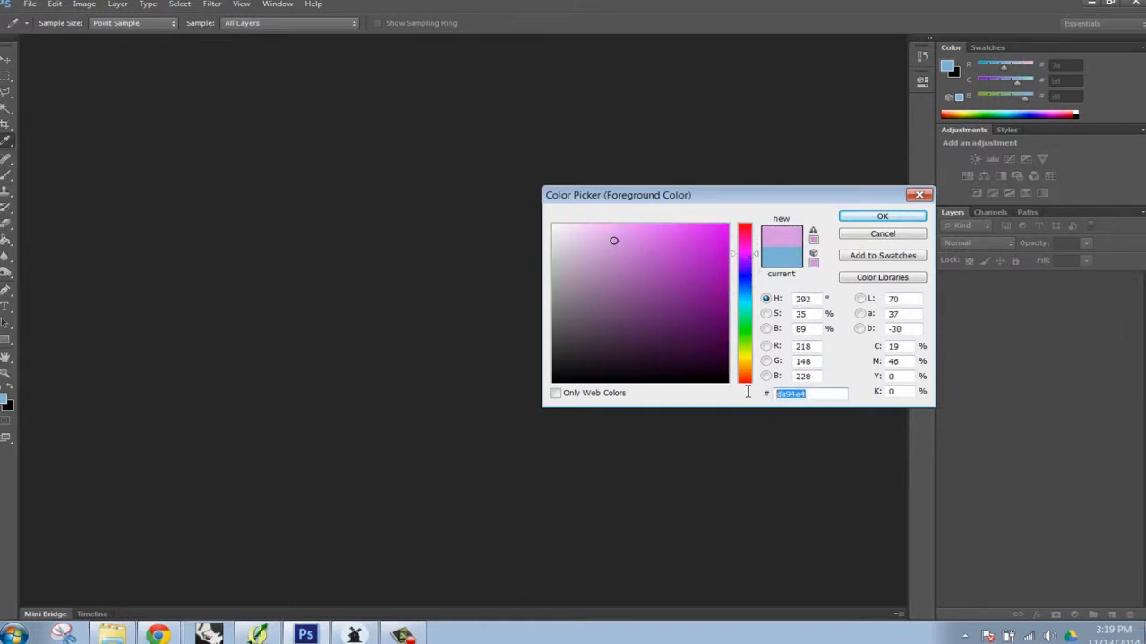
pyautogui.click(864, 217)
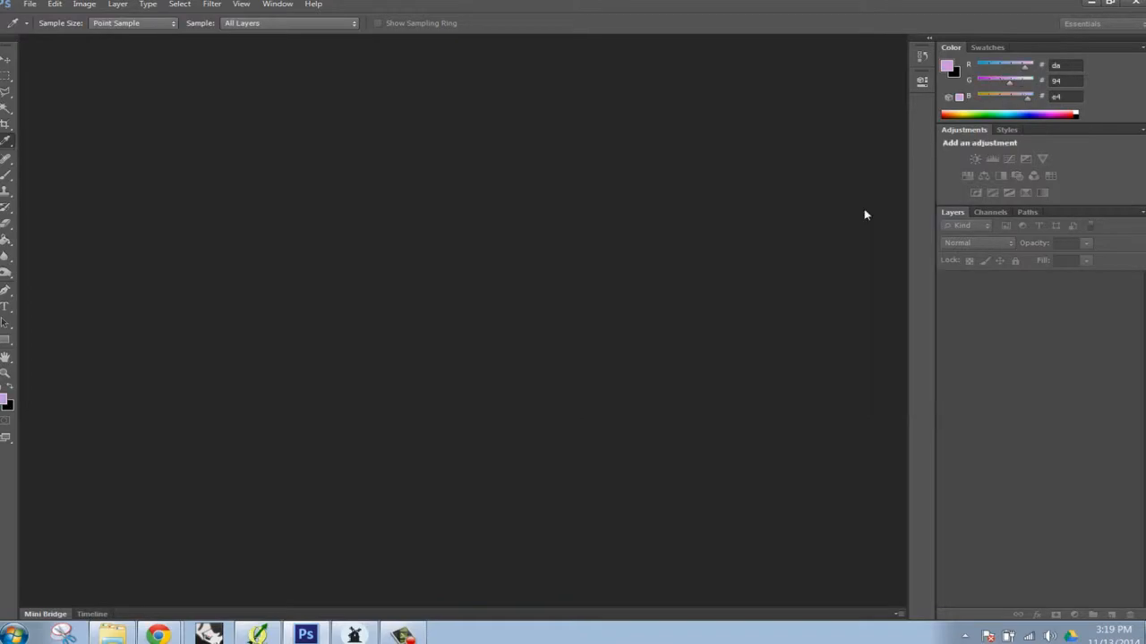
# Return to TileMill, set the map's background-color to #da94e4 in the stylesheet and save the project
pyautogui.click(1094, 4)
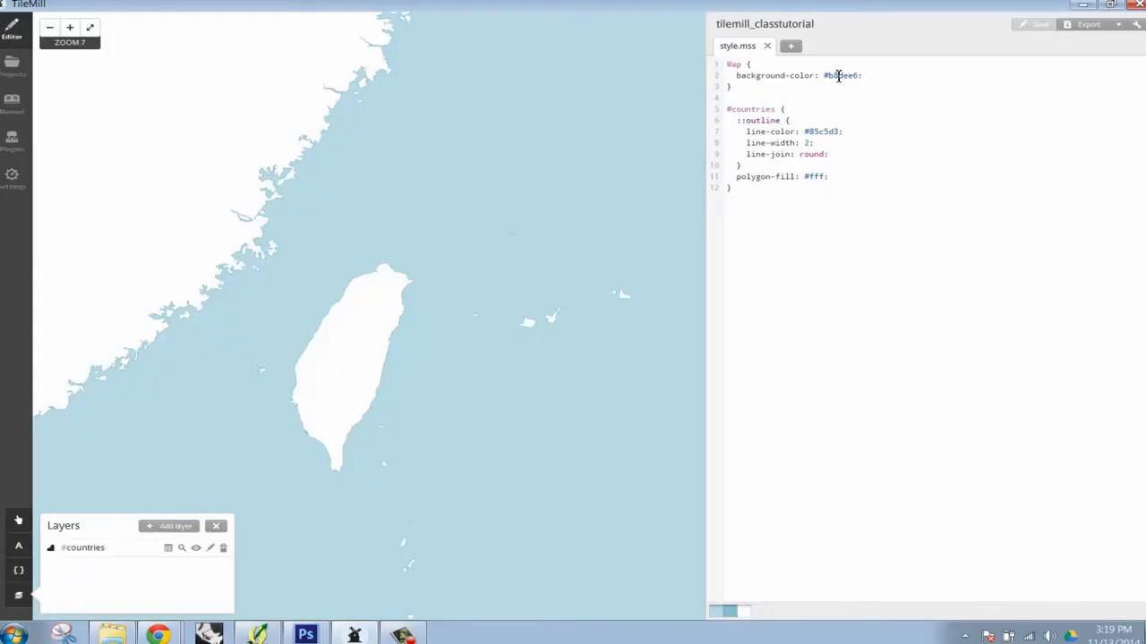
pyautogui.moveTo(831, 78); pyautogui.dragTo(865, 77)
pyautogui.hotkey('ctrl', 'v')
pyautogui.click(1035, 25)
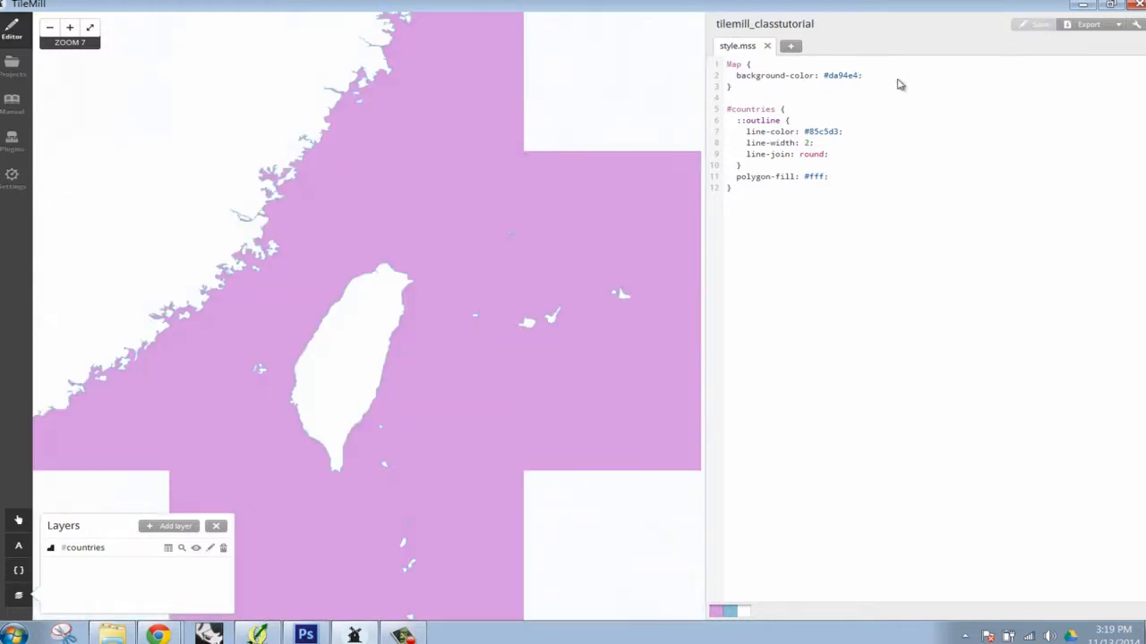
# Examine the recolored sea and the country outlines along the coast from Taiwan to Hainan, at zoom levels 6 to 8
pyautogui.moveTo(385, 286); pyautogui.dragTo(551, 332)
pyautogui.scroll(-1, 538, 316)
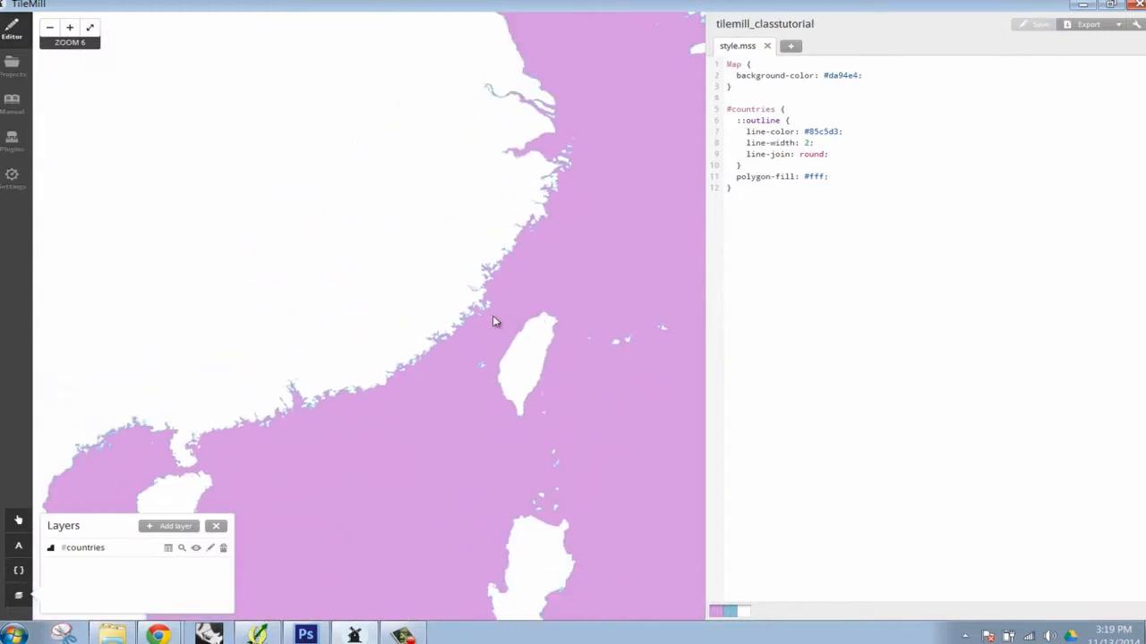
pyautogui.moveTo(453, 317); pyautogui.dragTo(259, 288)
pyautogui.moveTo(496, 284); pyautogui.dragTo(778, 257)
pyautogui.moveTo(328, 414); pyautogui.dragTo(475, 328)
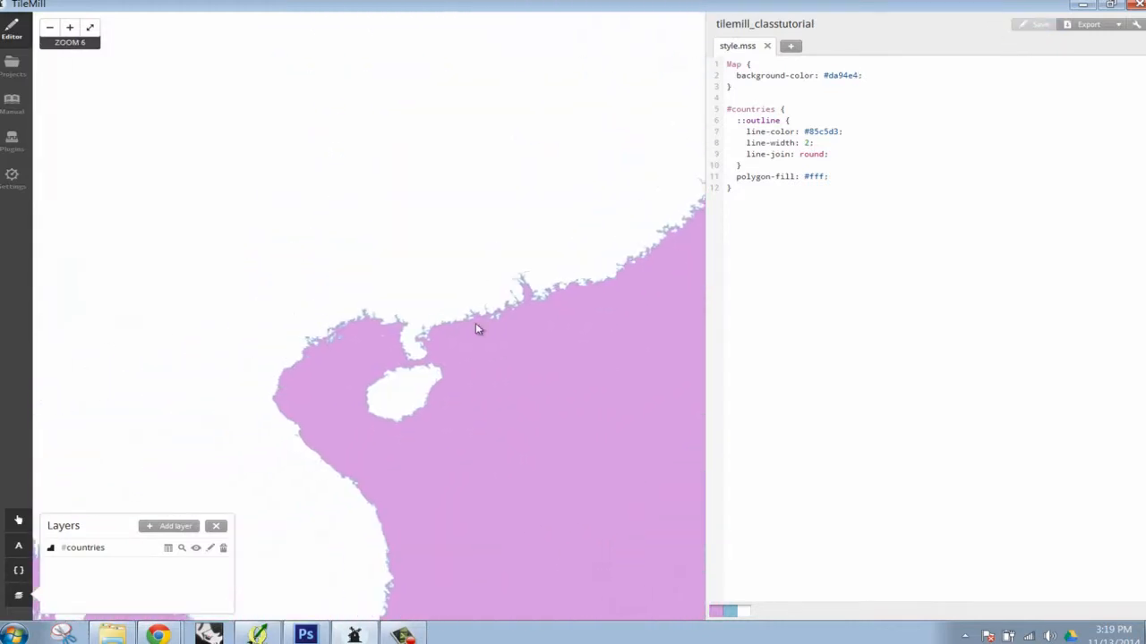
pyautogui.scroll(1, 476, 328)
pyautogui.scroll(1, 476, 327)
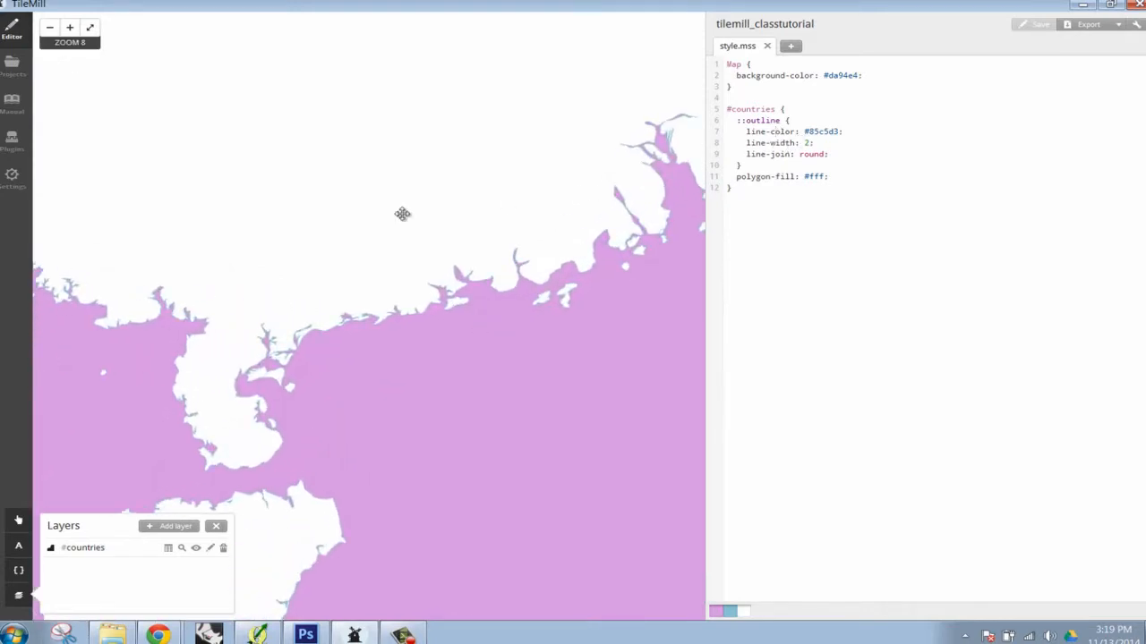
pyautogui.moveTo(402, 212); pyautogui.dragTo(332, 256)
pyautogui.moveTo(519, 238); pyautogui.dragTo(457, 291)
pyautogui.scroll(-1, 458, 290)
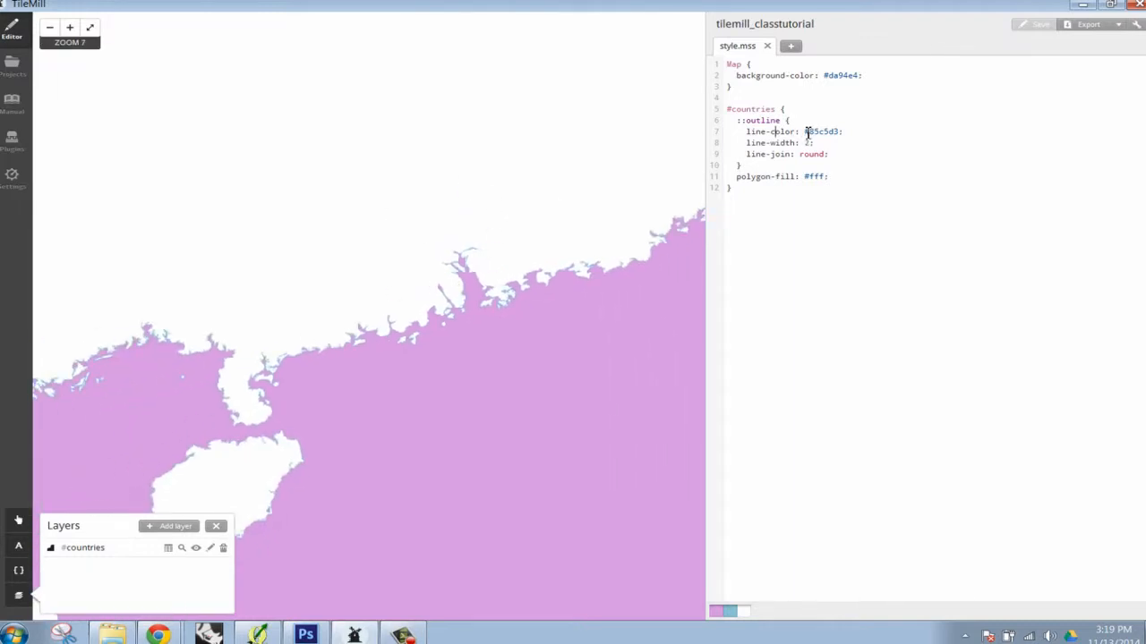
# Remove the line-color property from the countries outline style, save to preview the map without it, and undo the removal
pyautogui.moveTo(805, 132); pyautogui.dragTo(845, 133)
pyautogui.moveTo(845, 133); pyautogui.dragTo(747, 128)
pyautogui.press('BackSpace')
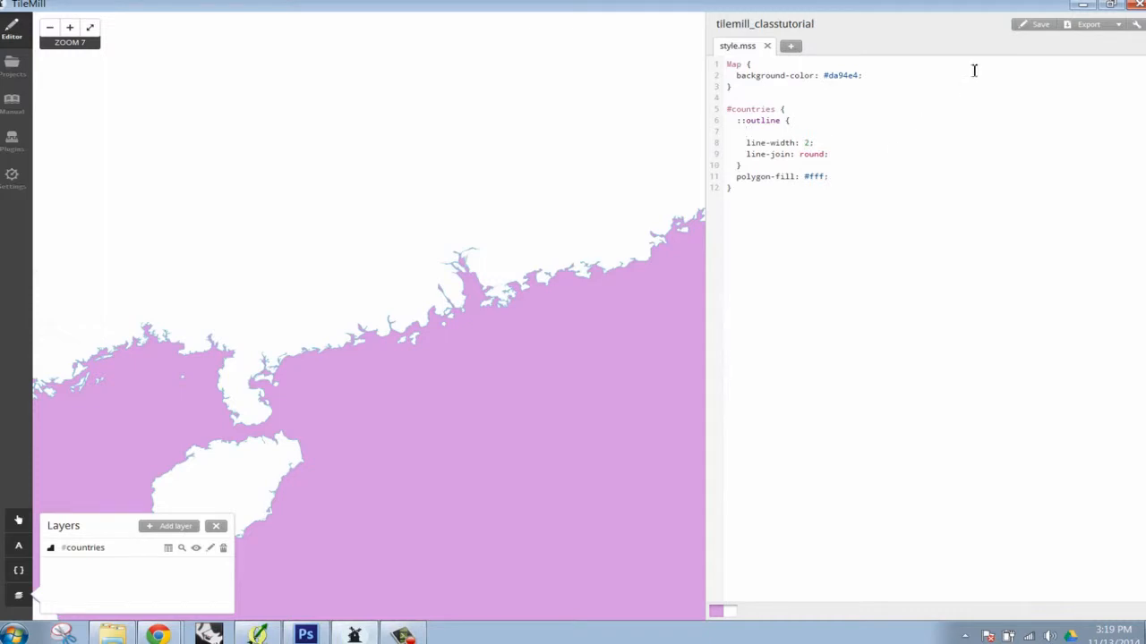
pyautogui.click(1025, 25)
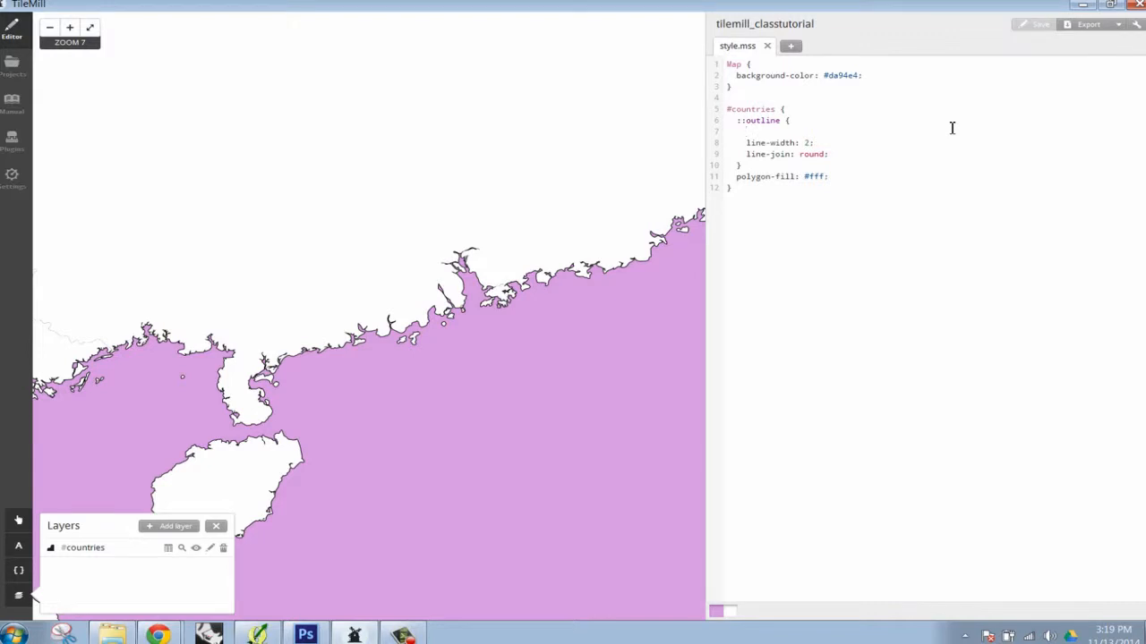
pyautogui.hotkey('ctrl', 'z')
pyautogui.hotkey('ctrl', 'z')
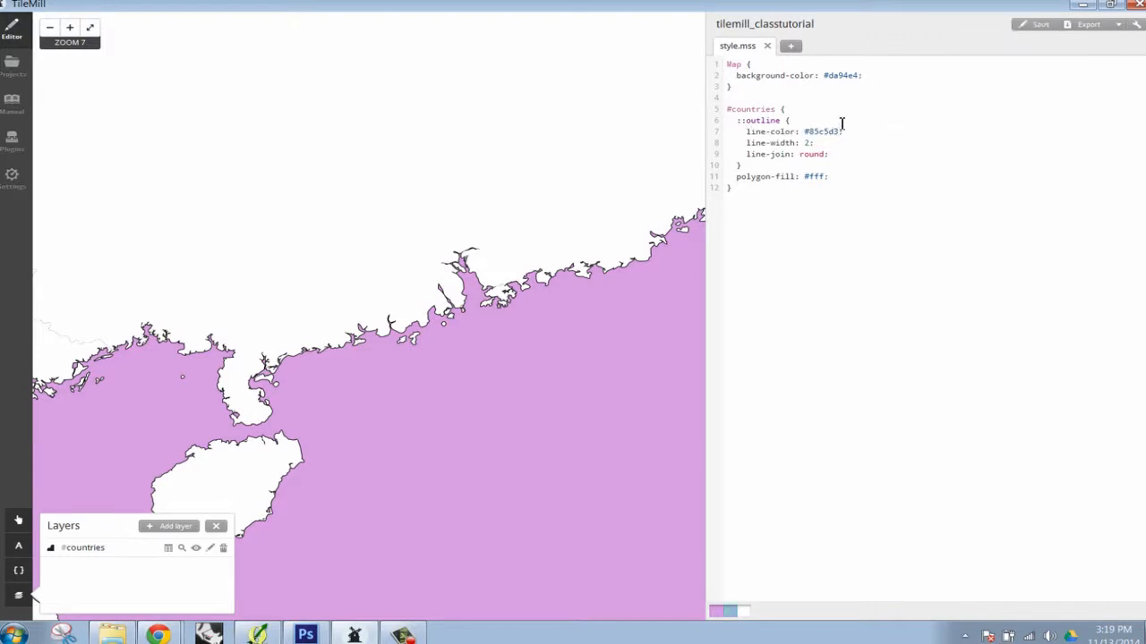
# Select the outline's line-color code, switch to Photoshop, set the foreground color to white #ffffff and copy its hex code
pyautogui.moveTo(843, 133); pyautogui.dragTo(804, 132)
pyautogui.click(306, 635)
pyautogui.click(947, 66)
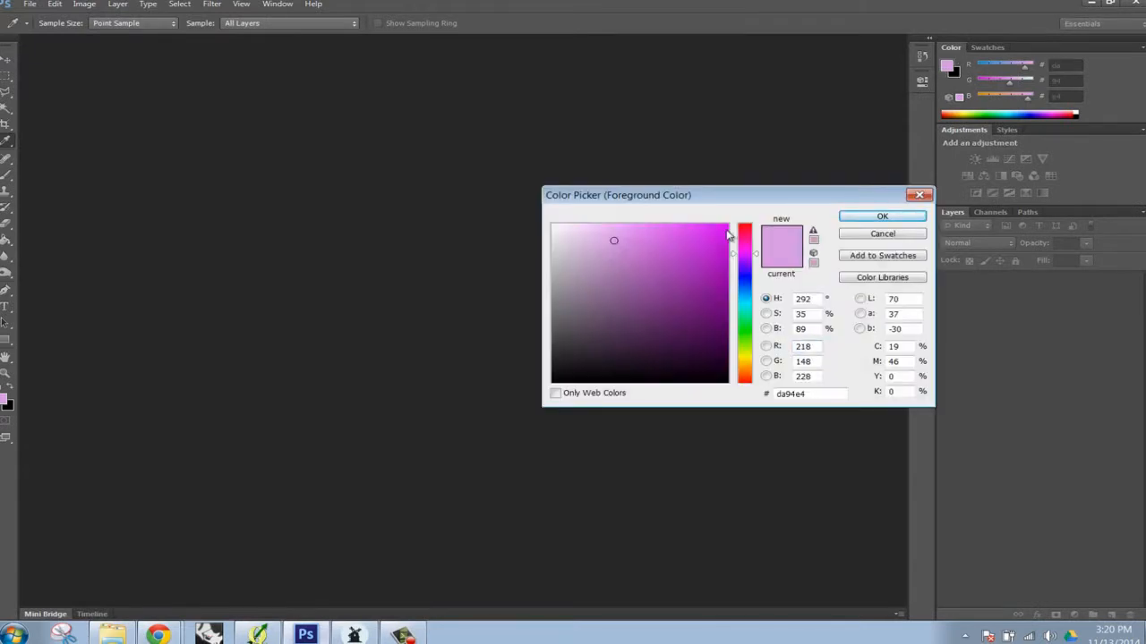
pyautogui.moveTo(653, 242); pyautogui.dragTo(549, 201)
pyautogui.moveTo(820, 394); pyautogui.dragTo(723, 397)
pyautogui.hotkey('ctrl', 'c')
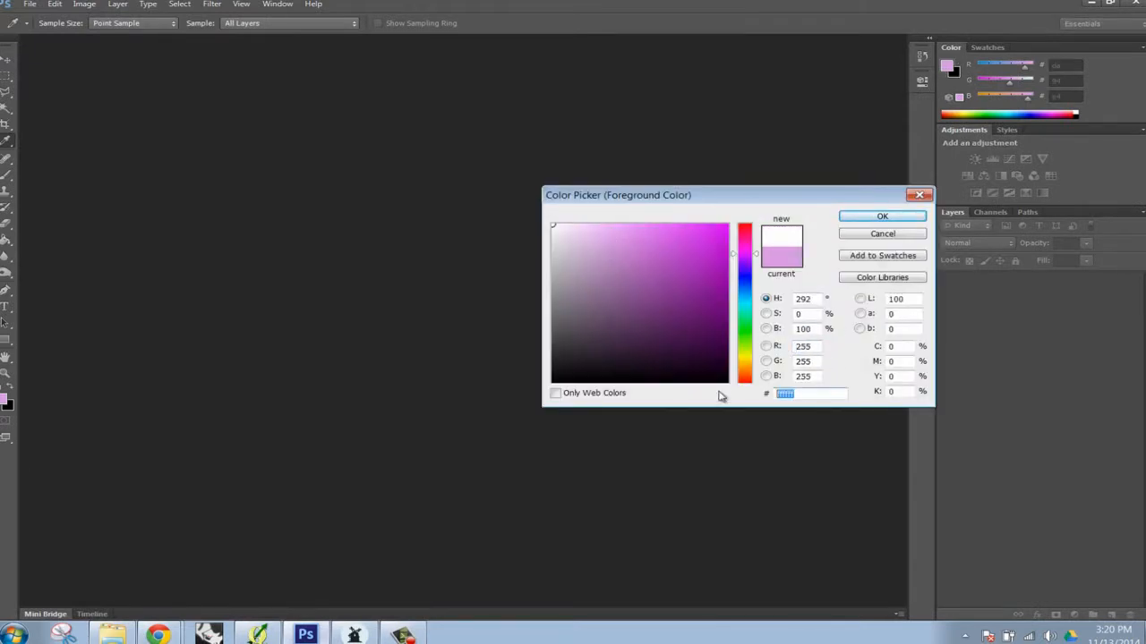
pyautogui.click(882, 216)
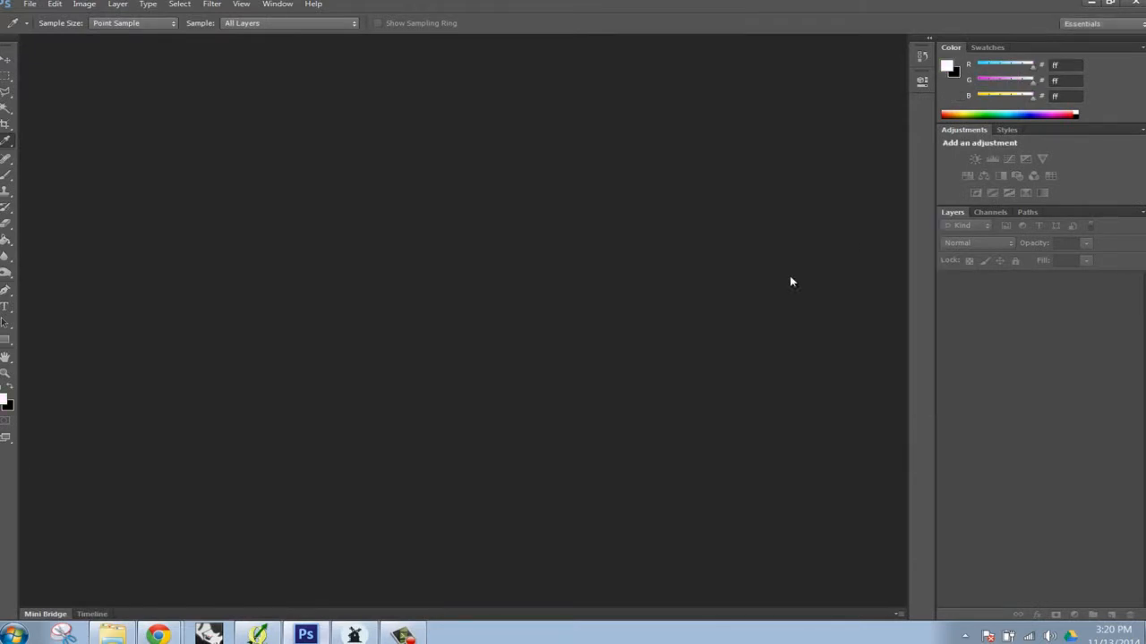
# Return to TileMill, set the countries outline line-color to #ffffff in the stylesheet and save the project
pyautogui.click(355, 636)
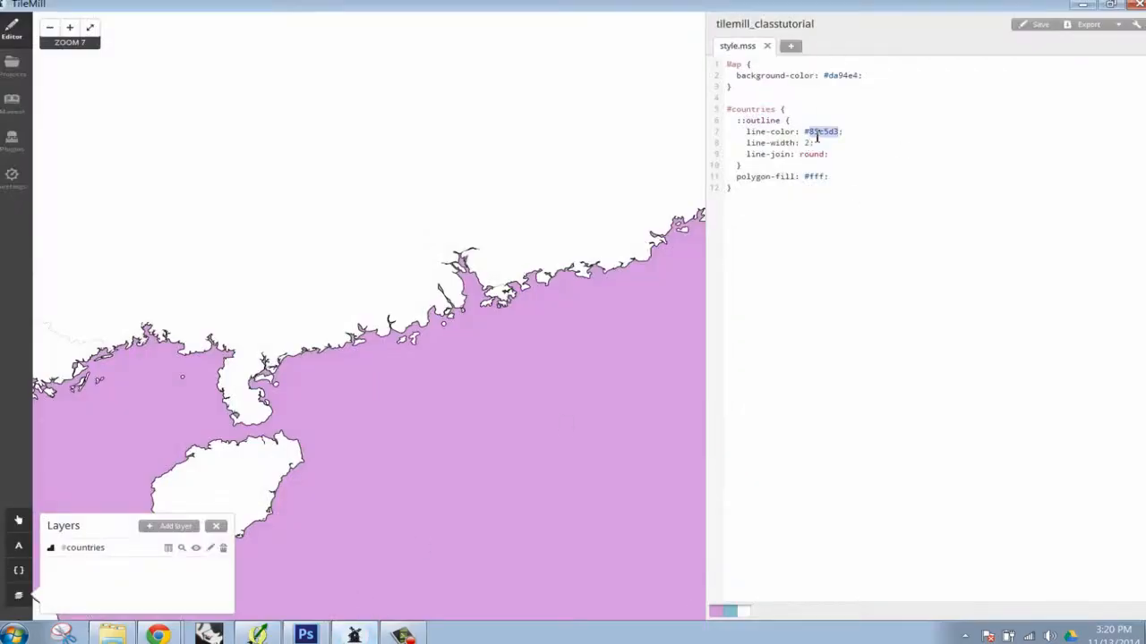
pyautogui.hotkey('ctrl', 'v')
pyautogui.click(1036, 27)
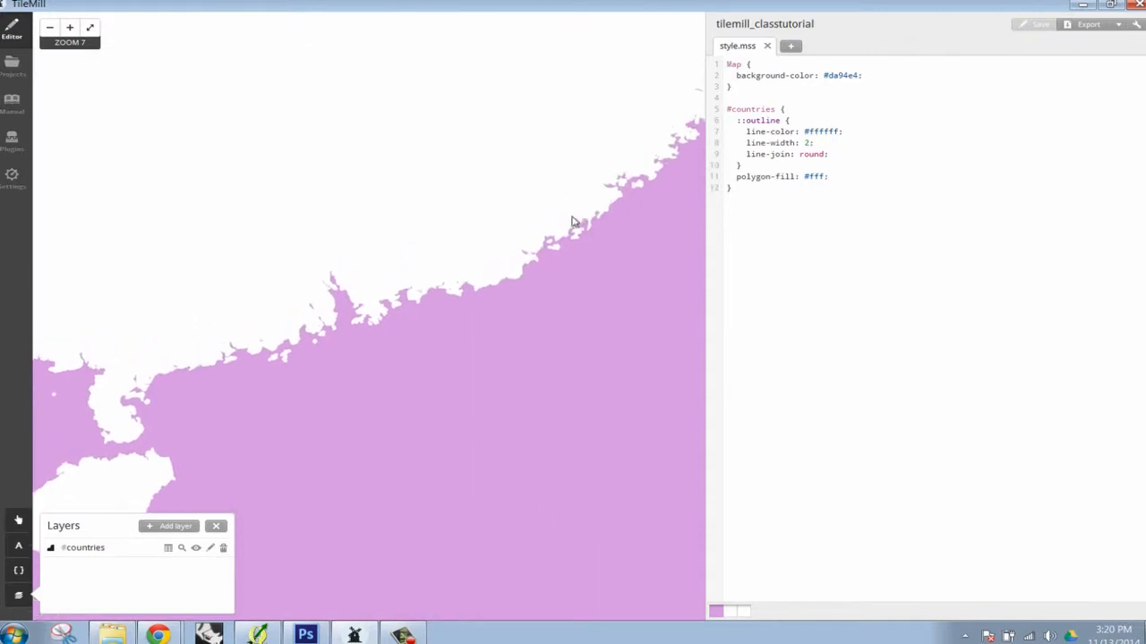
# Review the line-width, line-join and polygon-fill properties and examine the white outlines along the southern Chinese coast at several zoom levels
pyautogui.moveTo(813, 142); pyautogui.dragTo(797, 144)
pyautogui.click(827, 155)
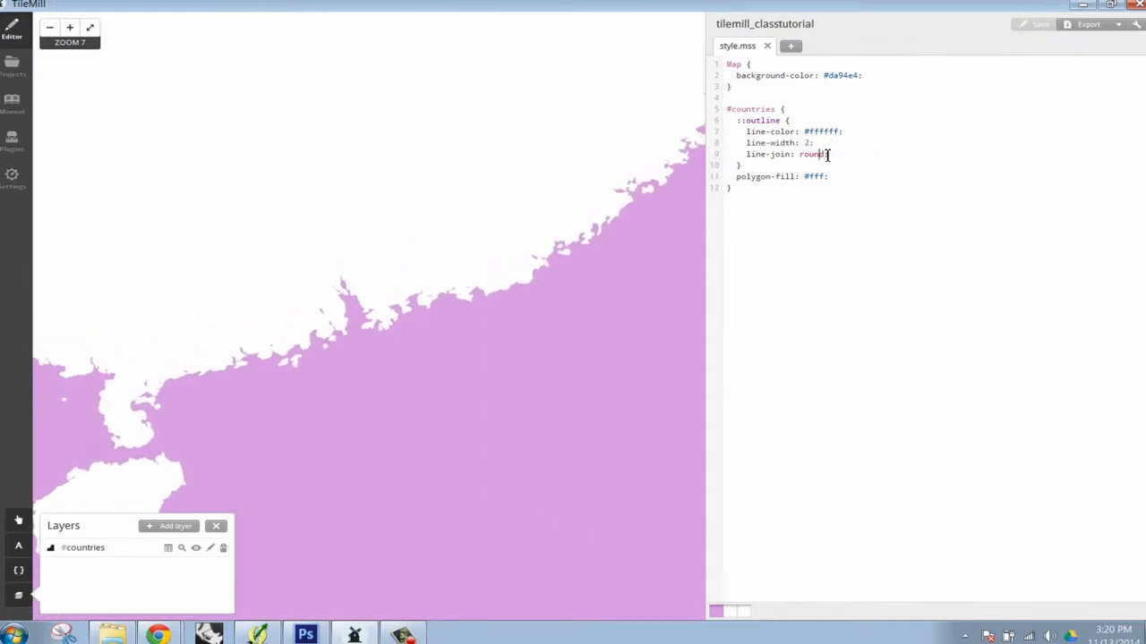
pyautogui.moveTo(811, 176); pyautogui.dragTo(829, 175)
pyautogui.scroll(-3, 475, 189)
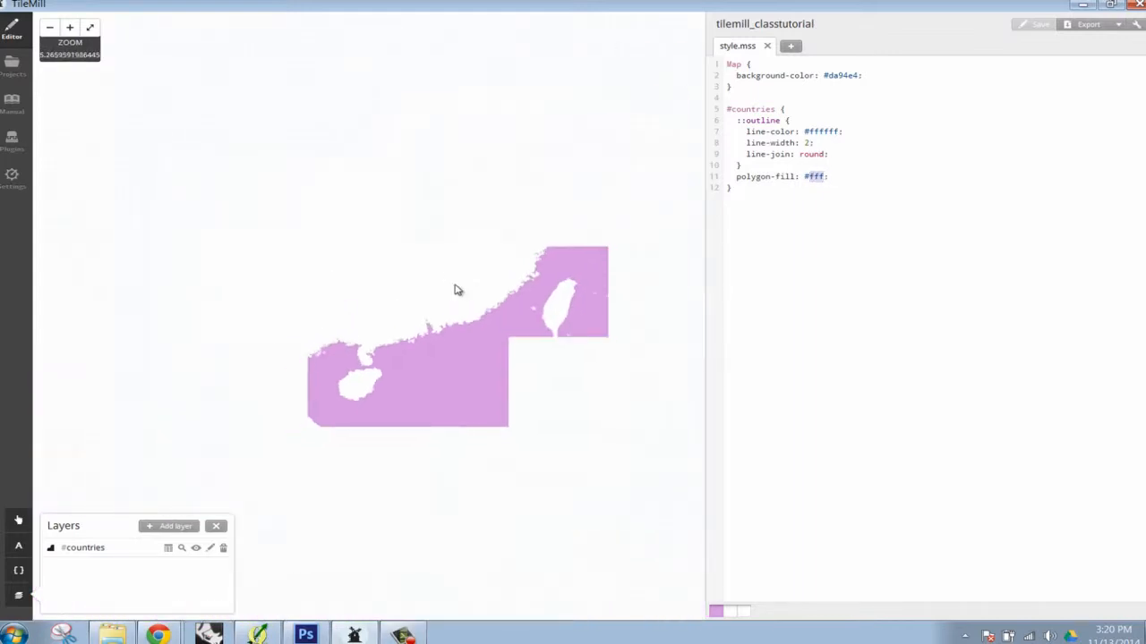
pyautogui.scroll(1, 565, 224)
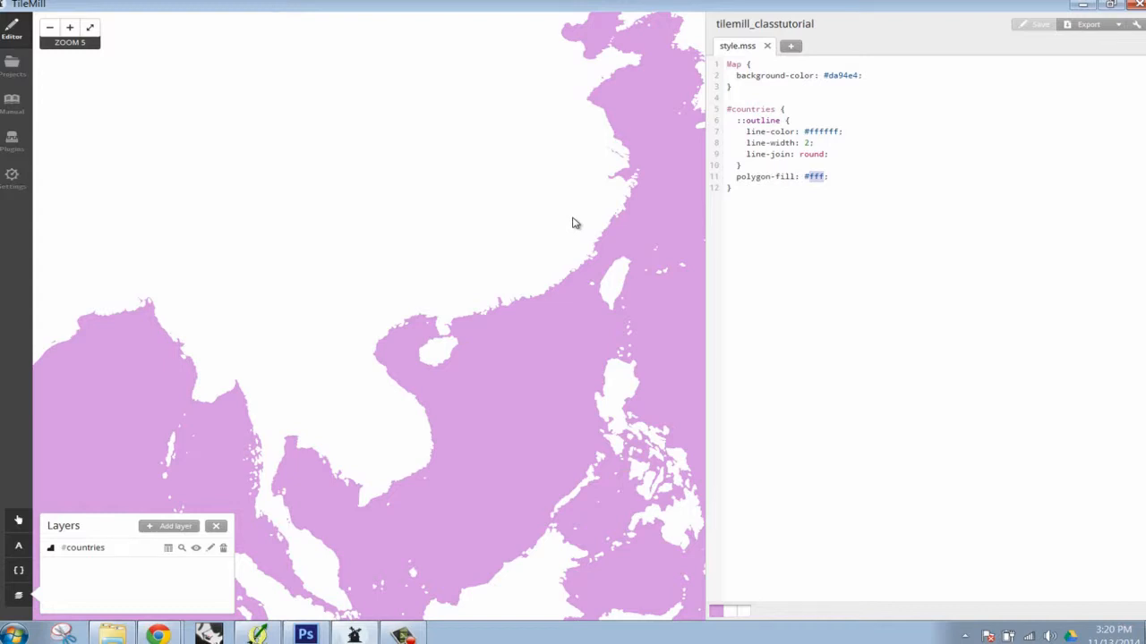
pyautogui.scroll(10, 469, 343)
pyautogui.moveTo(495, 292); pyautogui.dragTo(345, 292)
pyautogui.scroll(3, 460, 358)
pyautogui.moveTo(460, 357); pyautogui.dragTo(143, 304)
pyautogui.scroll(-6, 247, 309)
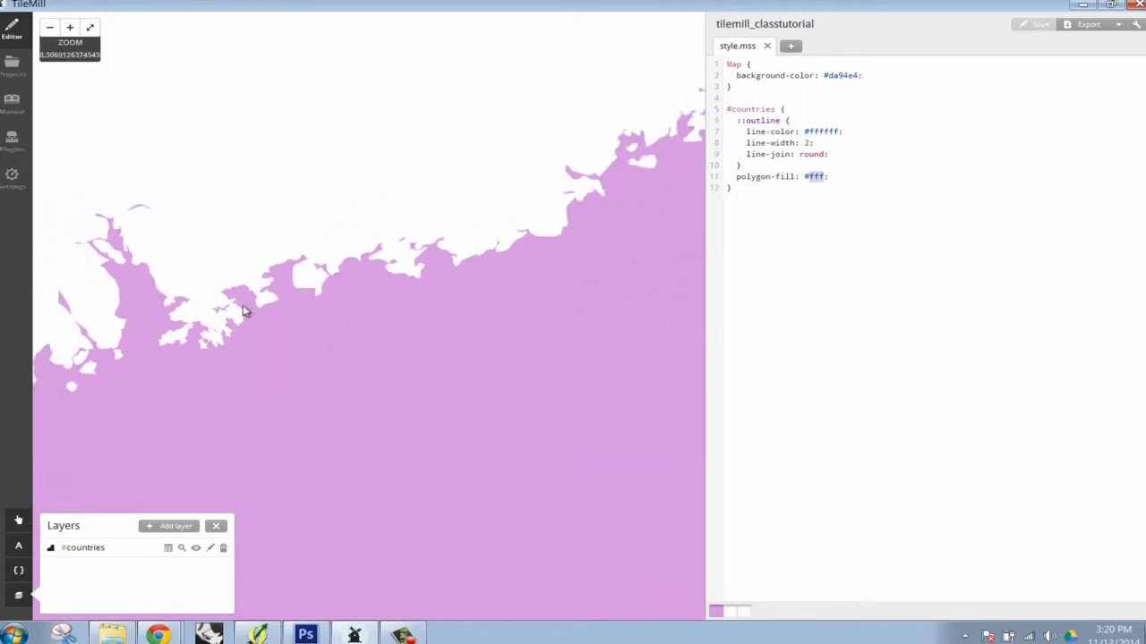
pyautogui.moveTo(250, 297); pyautogui.dragTo(514, 245)
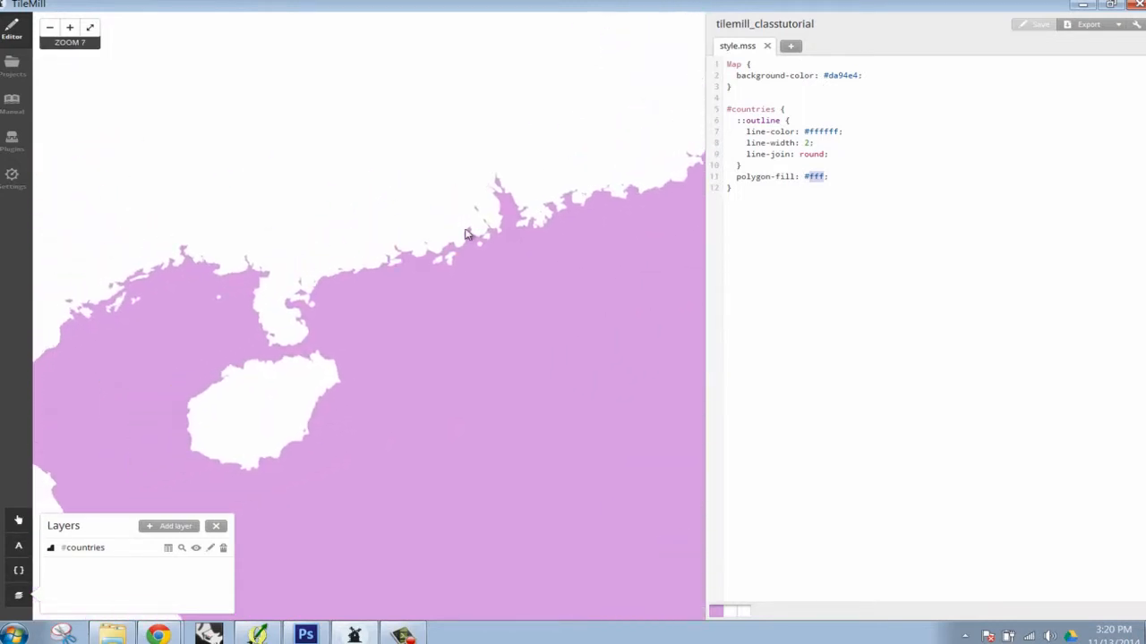
pyautogui.moveTo(448, 355); pyautogui.dragTo(418, 405)
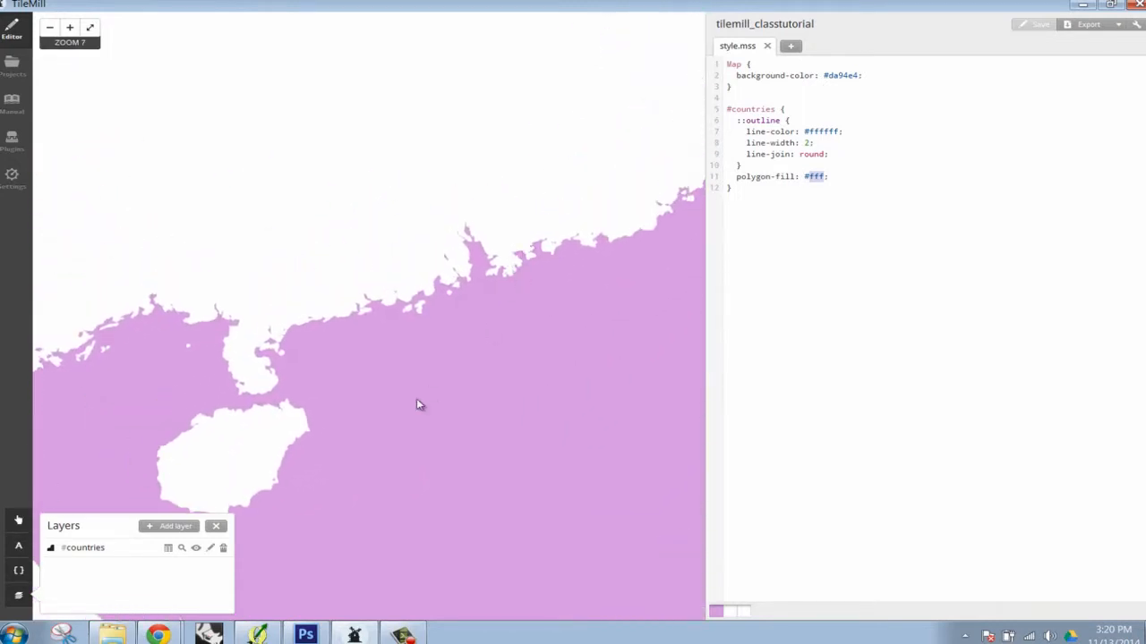
# View the demo map in QGIS, return to TileMill and inspect the map from the whole world down to the Pearl River Delta
pyautogui.click(257, 634)
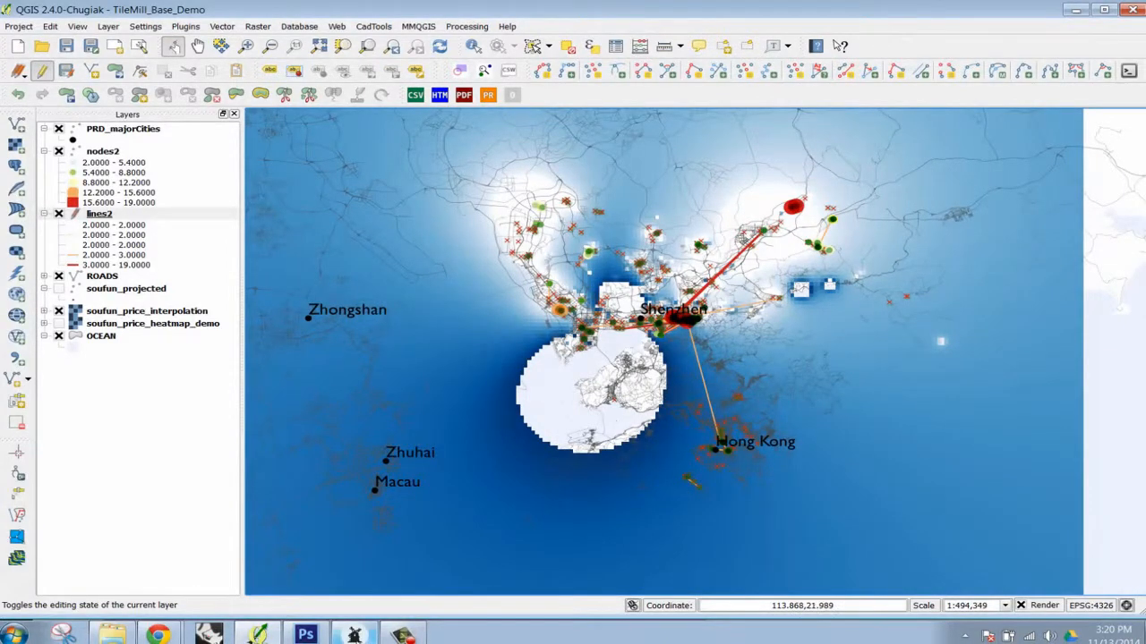
pyautogui.click(402, 634)
pyautogui.scroll(-3, 479, 327)
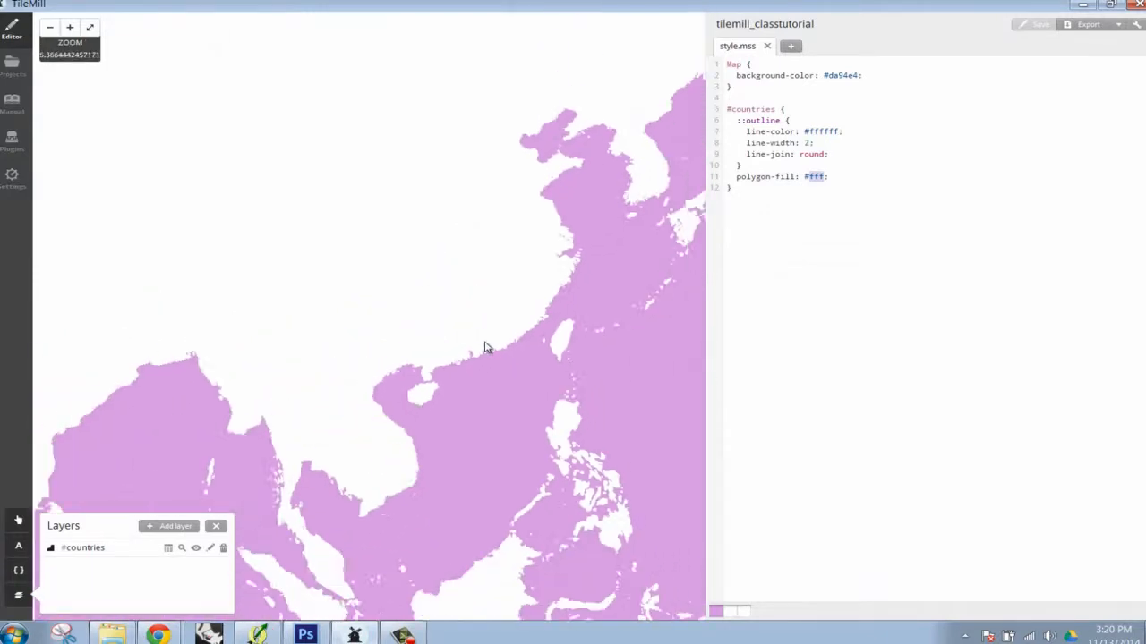
pyautogui.scroll(-5, 488, 340)
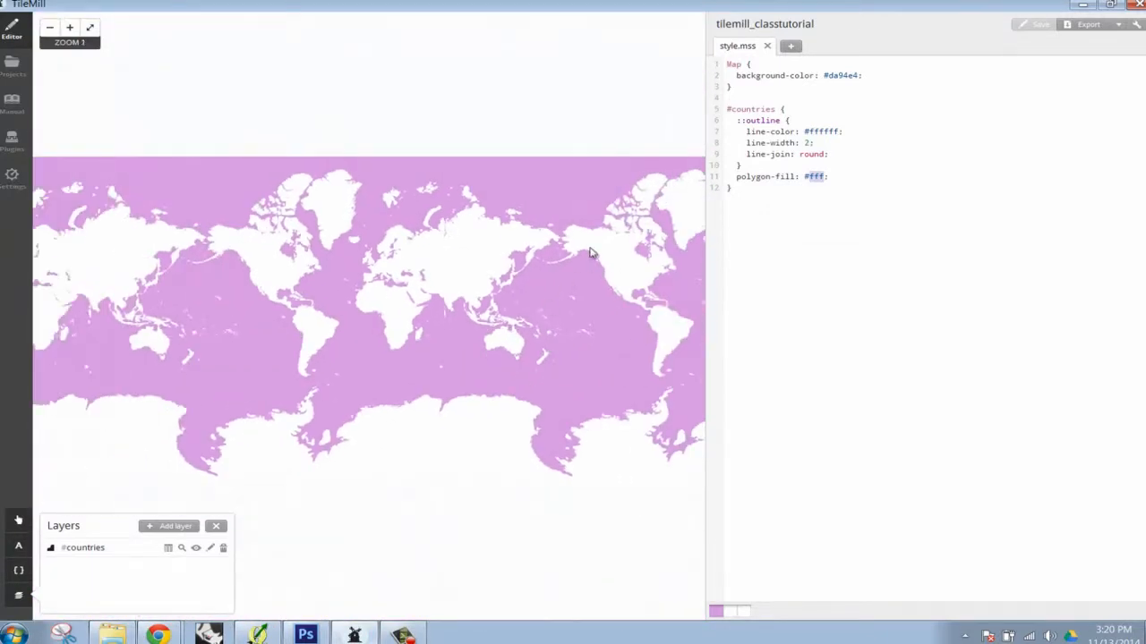
pyautogui.moveTo(430, 253); pyautogui.dragTo(268, 287)
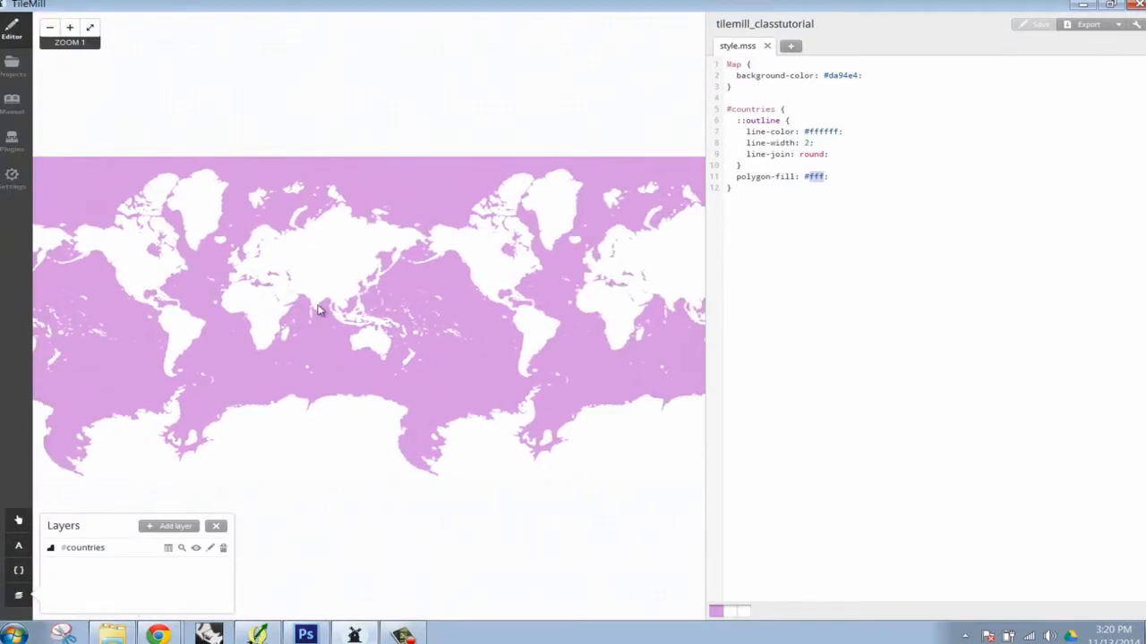
pyautogui.scroll(2, 446, 296)
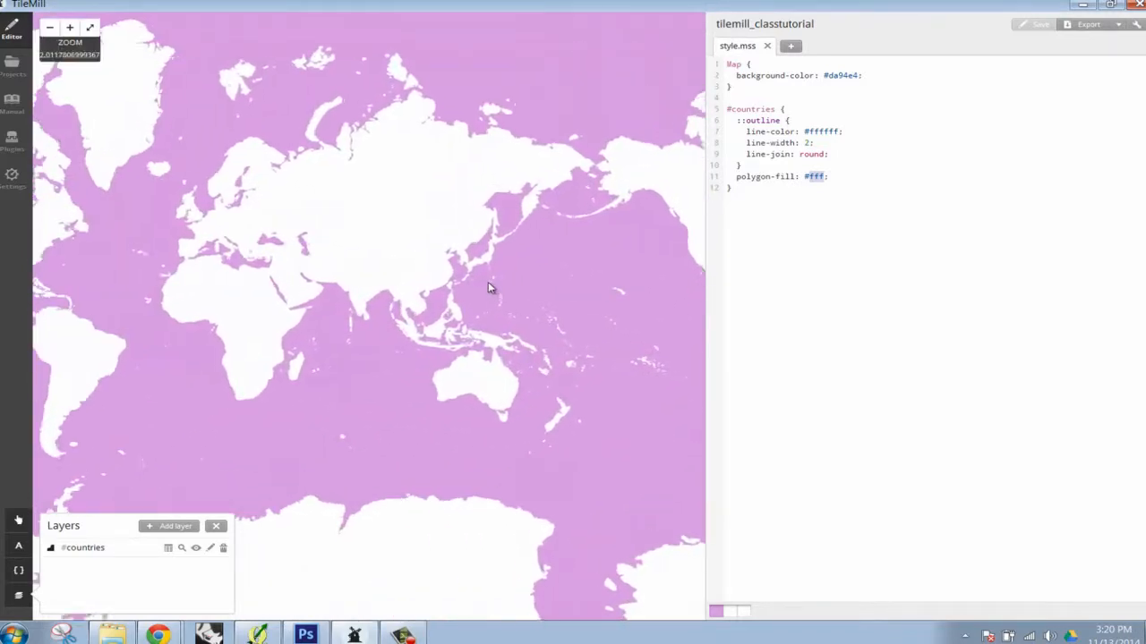
pyautogui.moveTo(519, 286); pyautogui.dragTo(547, 332)
pyautogui.scroll(1, 455, 322)
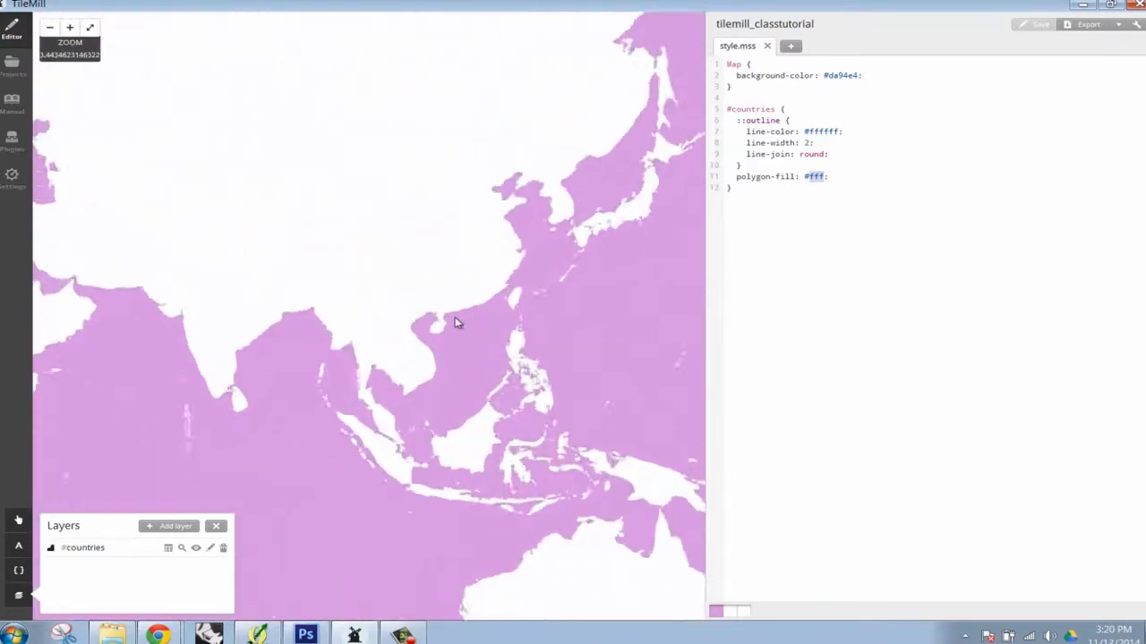
pyautogui.scroll(4, 448, 304)
pyautogui.moveTo(357, 186); pyautogui.dragTo(550, 369)
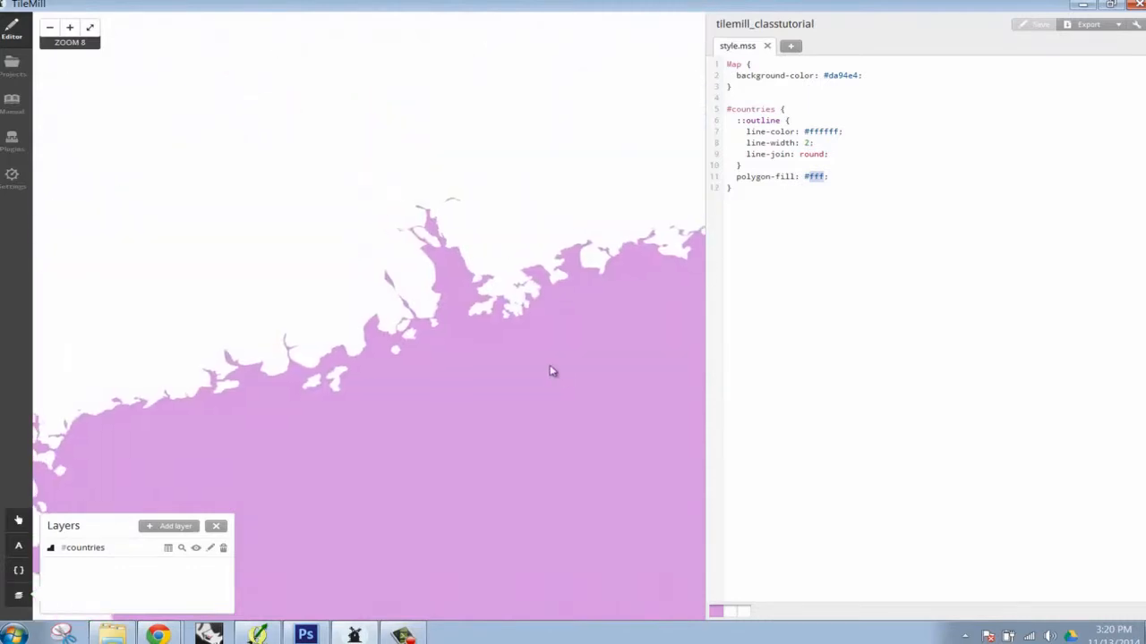
pyautogui.scroll(2, 501, 313)
pyautogui.moveTo(362, 175); pyautogui.dragTo(501, 337)
pyautogui.scroll(2, 567, 332)
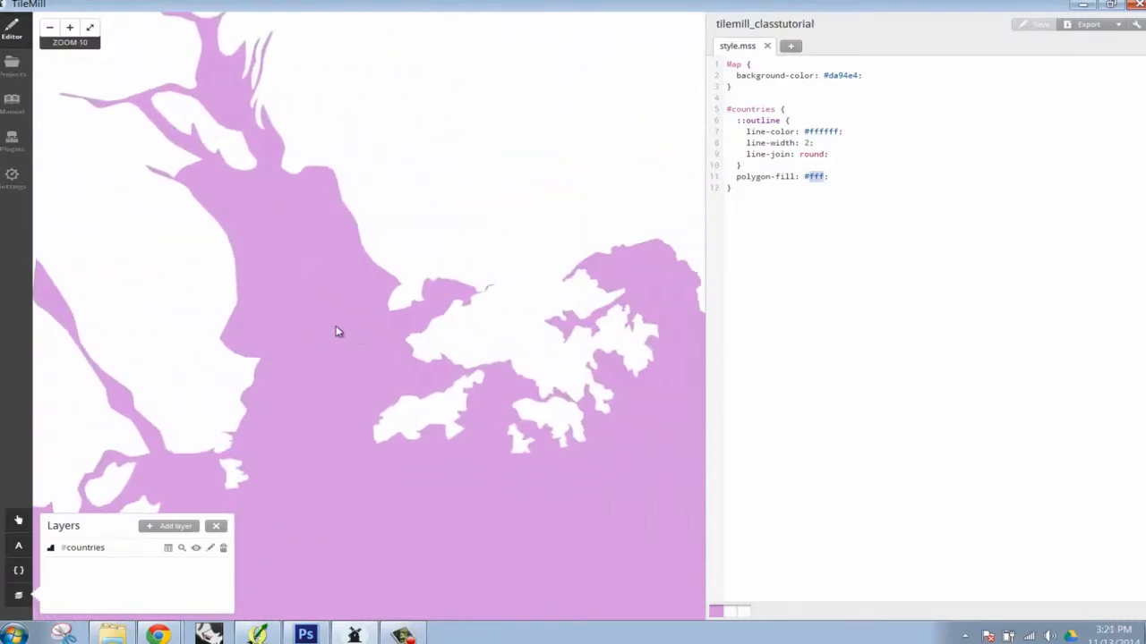
pyautogui.scroll(-1, 374, 351)
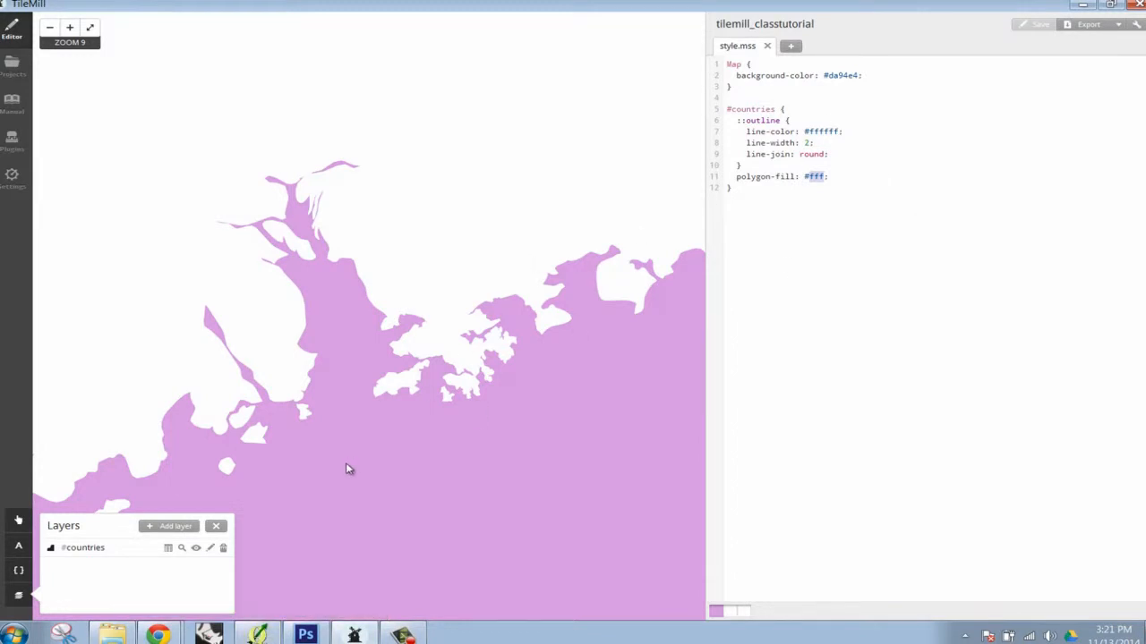
# Start adding a file layer and browse for its datasource in the Desktop folder DMC_TileMill_Demo, GIS, DEMO_FILES
pyautogui.click(178, 528)
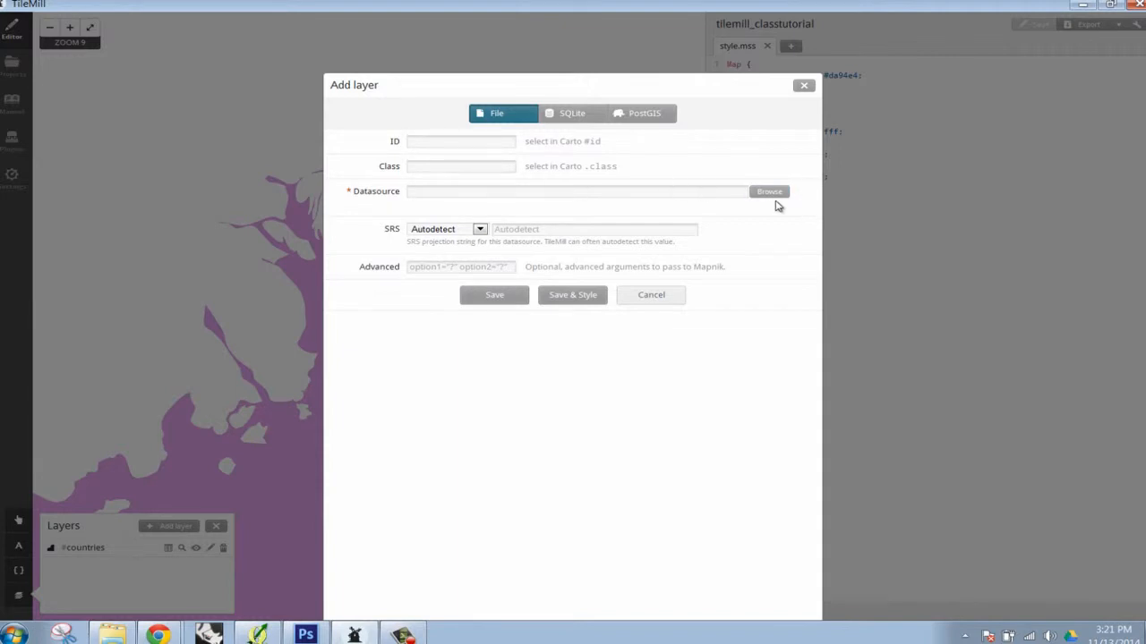
pyautogui.click(803, 85)
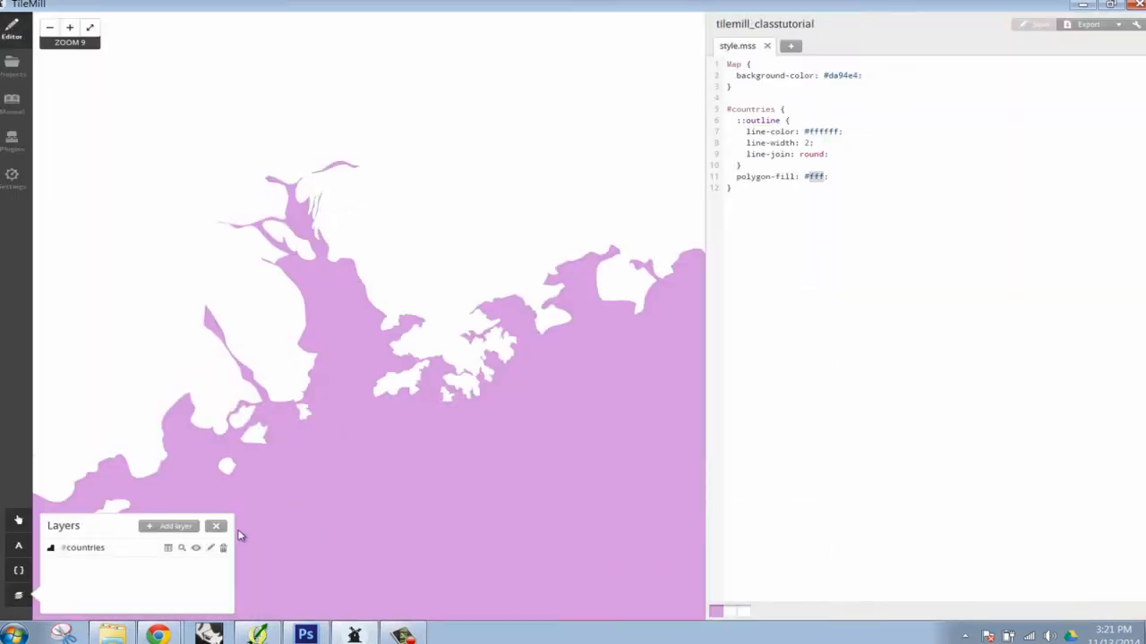
pyautogui.click(175, 526)
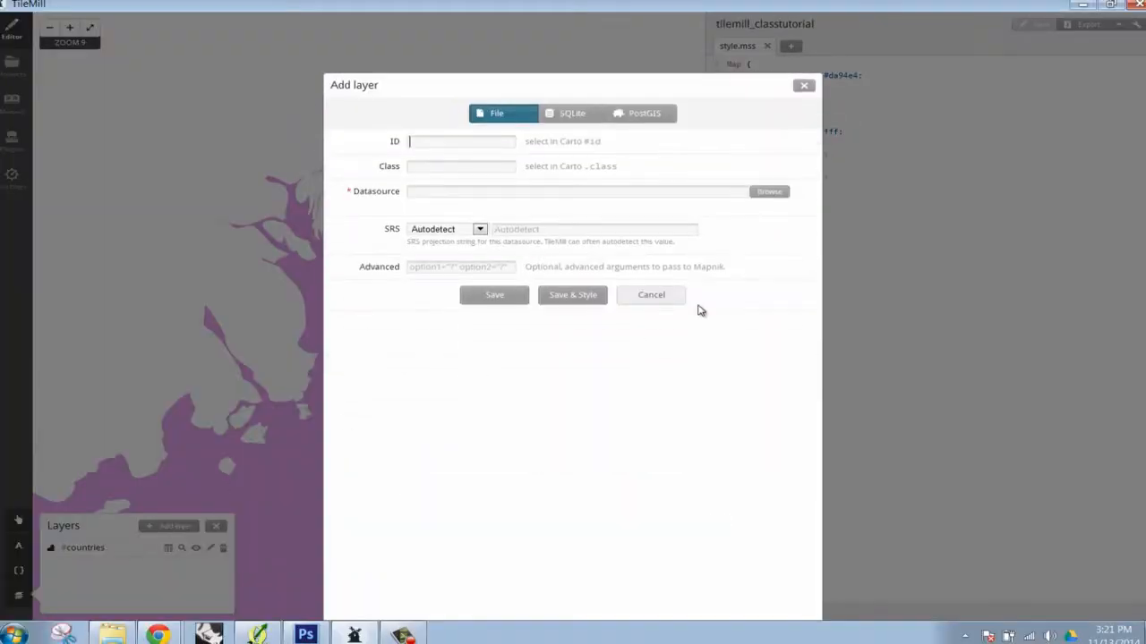
pyautogui.click(767, 191)
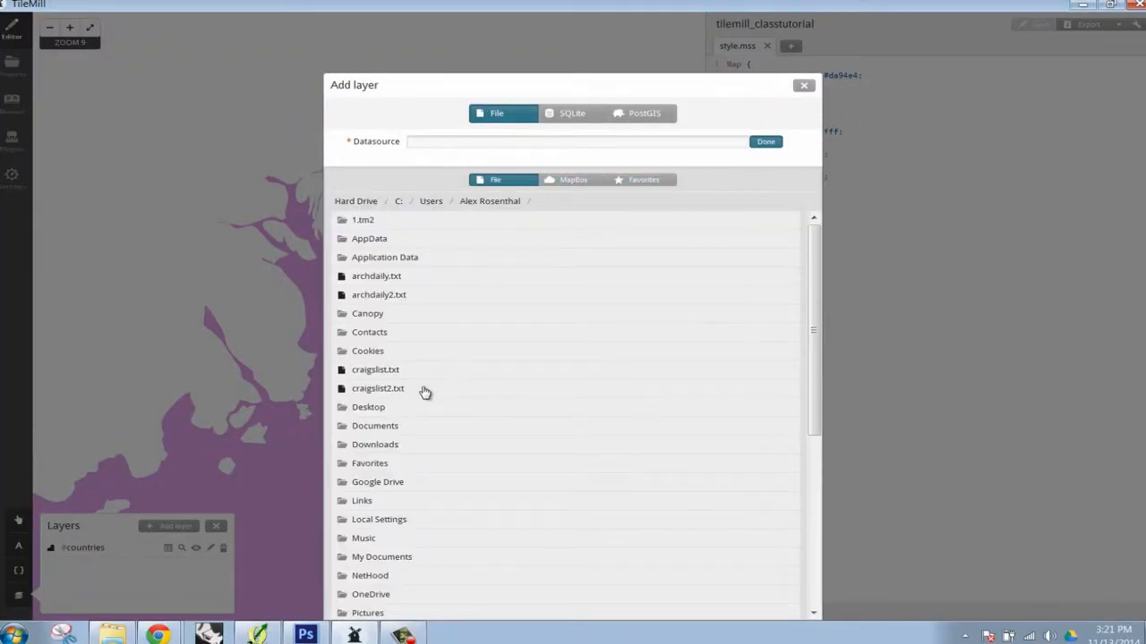
pyautogui.click(383, 410)
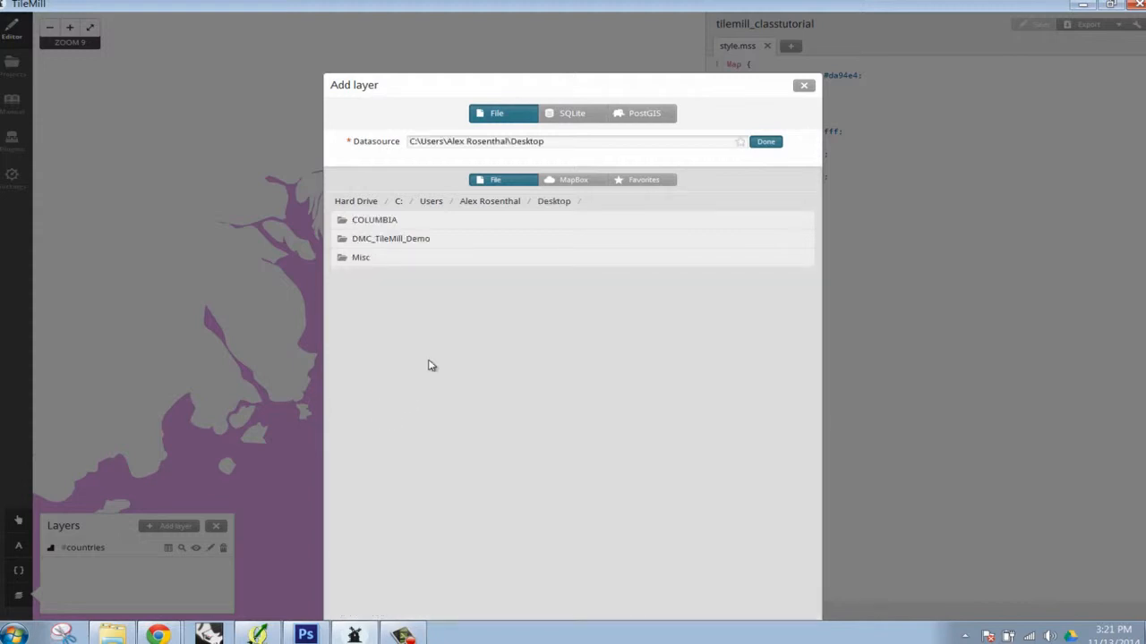
pyautogui.click(428, 241)
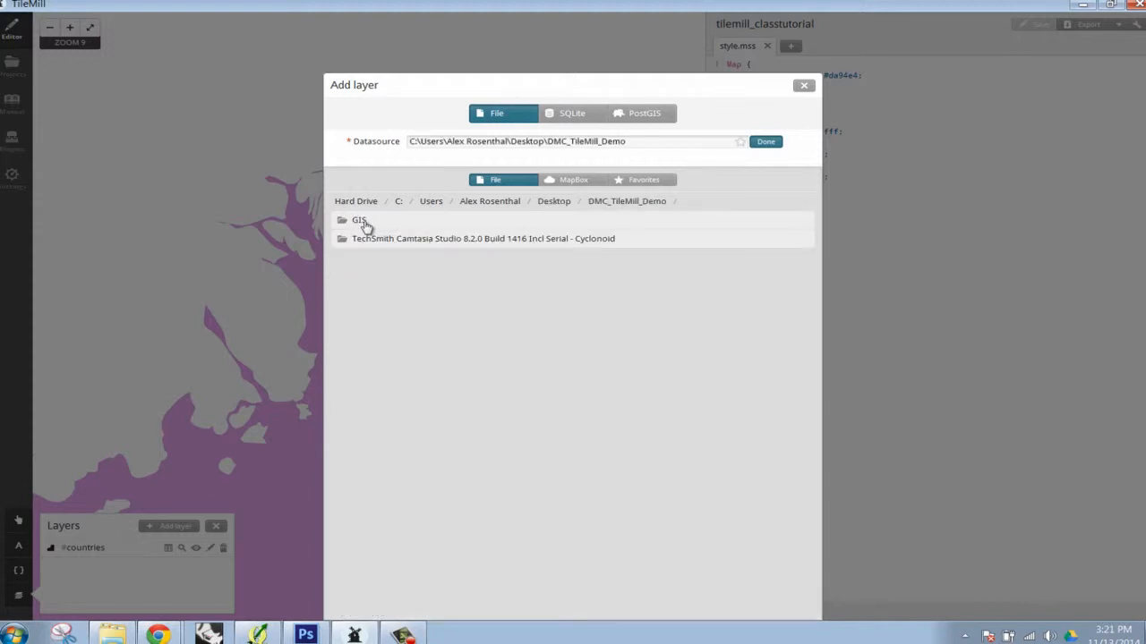
pyautogui.click(379, 225)
pyautogui.click(422, 277)
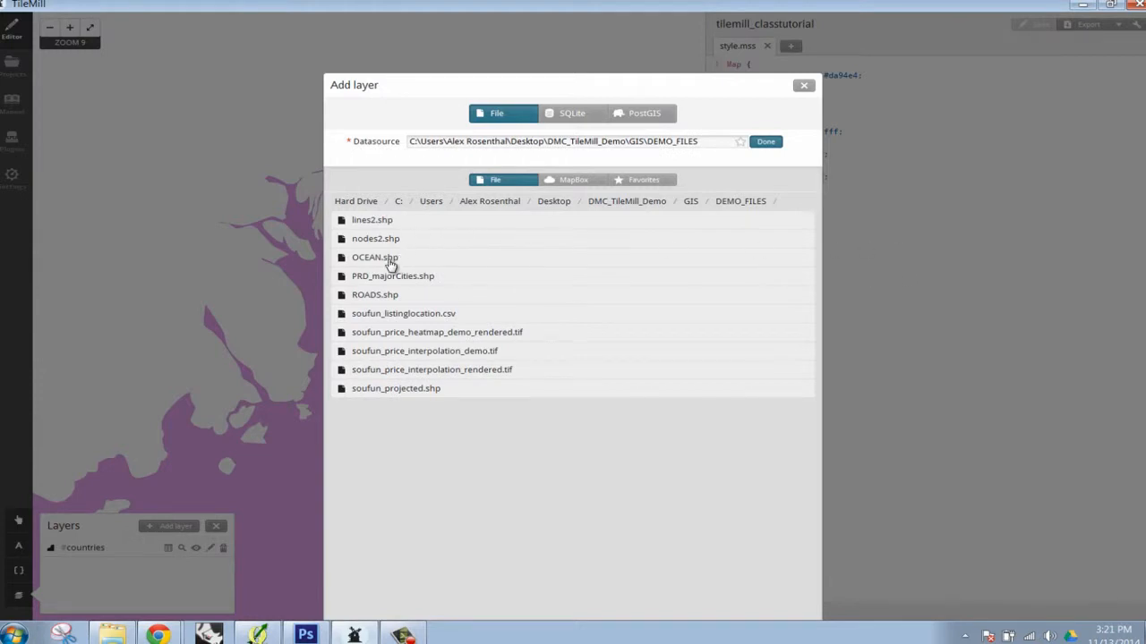
# Choose OCEAN.shp as the datasource, set the SRS to WGS84 and save the layer with a default style
pyautogui.click(390, 261)
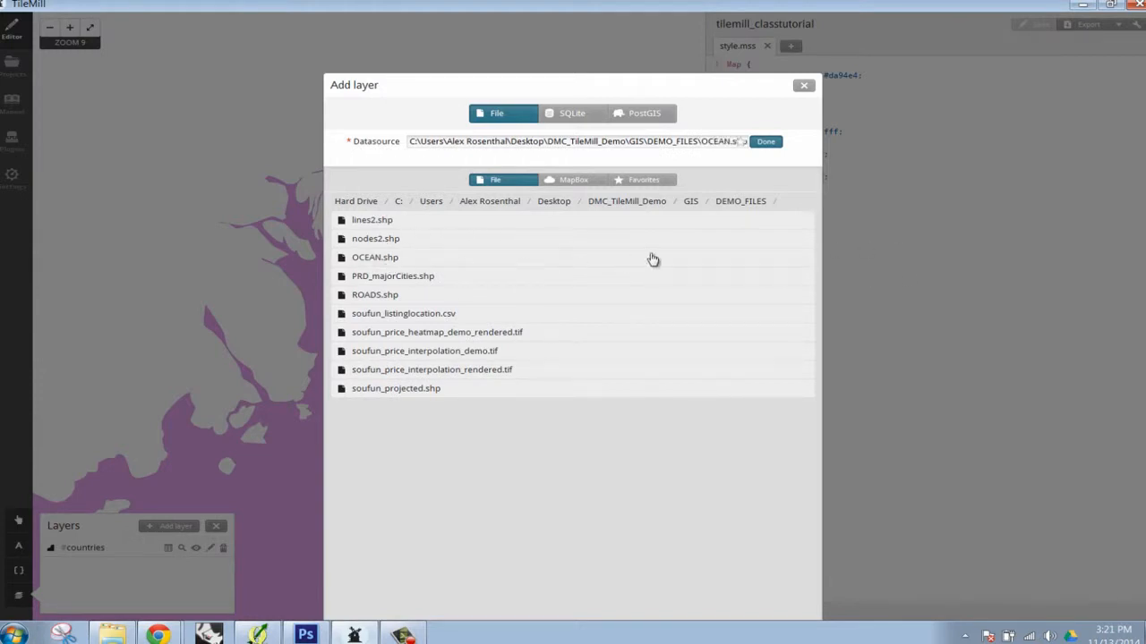
pyautogui.click(767, 142)
pyautogui.click(479, 229)
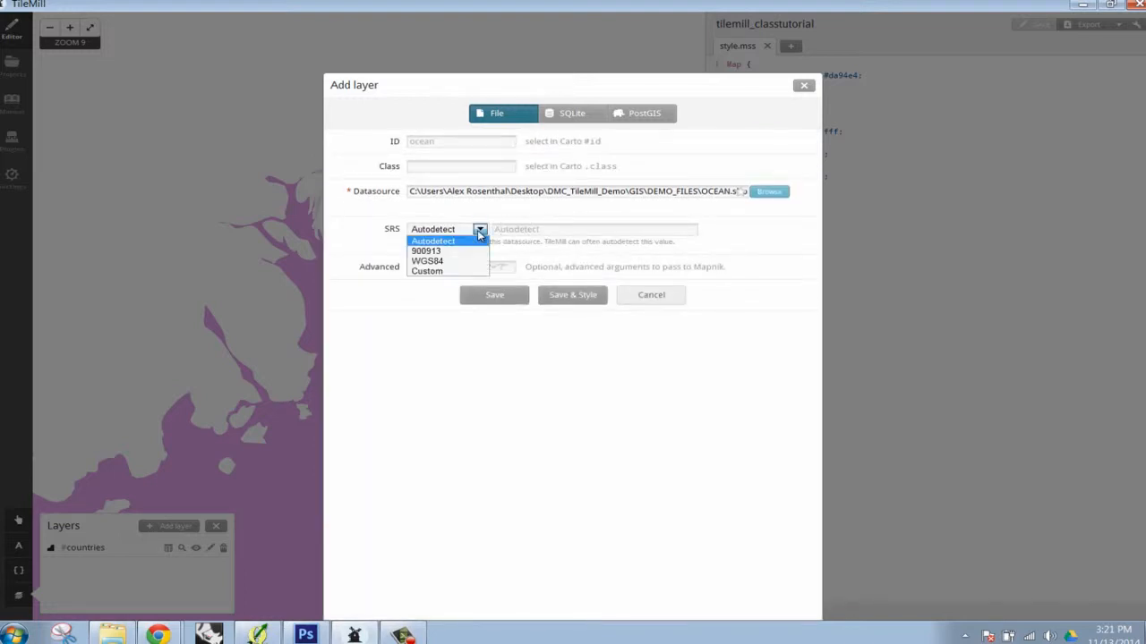
pyautogui.click(467, 262)
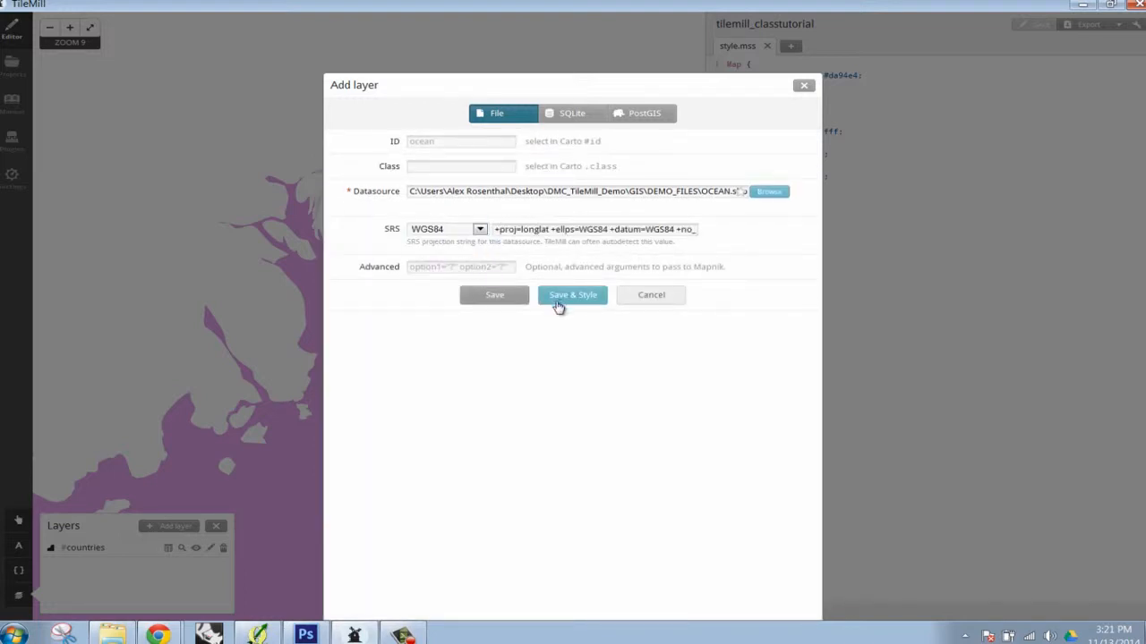
pyautogui.click(574, 295)
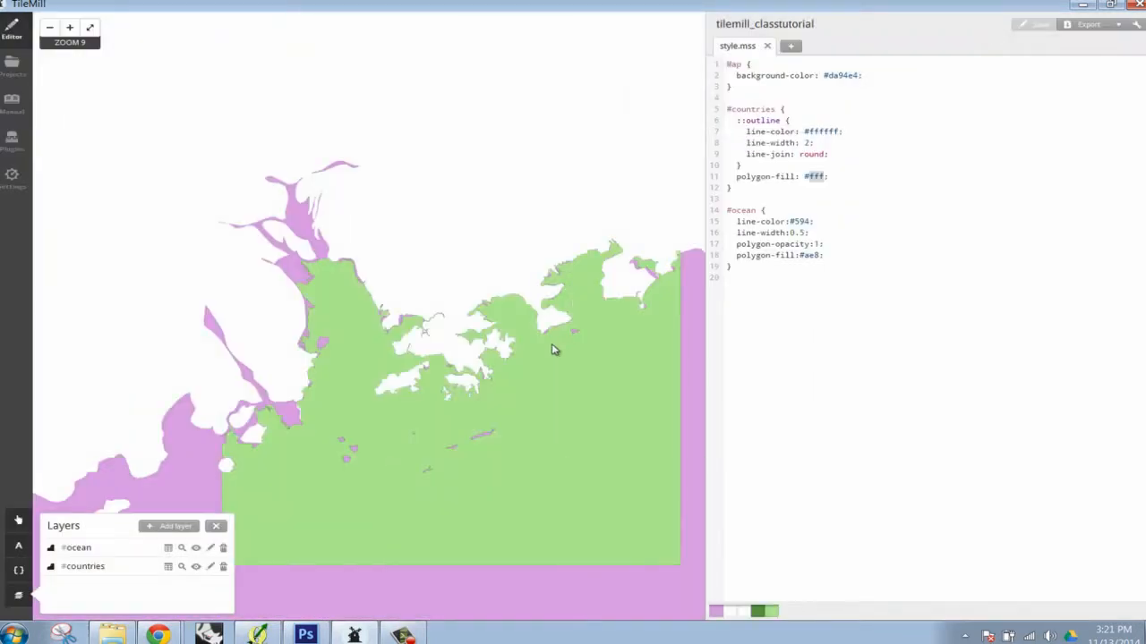
# Inspect the ocean layer around the delta, hide the countries layer and save the project
pyautogui.moveTo(508, 296); pyautogui.dragTo(598, 376)
pyautogui.scroll(-3, 601, 375)
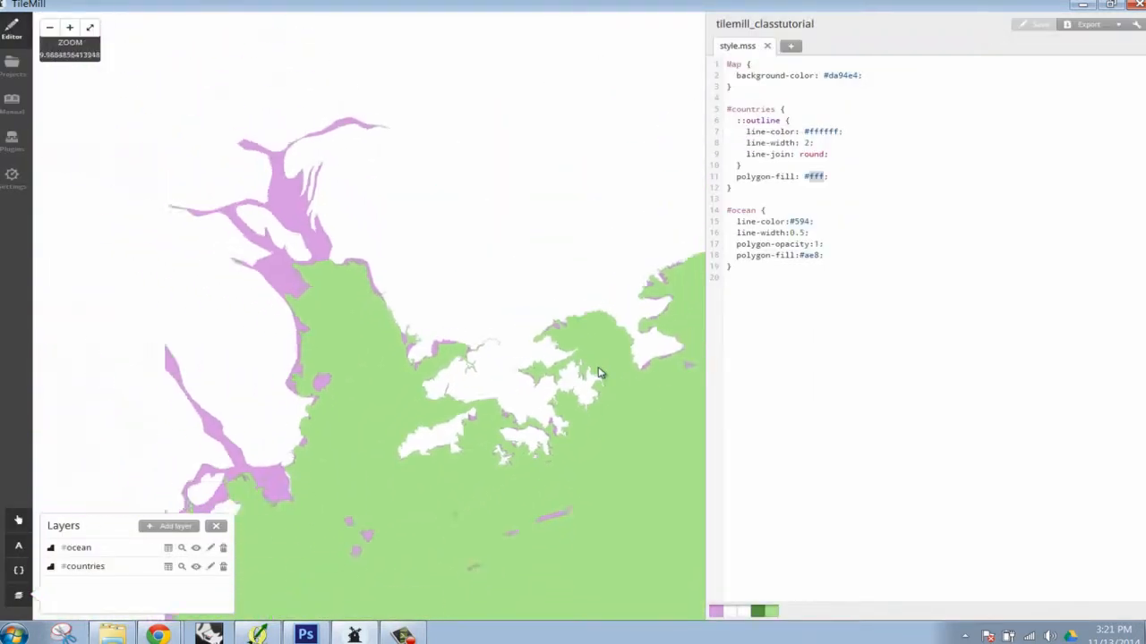
pyautogui.moveTo(555, 344); pyautogui.dragTo(474, 349)
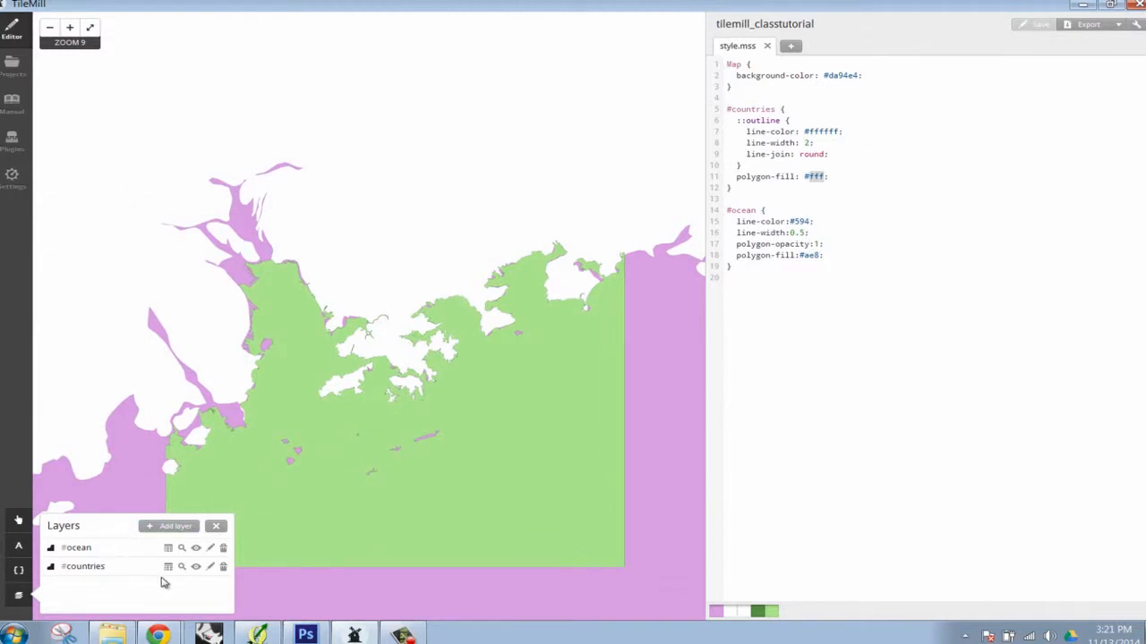
pyautogui.click(196, 567)
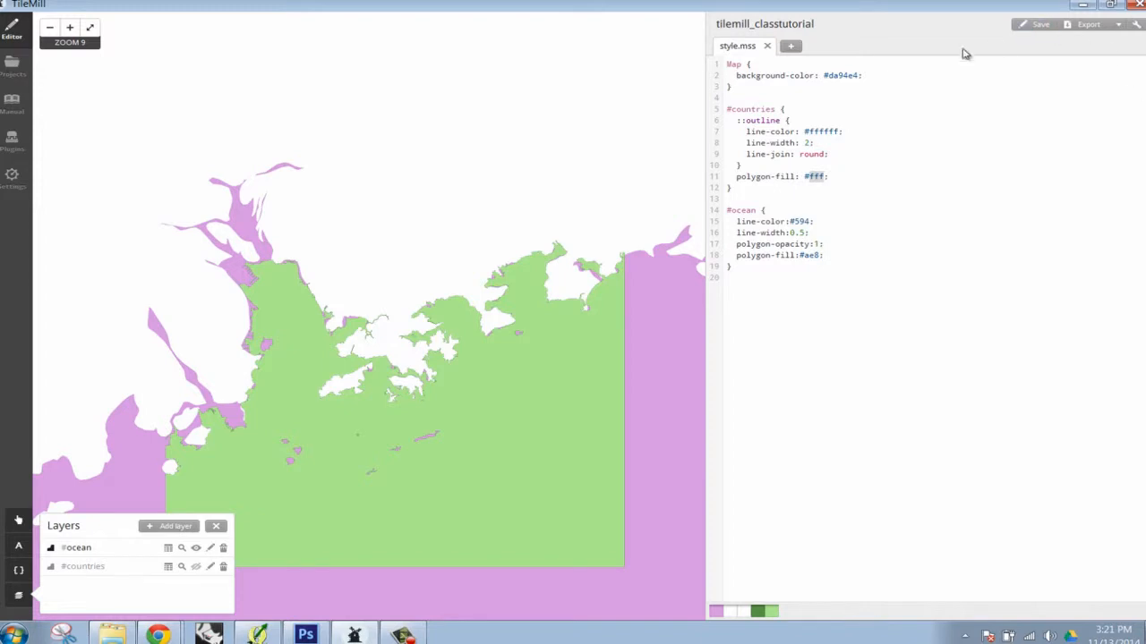
pyautogui.click(1036, 25)
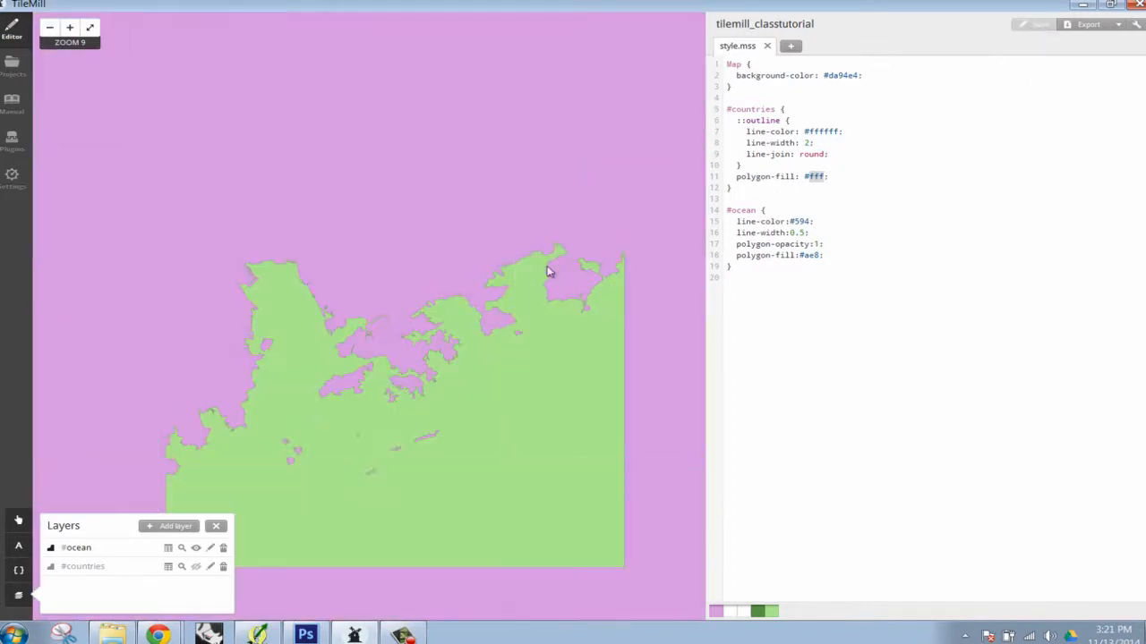
# Set the Map background color in style.mss to #ffffff and save the project
pyautogui.moveTo(441, 304); pyautogui.dragTo(480, 320)
pyautogui.moveTo(580, 239); pyautogui.dragTo(588, 270)
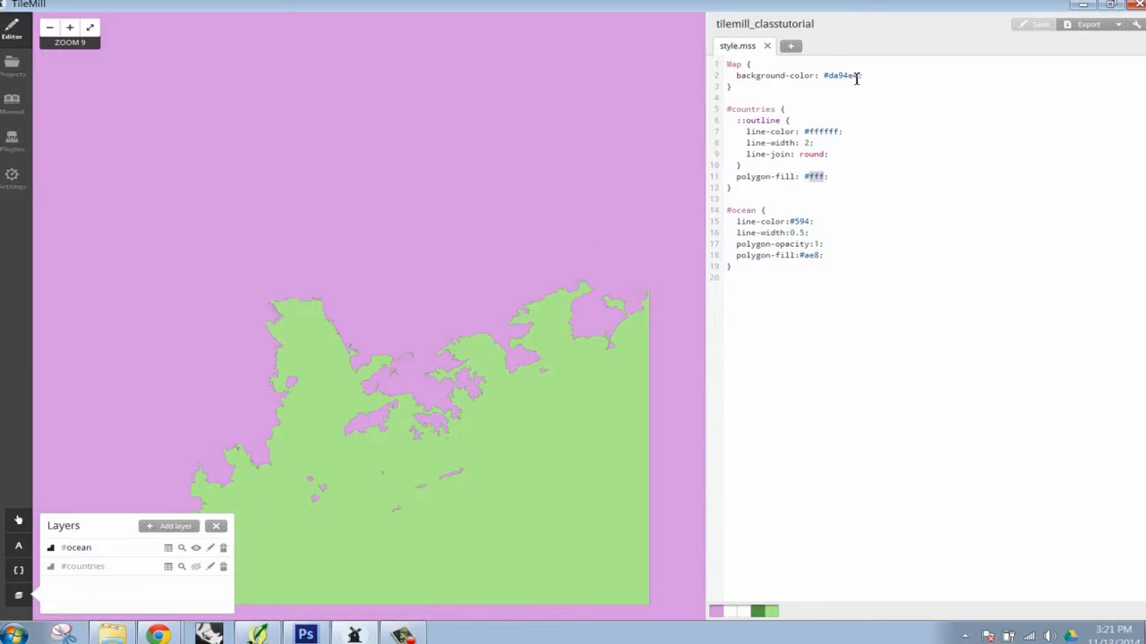
pyautogui.moveTo(859, 78); pyautogui.dragTo(836, 78)
pyautogui.moveTo(842, 132); pyautogui.dragTo(817, 131)
pyautogui.doubleClick(834, 74)
pyautogui.moveTo(828, 71); pyautogui.dragTo(837, 73)
pyautogui.write('ffffff')
pyautogui.click(1033, 25)
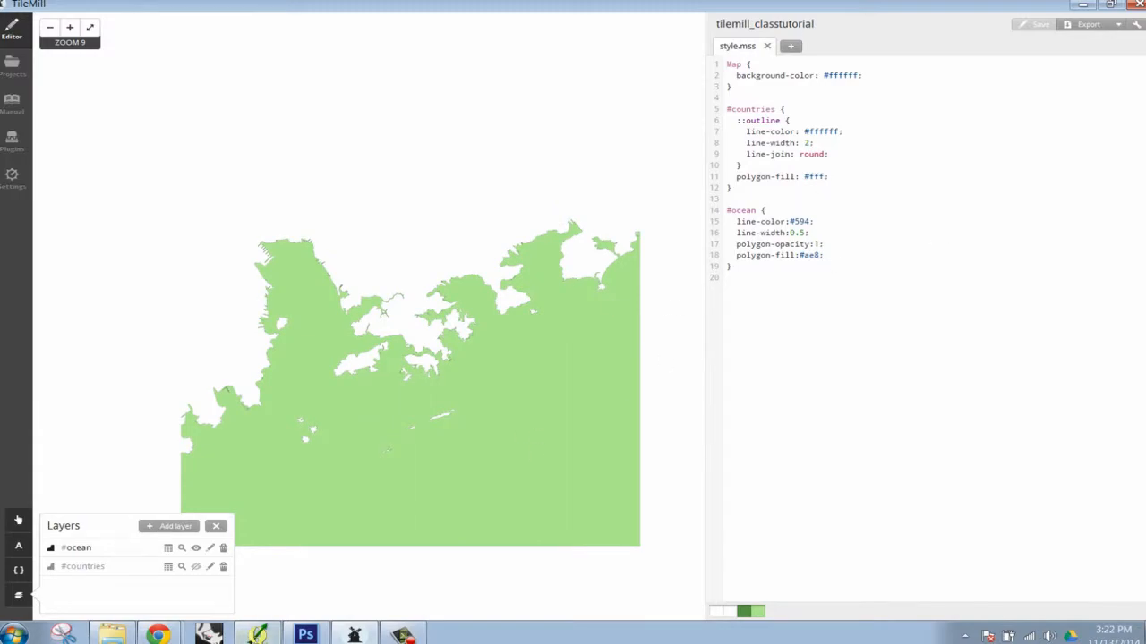
# Switch to Photoshop, pick the light blue dcf6ff as foreground color and copy its hex code
pyautogui.click(306, 635)
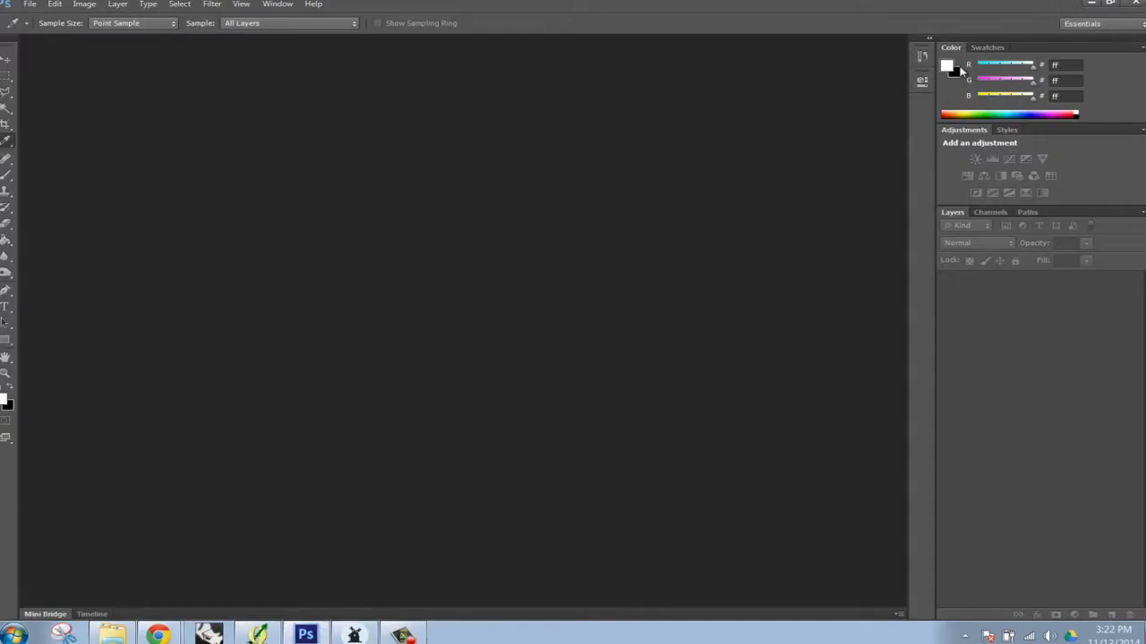
pyautogui.click(950, 70)
pyautogui.click(746, 296)
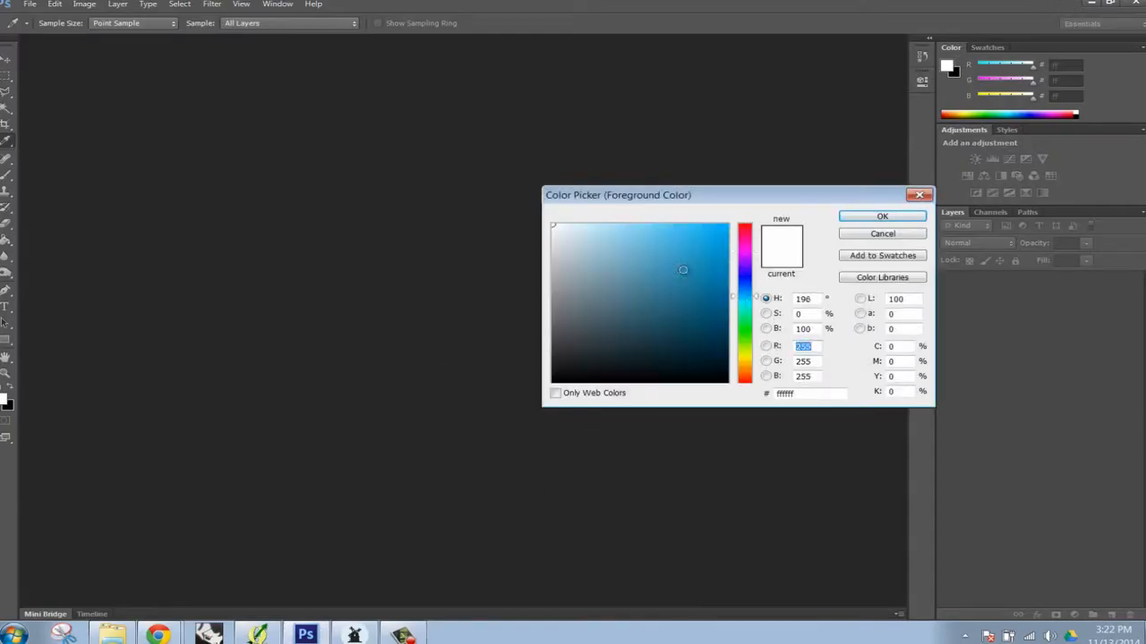
pyautogui.moveTo(685, 266); pyautogui.dragTo(576, 224)
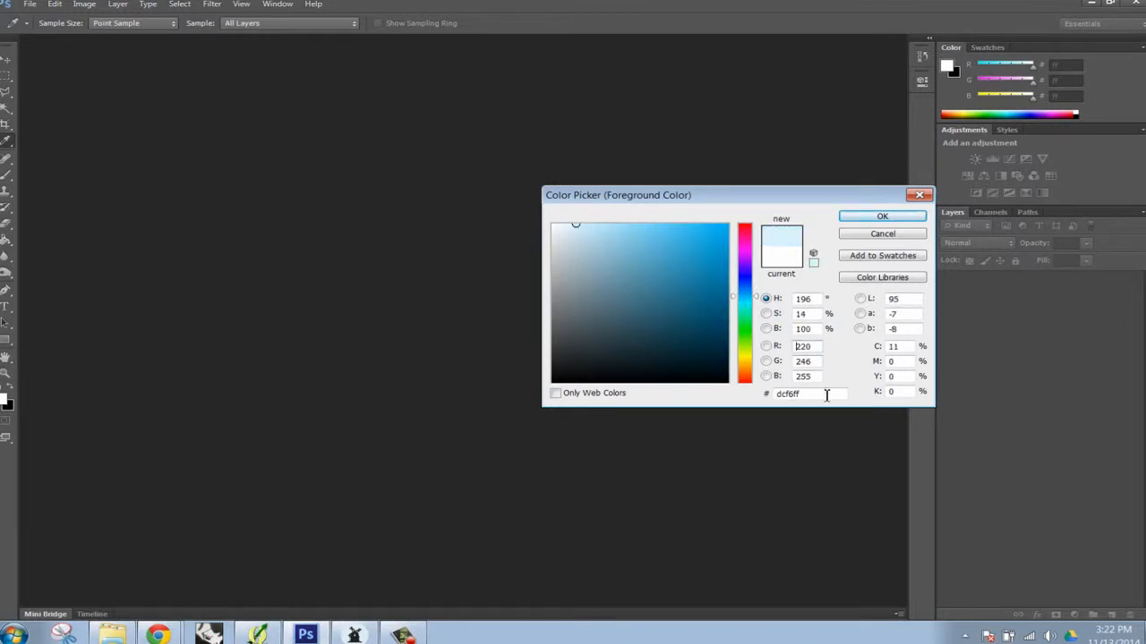
pyautogui.moveTo(826, 395); pyautogui.dragTo(735, 389)
pyautogui.hotkey('ctrl', 'c')
pyautogui.click(882, 217)
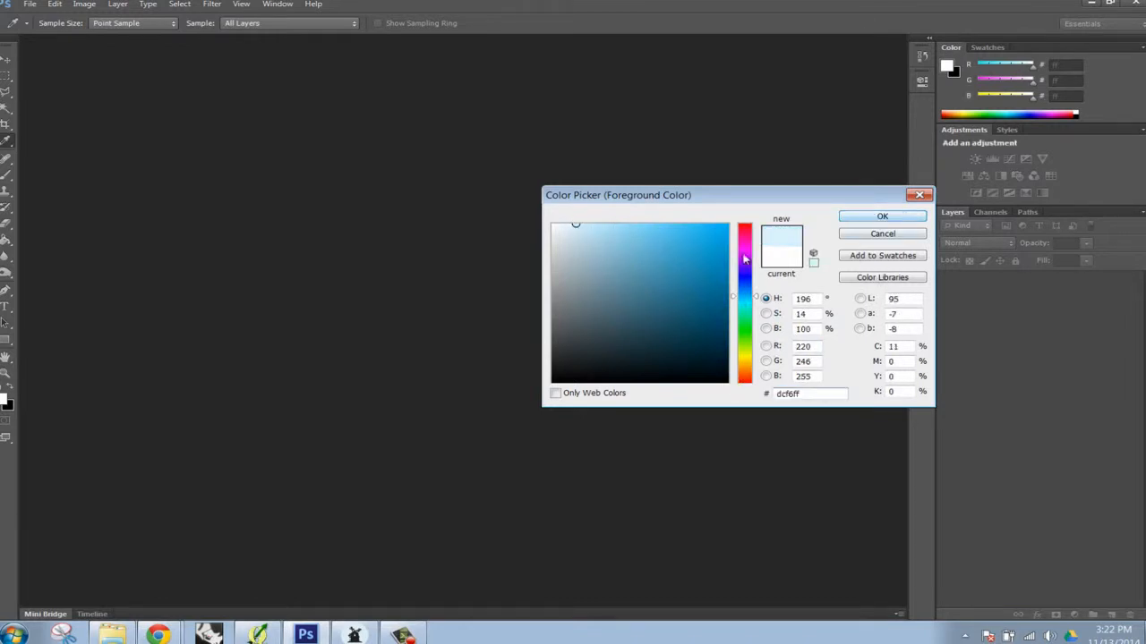
# Return to TileMill, replace the ocean polygon-fill with #dcf6ff and save the project
pyautogui.click(354, 634)
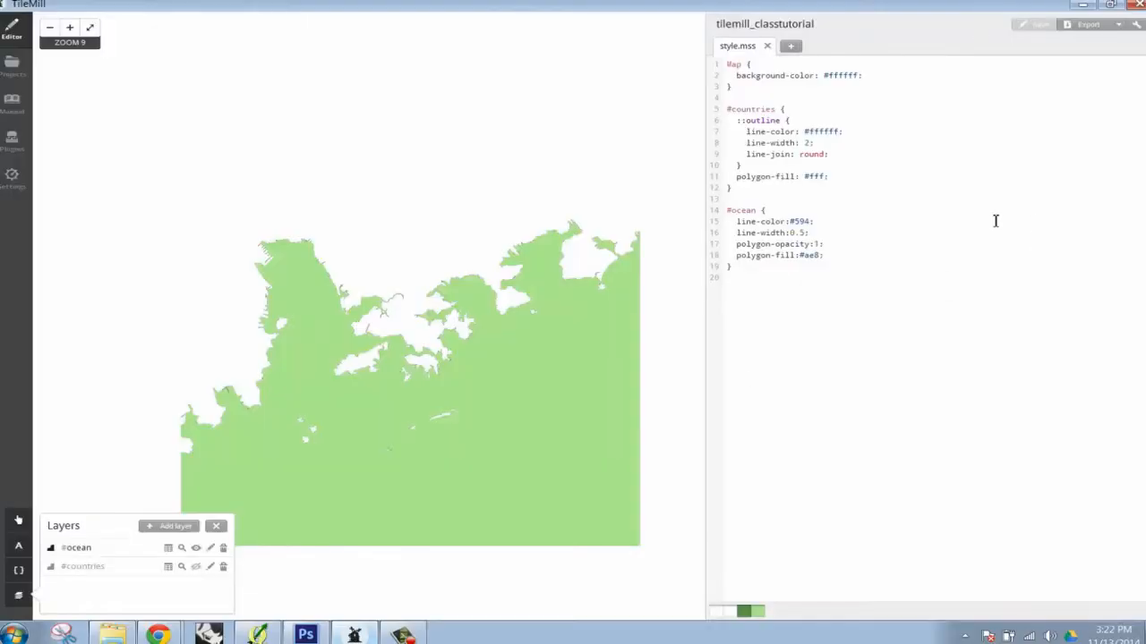
pyautogui.doubleClick(818, 255)
pyautogui.hotkey('ctrl', 'v')
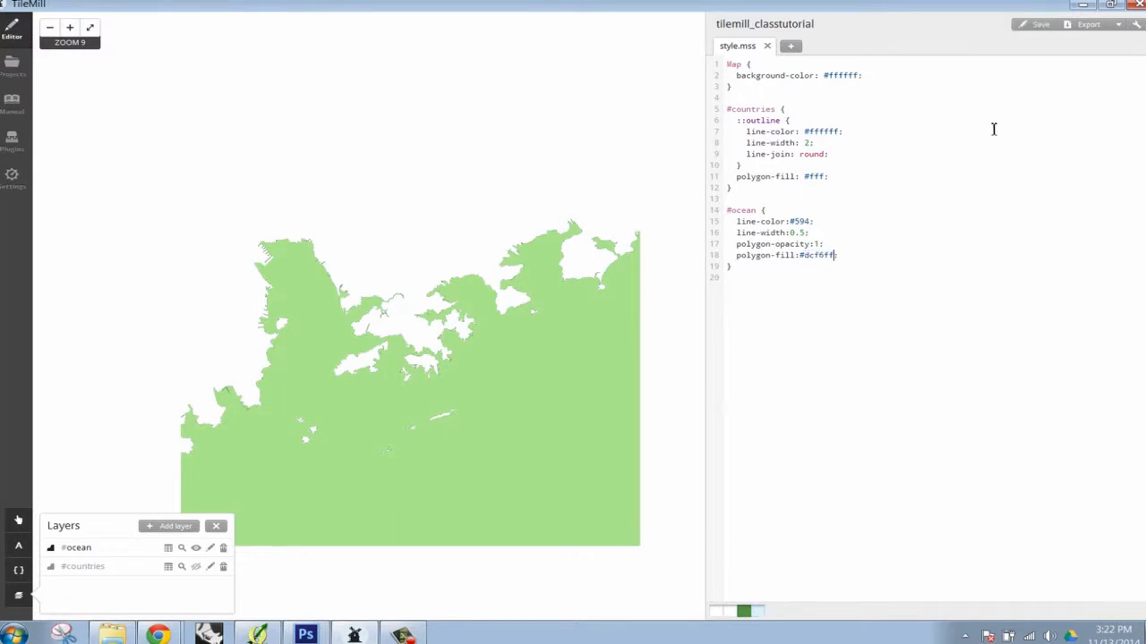
pyautogui.click(1039, 34)
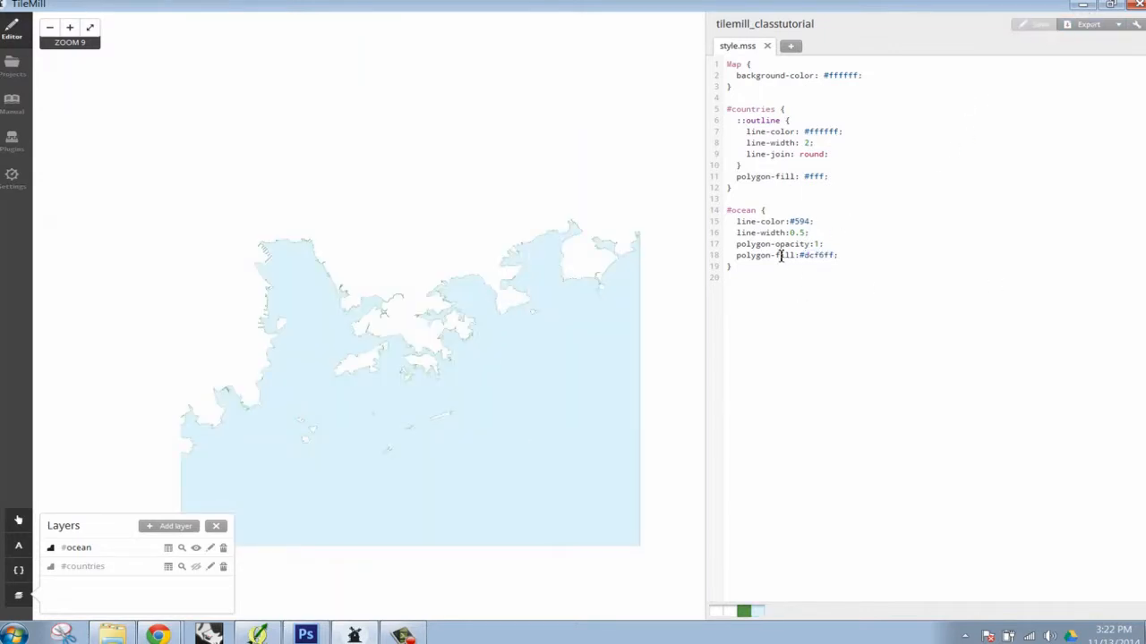
# Set the ocean line-color to the same #dcf6ff as its fill and save the project
pyautogui.moveTo(836, 257); pyautogui.dragTo(816, 259)
pyautogui.click(811, 221)
pyautogui.doubleClick(798, 221)
pyautogui.hotkey('ctrl', 'v')
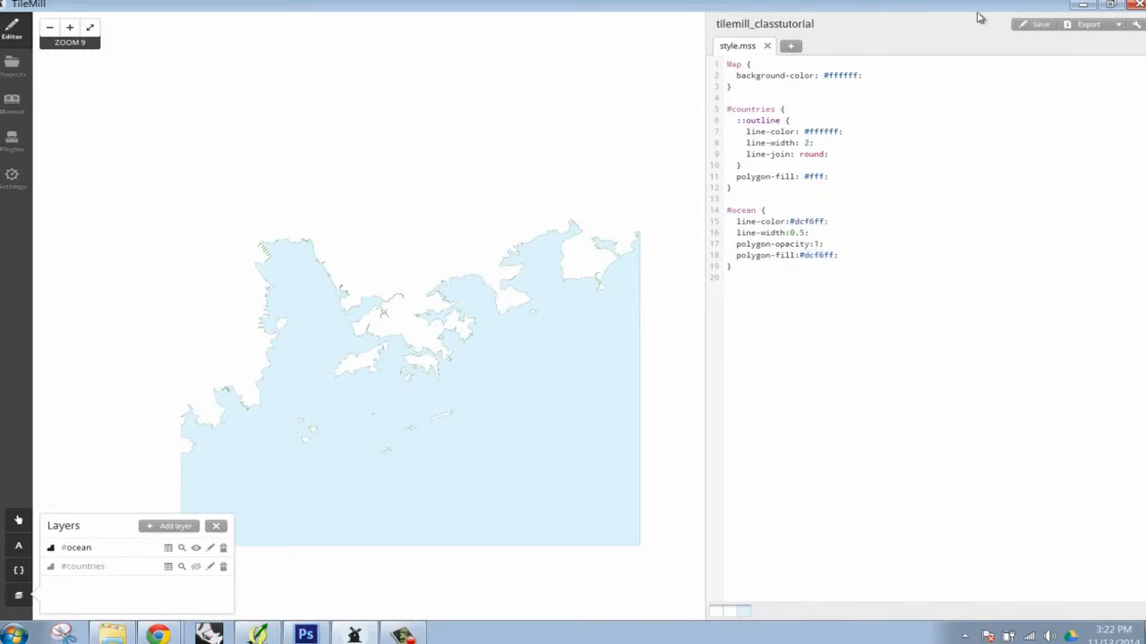
pyautogui.click(1021, 25)
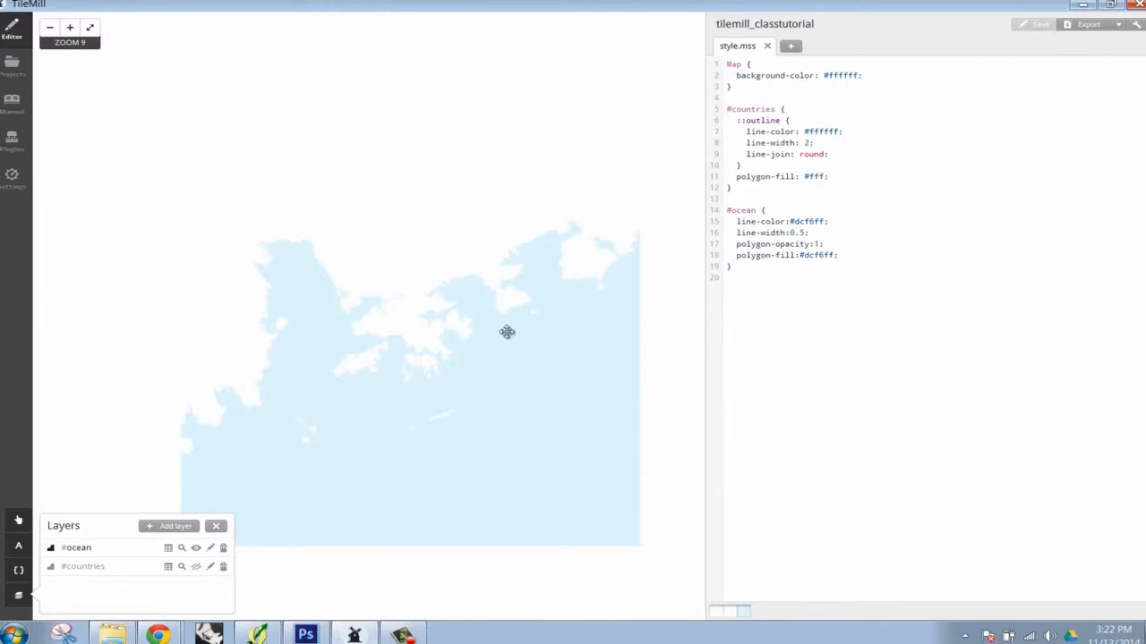
# Reduce the ocean line-width to 0.1, save the project and check the coastline around the delta
pyautogui.scroll(1, 507, 331)
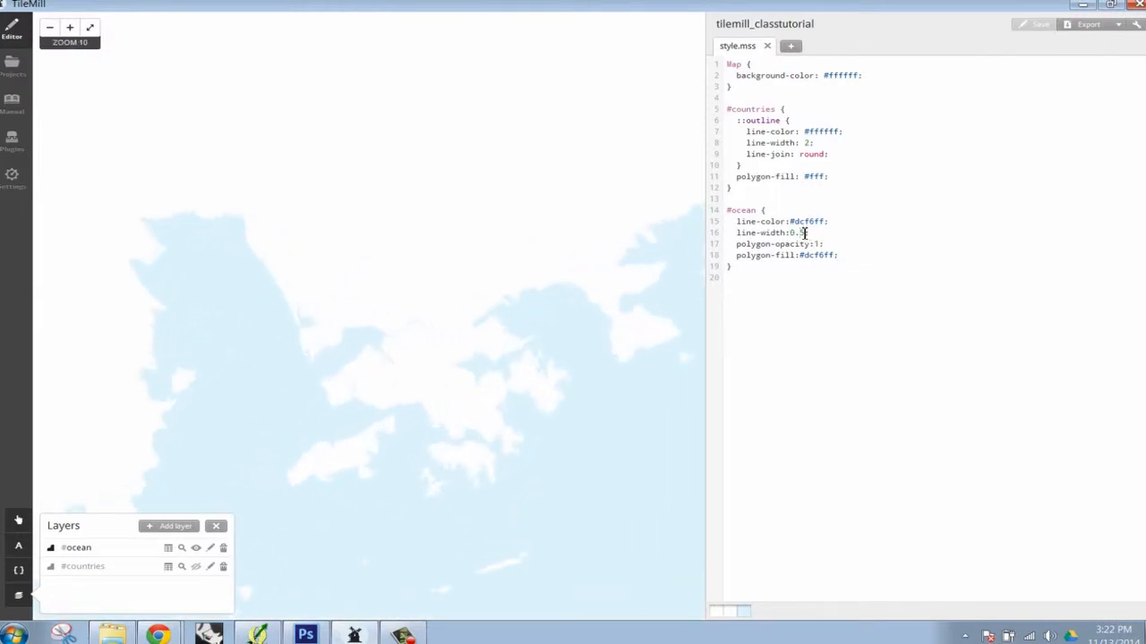
pyautogui.write('1')
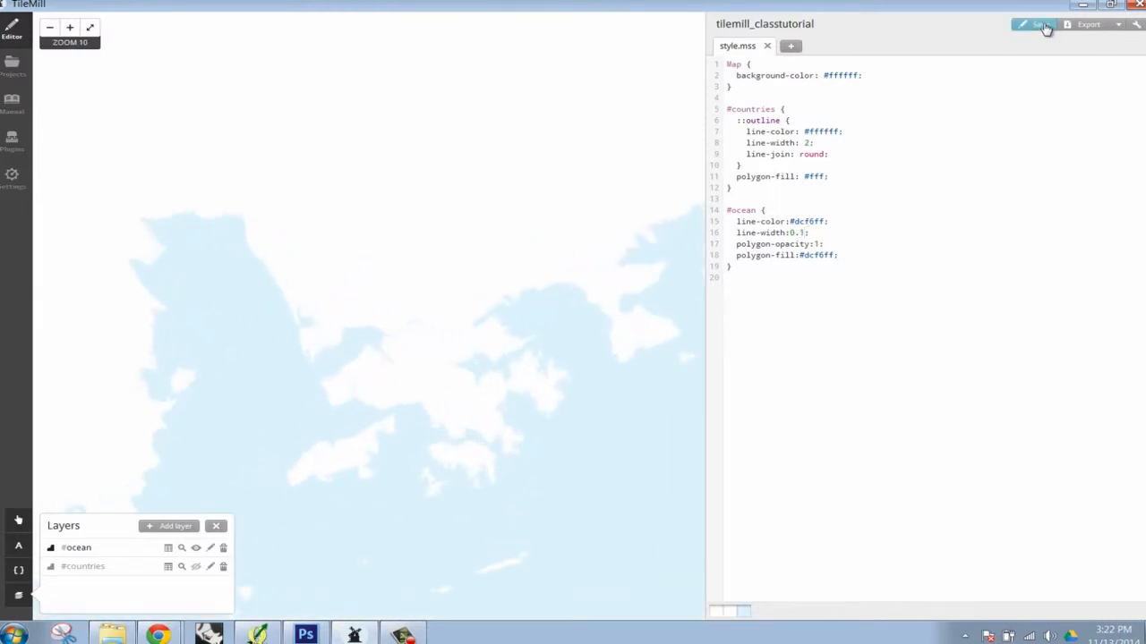
pyautogui.click(1037, 25)
pyautogui.moveTo(490, 323); pyautogui.dragTo(441, 273)
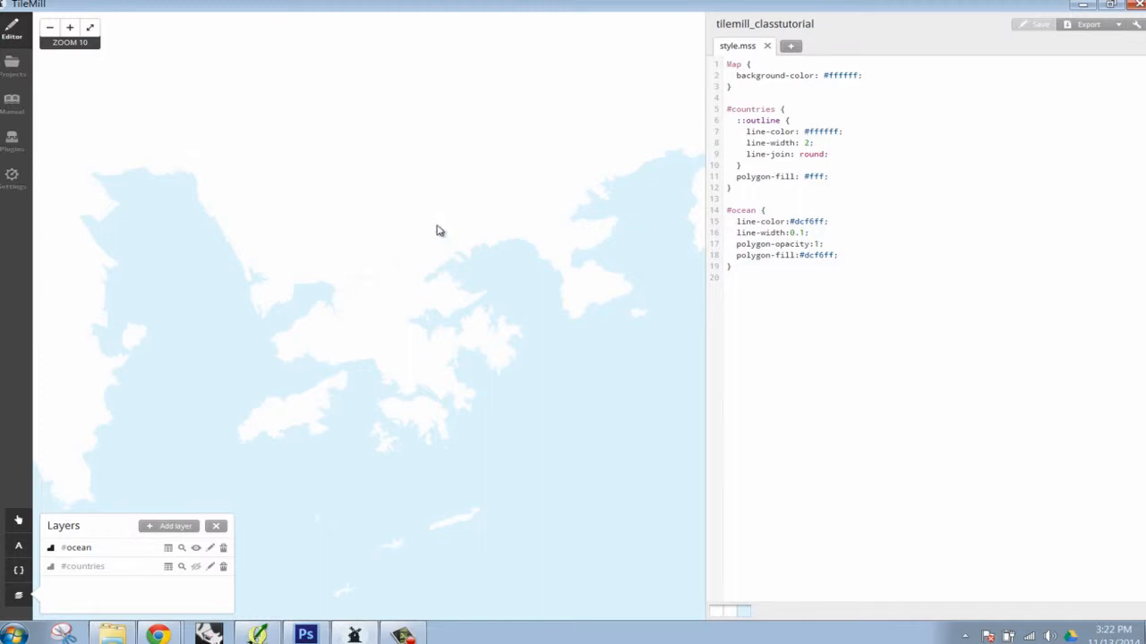
pyautogui.moveTo(438, 230); pyautogui.dragTo(491, 348)
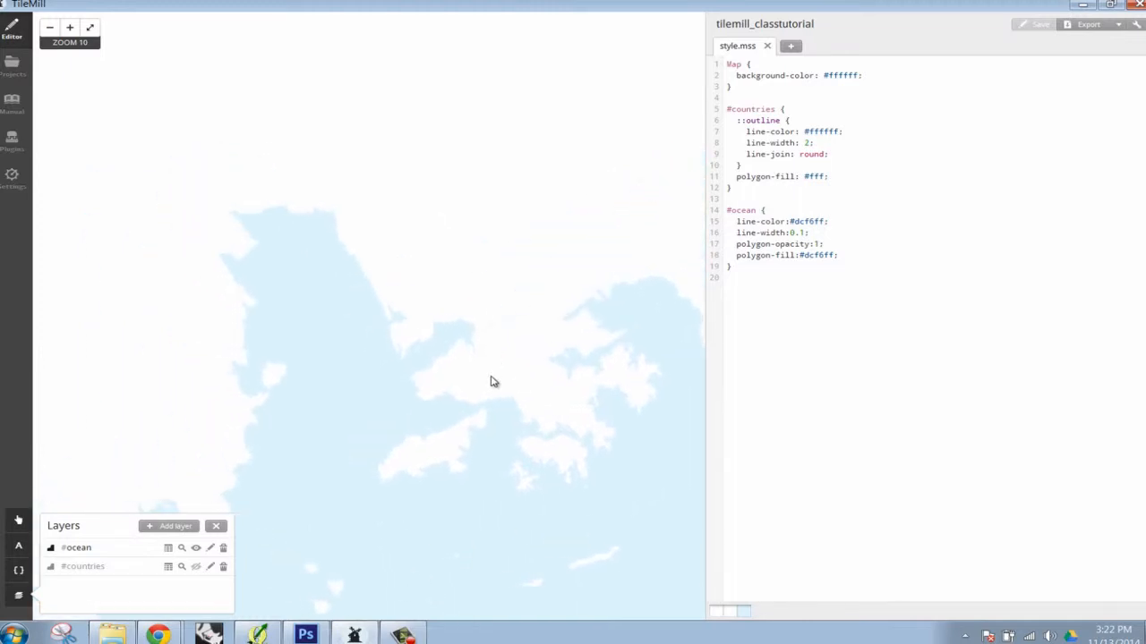
pyautogui.scroll(1, 491, 381)
# Start adding a file layer and choose ROADS.shp from Desktop, DMC_TileMill_Demo, GIS, DEMO_FILES as its datasource
pyautogui.click(172, 527)
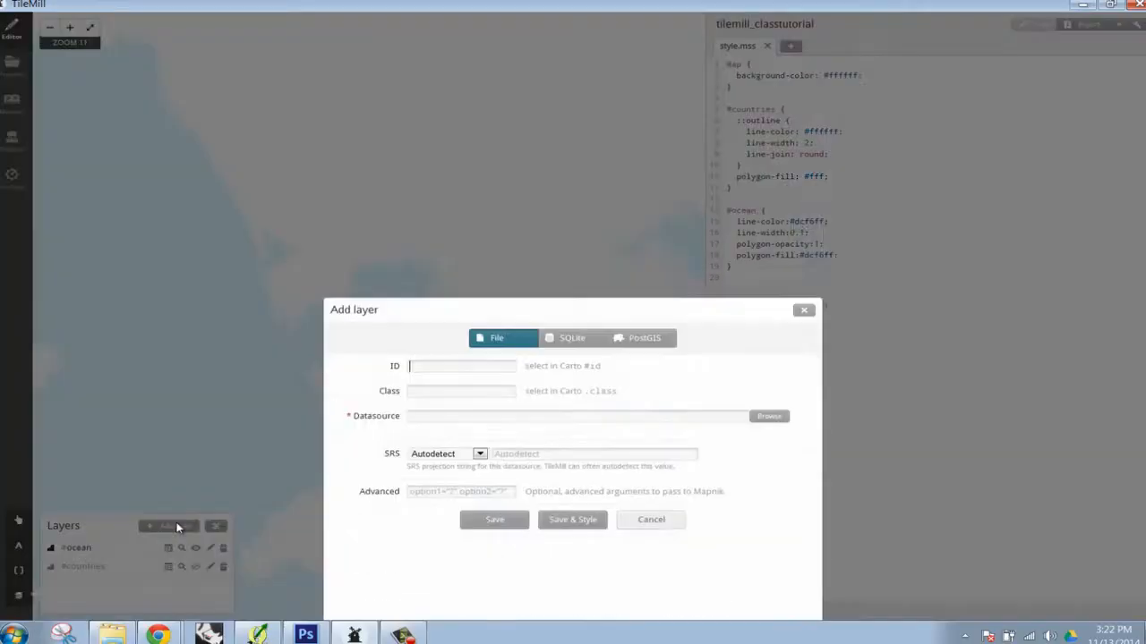
pyautogui.click(780, 196)
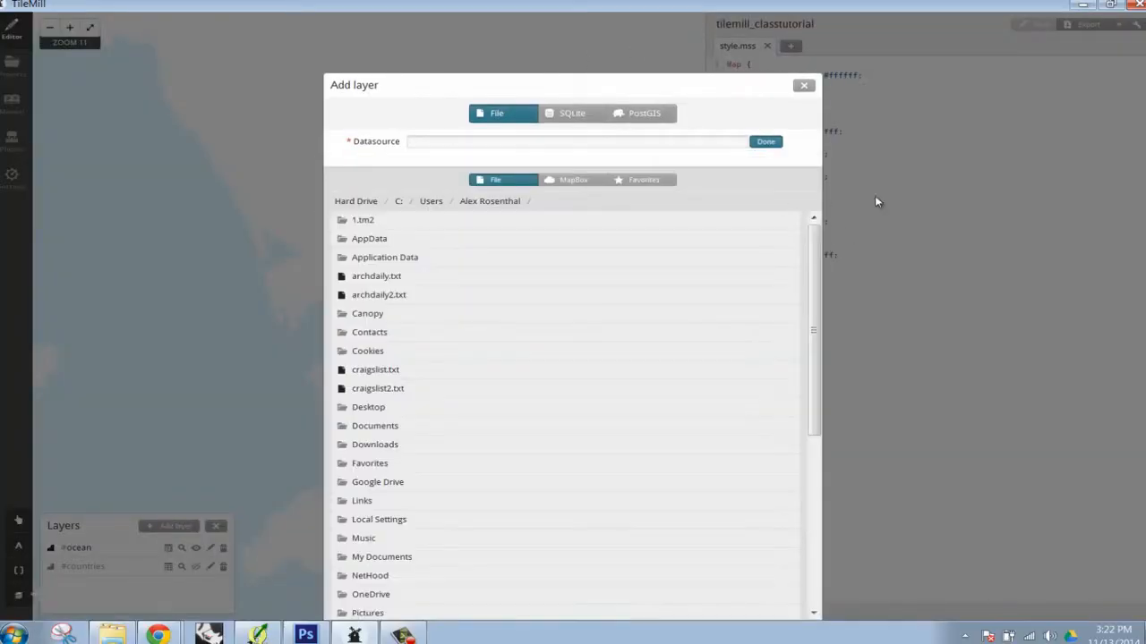
pyautogui.click(380, 408)
pyautogui.click(391, 239)
pyautogui.click(429, 224)
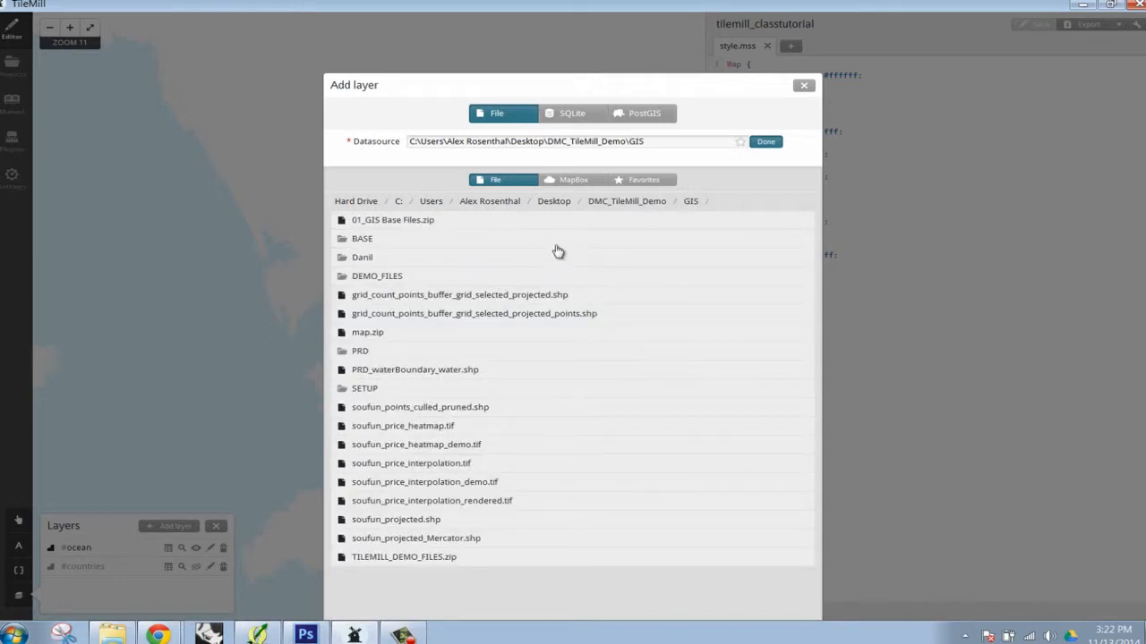
pyautogui.click(386, 273)
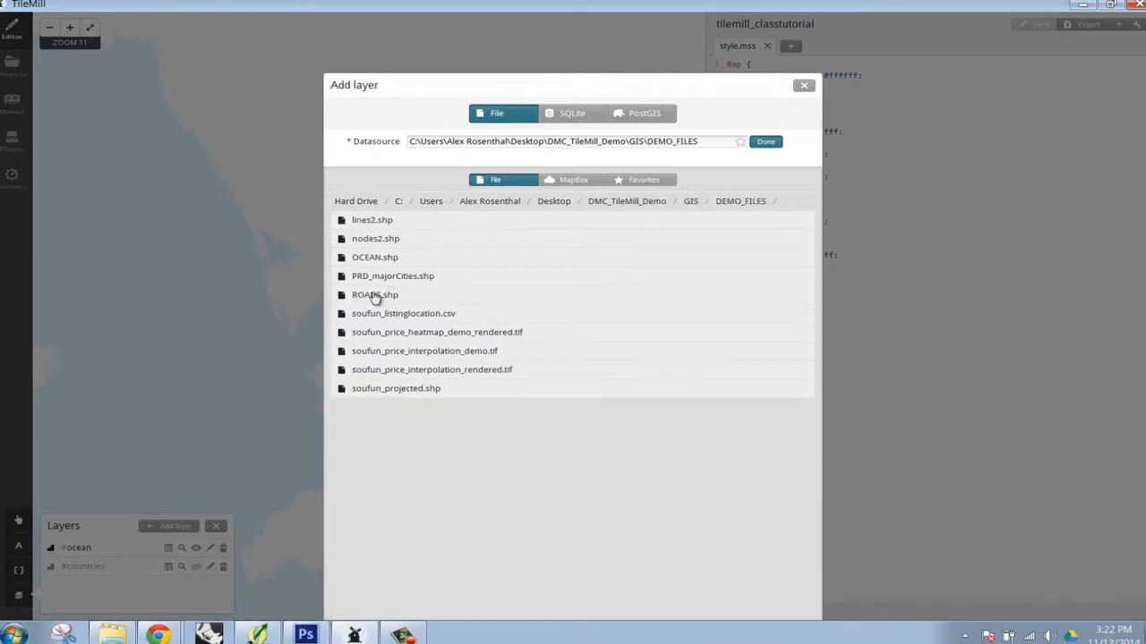
pyautogui.click(374, 295)
pyautogui.click(765, 142)
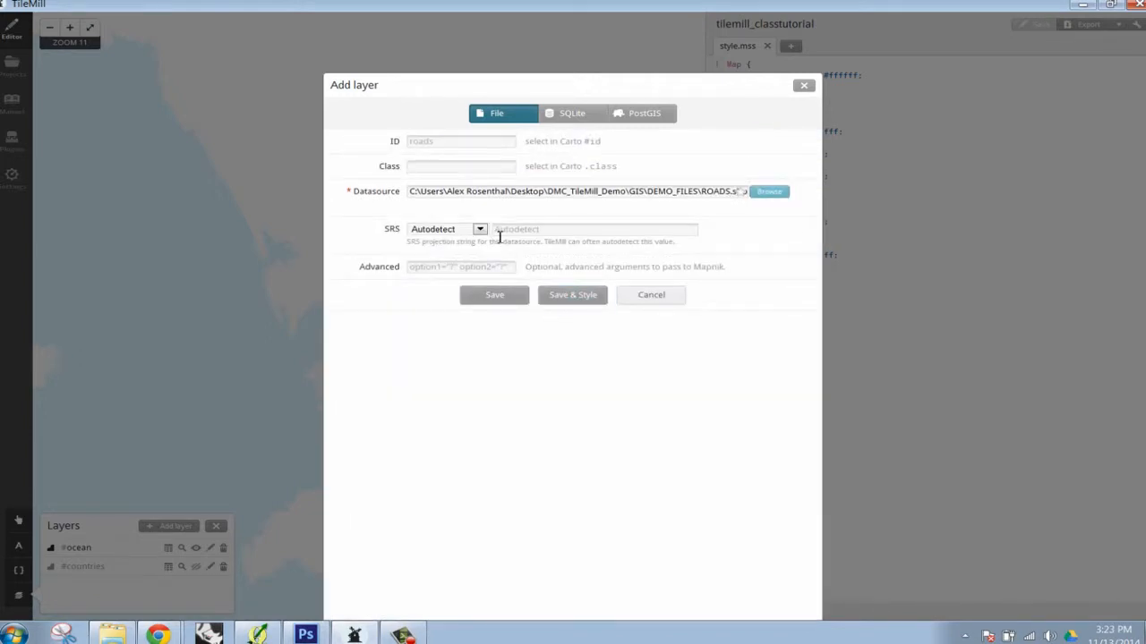
# Set the roads layer's SRS to WGS84 and save the layer with a default style
pyautogui.click(478, 230)
pyautogui.click(479, 230)
pyautogui.click(478, 230)
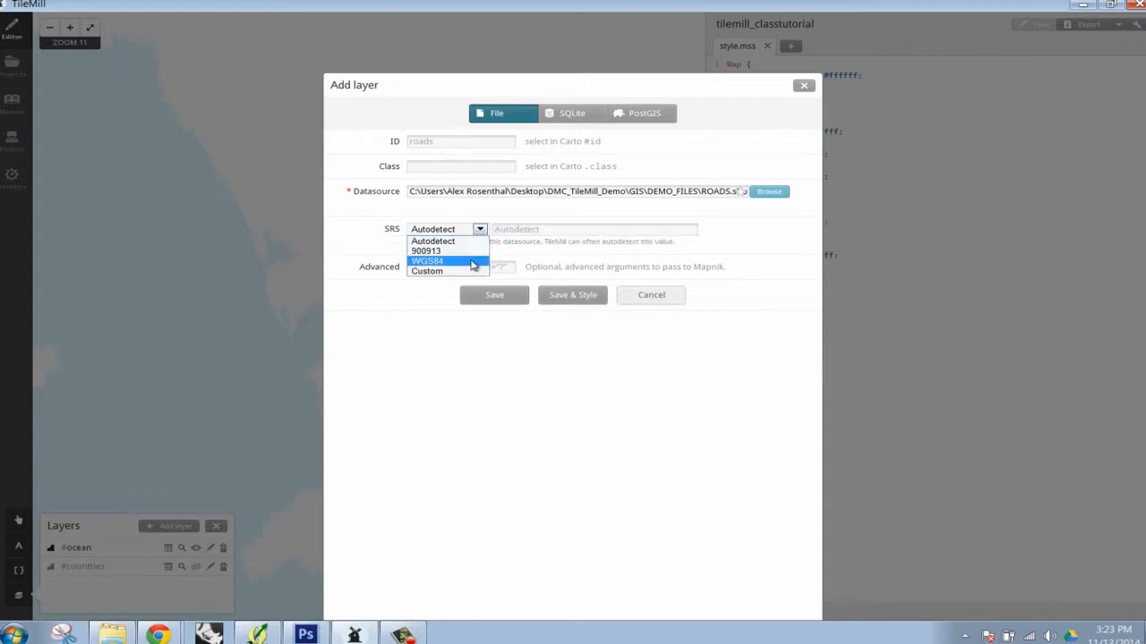
pyautogui.click(474, 261)
pyautogui.click(571, 296)
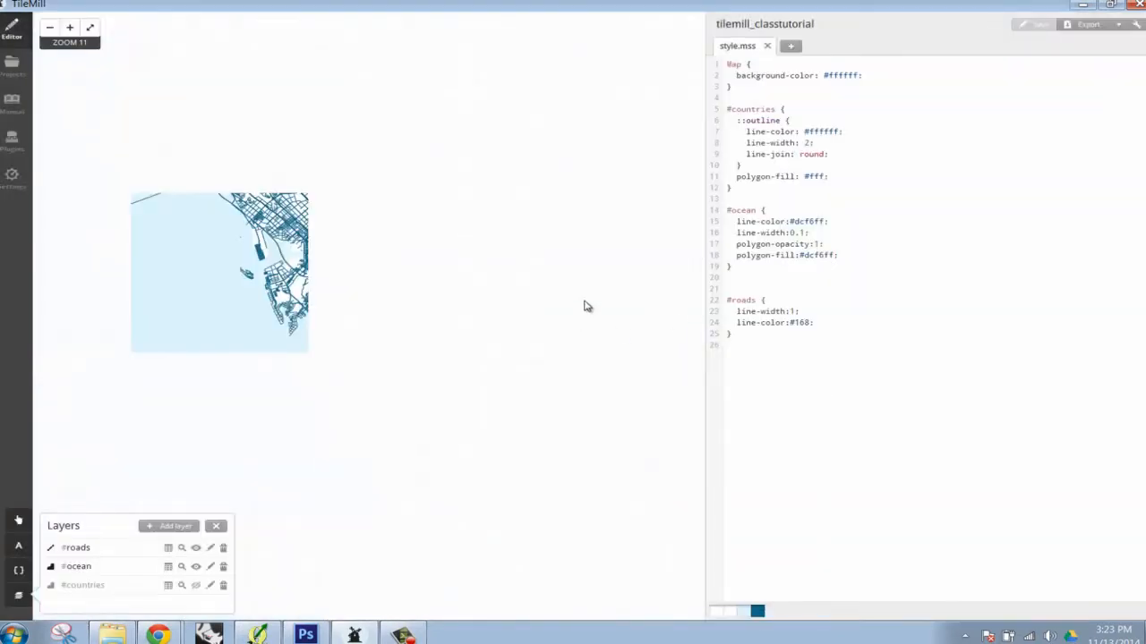
# Examine the road network across the delta at several zoom levels and review its #roads style block
pyautogui.moveTo(360, 224); pyautogui.dragTo(511, 271)
pyautogui.scroll(-2, 512, 271)
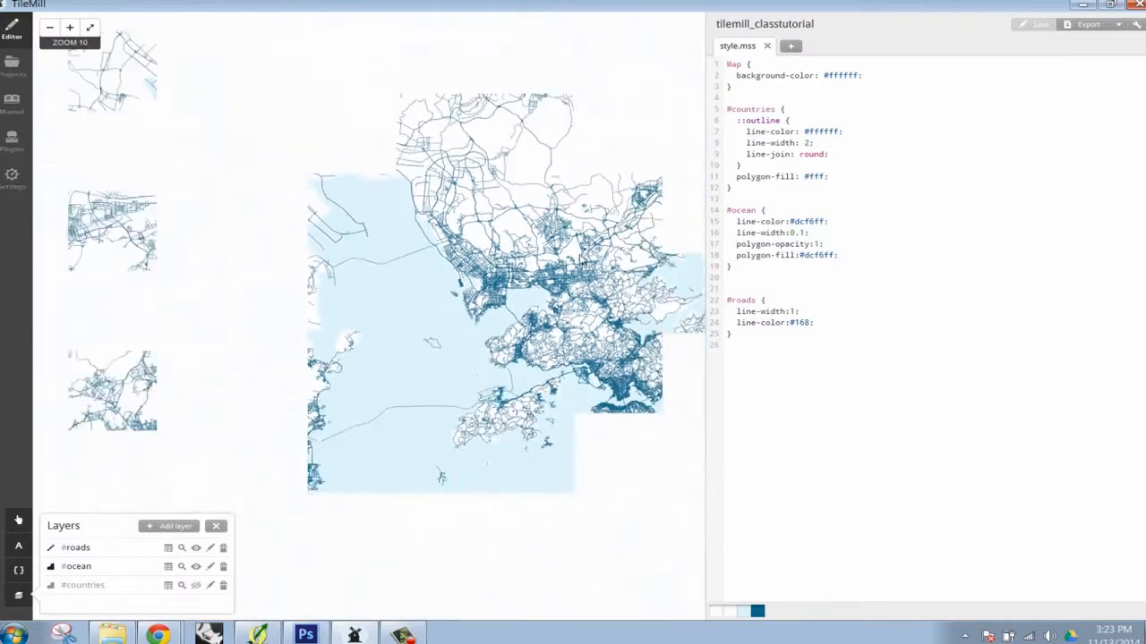
pyautogui.moveTo(604, 272); pyautogui.dragTo(455, 254)
pyautogui.scroll(2, 455, 254)
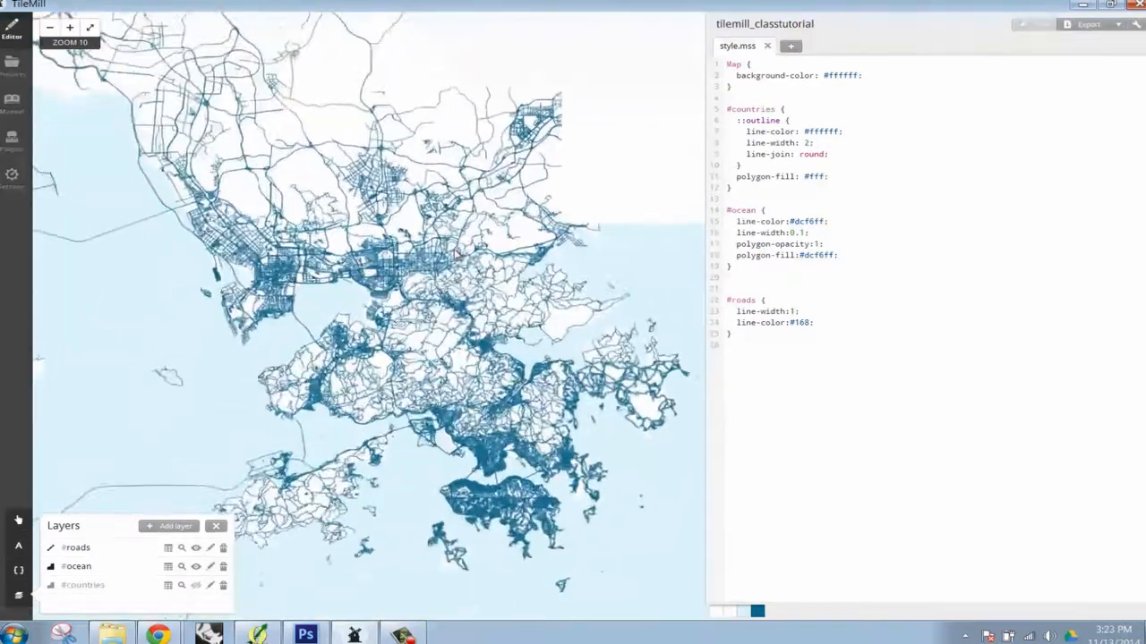
pyautogui.scroll(-2, 455, 254)
pyautogui.moveTo(296, 232); pyautogui.dragTo(481, 276)
pyautogui.scroll(-2, 425, 268)
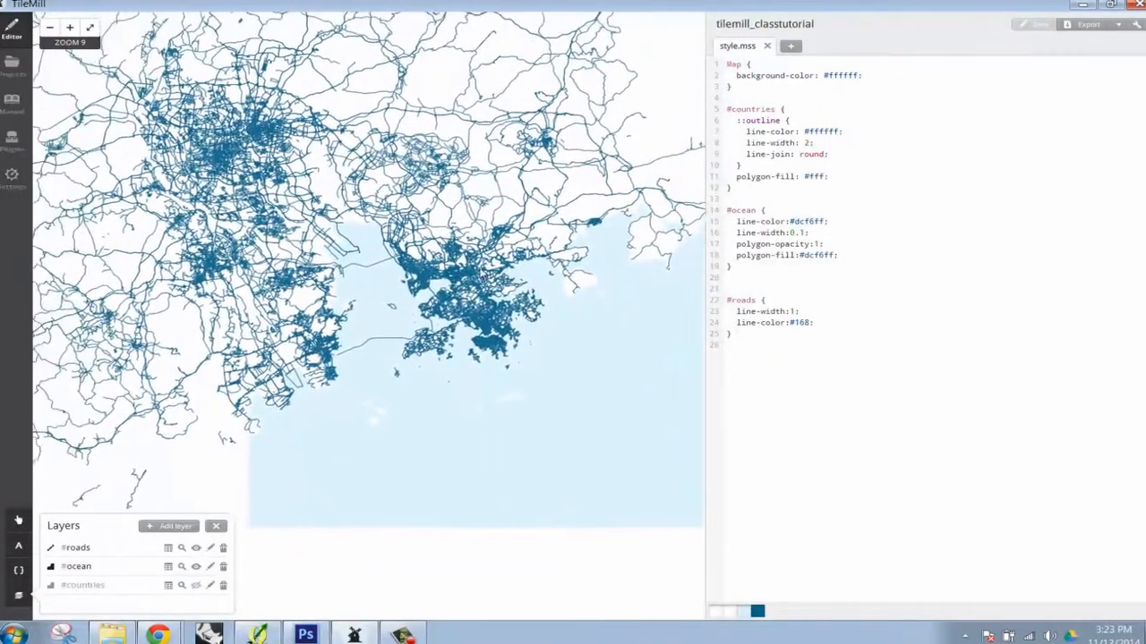
pyautogui.scroll(2, 480, 274)
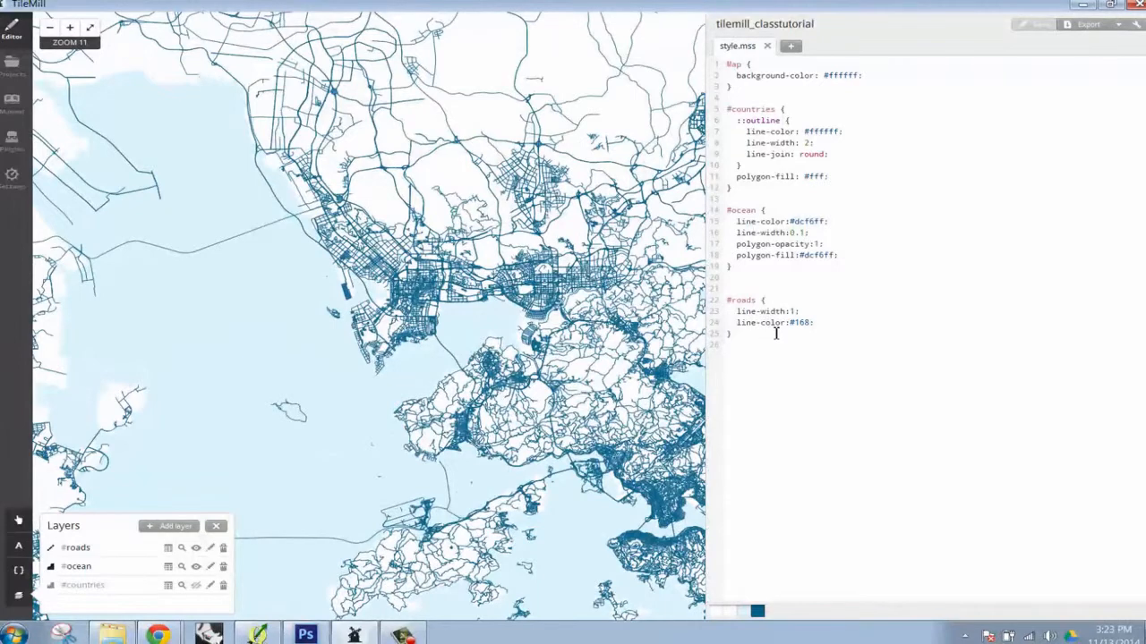
pyautogui.moveTo(765, 337); pyautogui.dragTo(721, 306)
pyautogui.moveTo(550, 329); pyautogui.dragTo(460, 292)
pyautogui.click(979, 263)
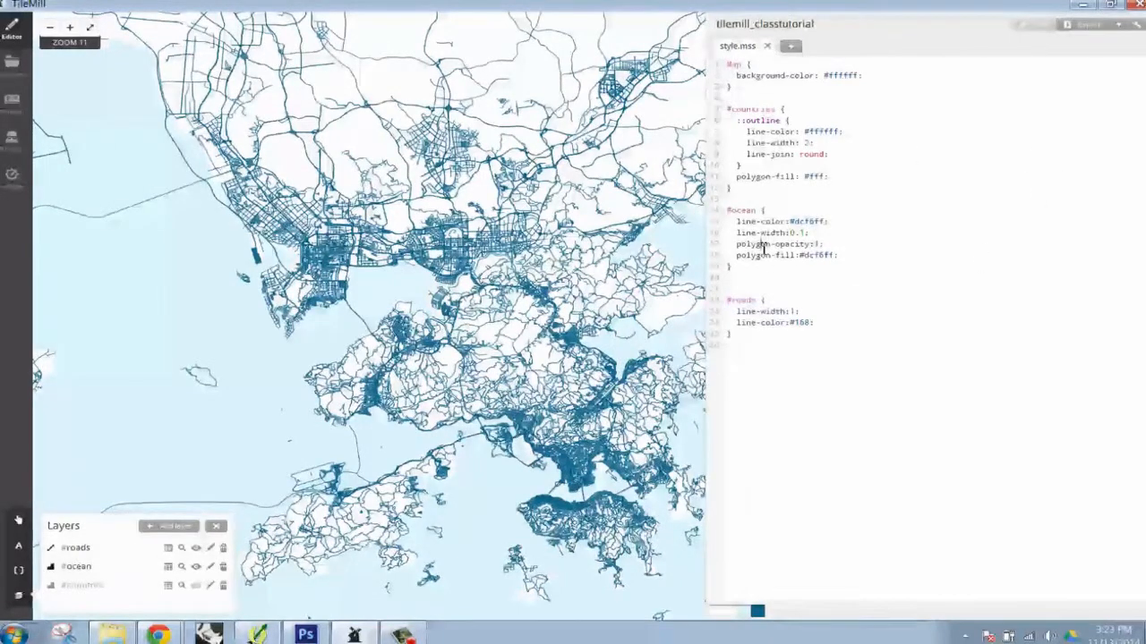
# Add a new Carto stylesheet named Road to the project
pyautogui.moveTo(797, 331); pyautogui.dragTo(744, 298)
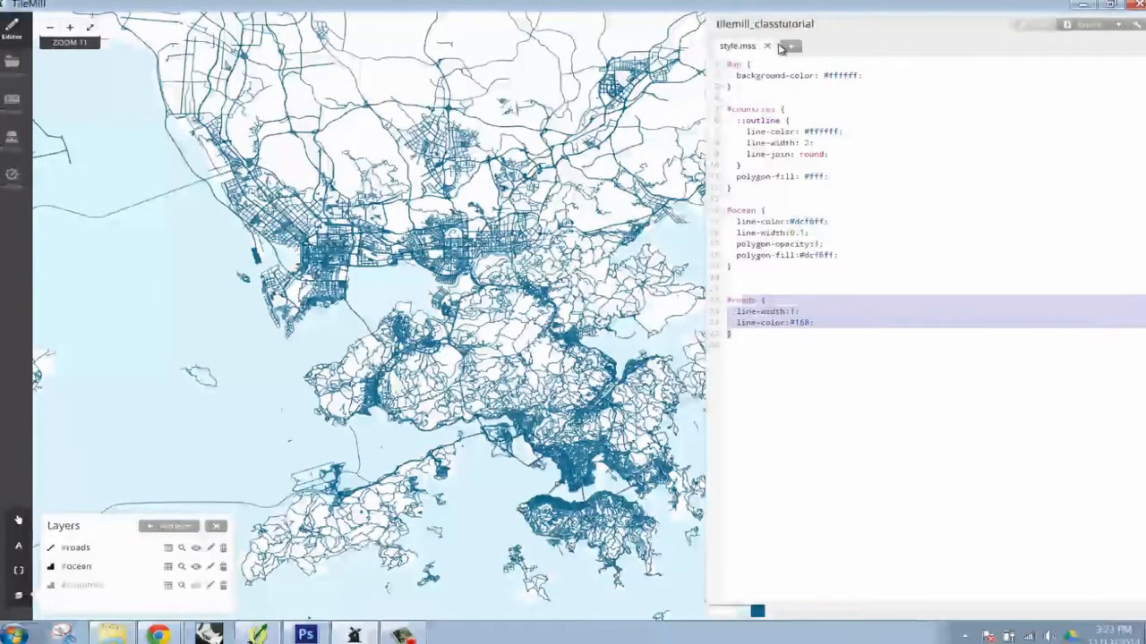
pyautogui.click(791, 48)
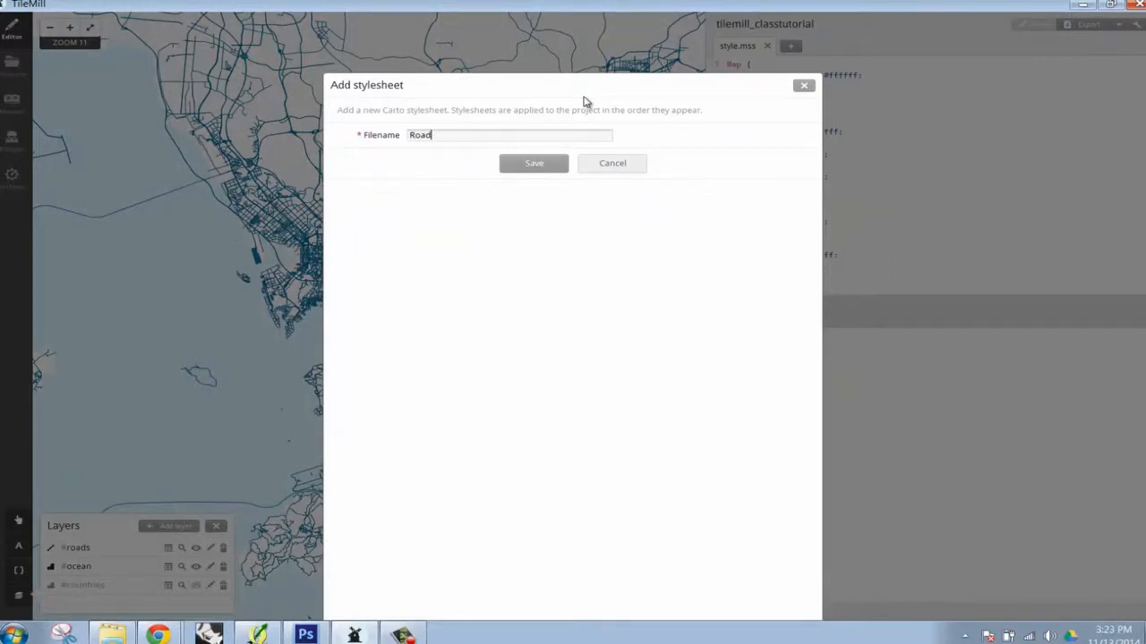
pyautogui.click(542, 164)
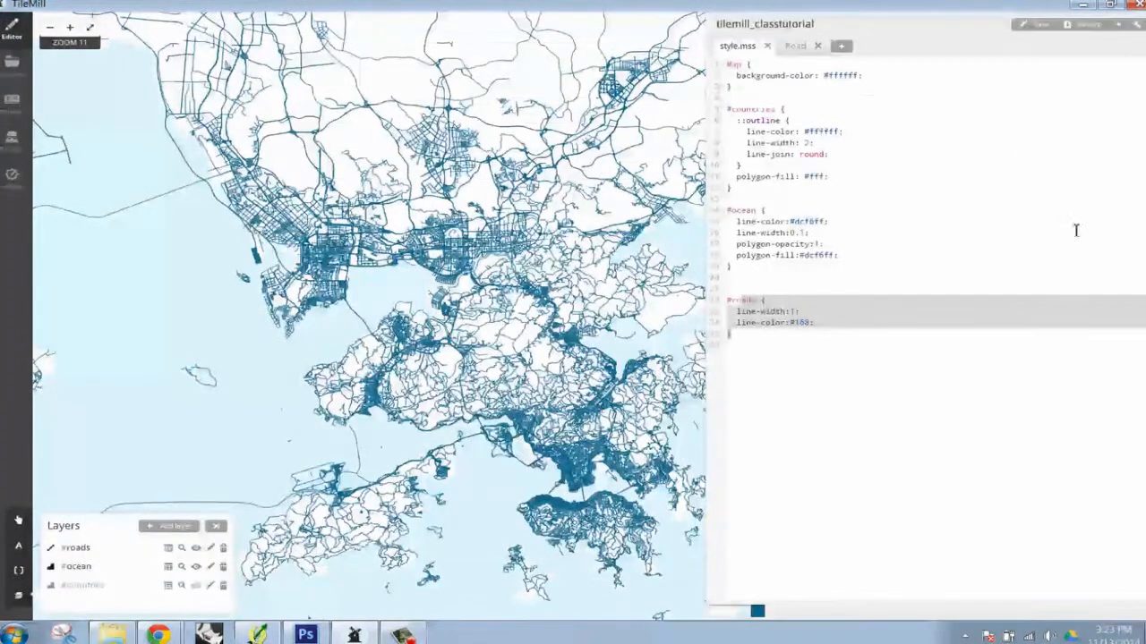
# Move the #roads style block from style.mss into the Road stylesheet and save the project
pyautogui.moveTo(794, 337); pyautogui.dragTo(725, 307)
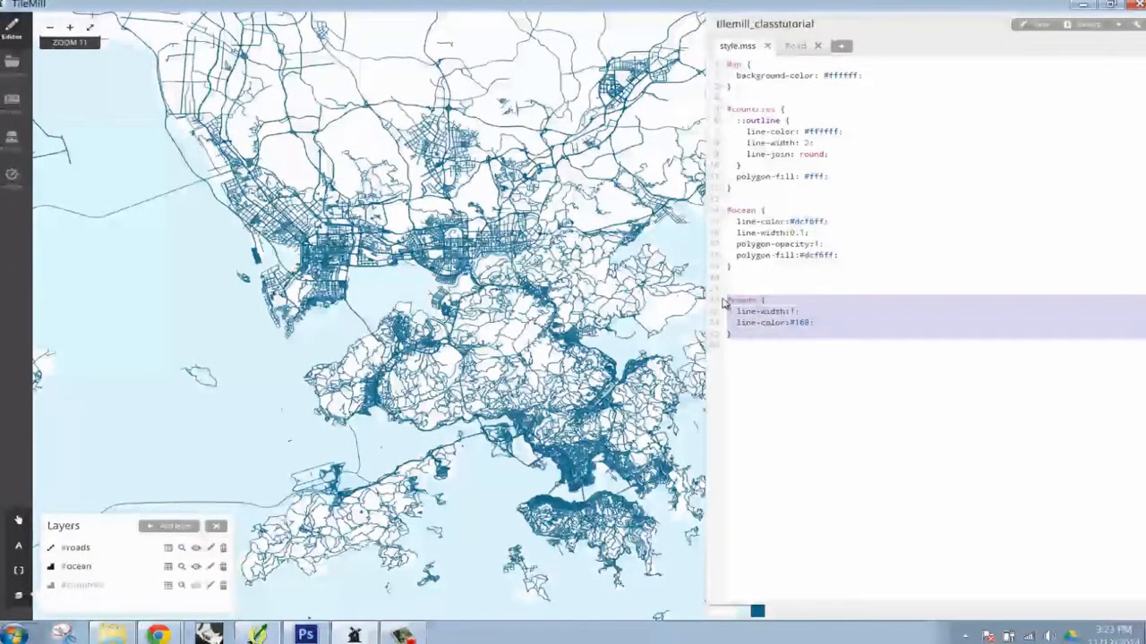
pyautogui.hotkey('ctrl', 'x')
pyautogui.click(794, 46)
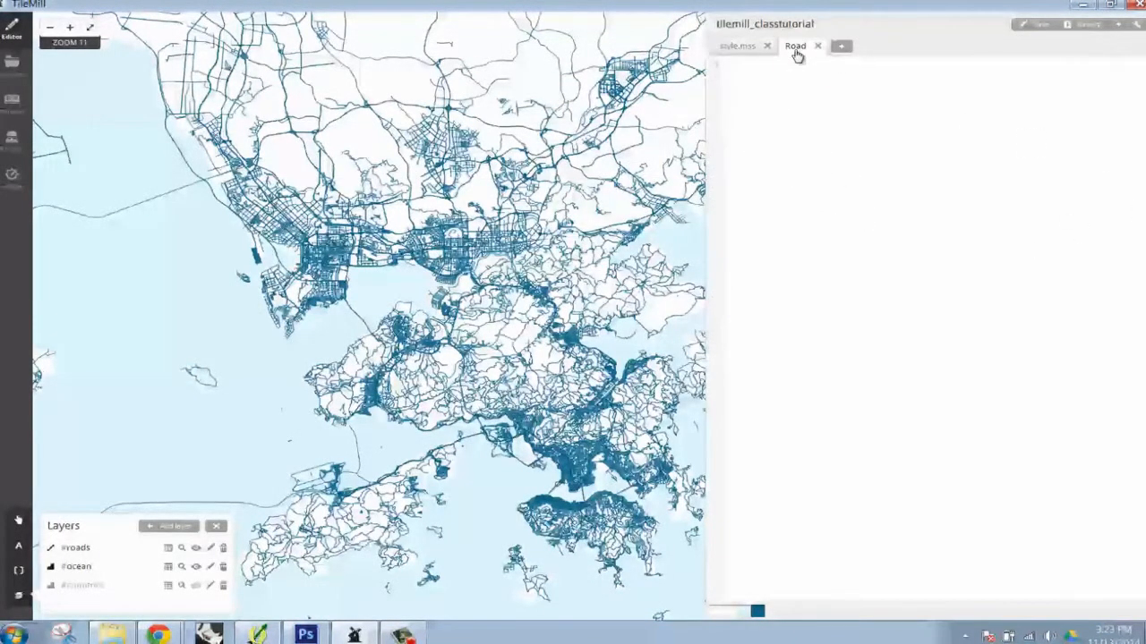
pyautogui.hotkey('ctrl', 'v')
pyautogui.click(1031, 24)
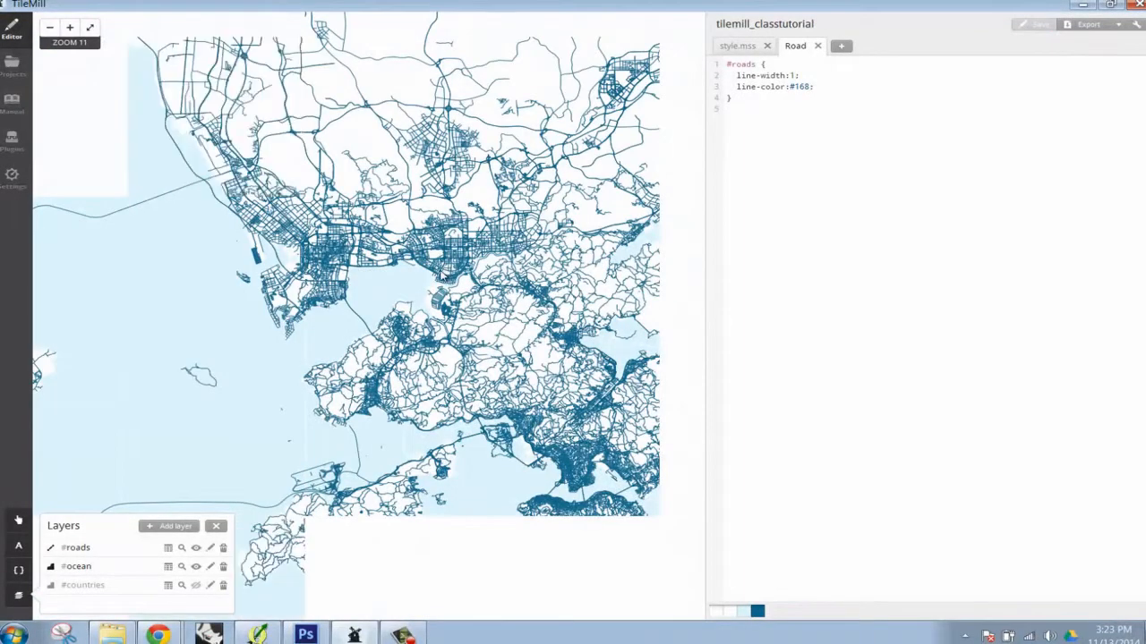
# Set the #roads line-width to .5 in the Road stylesheet and save the project
pyautogui.moveTo(441, 275); pyautogui.dragTo(399, 281)
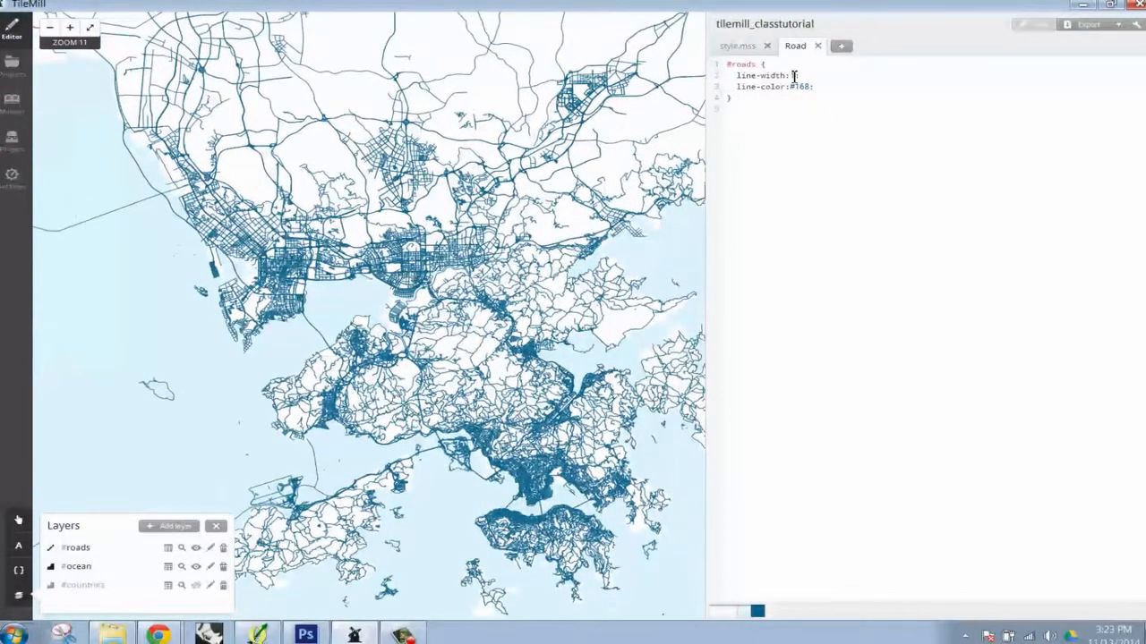
pyautogui.write('.5')
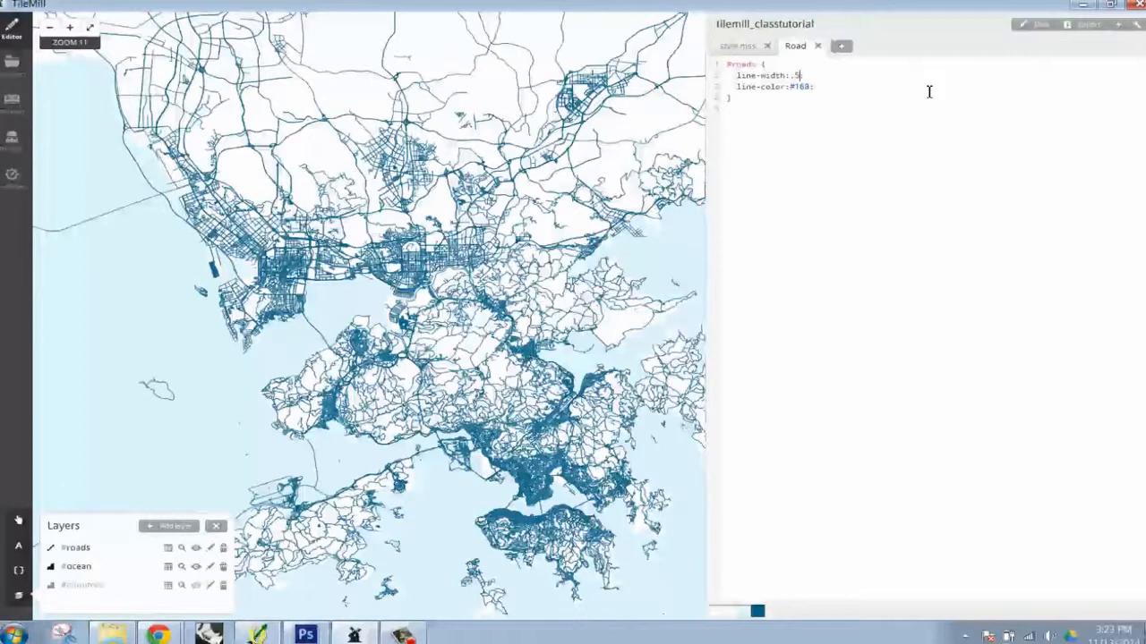
pyautogui.click(1034, 25)
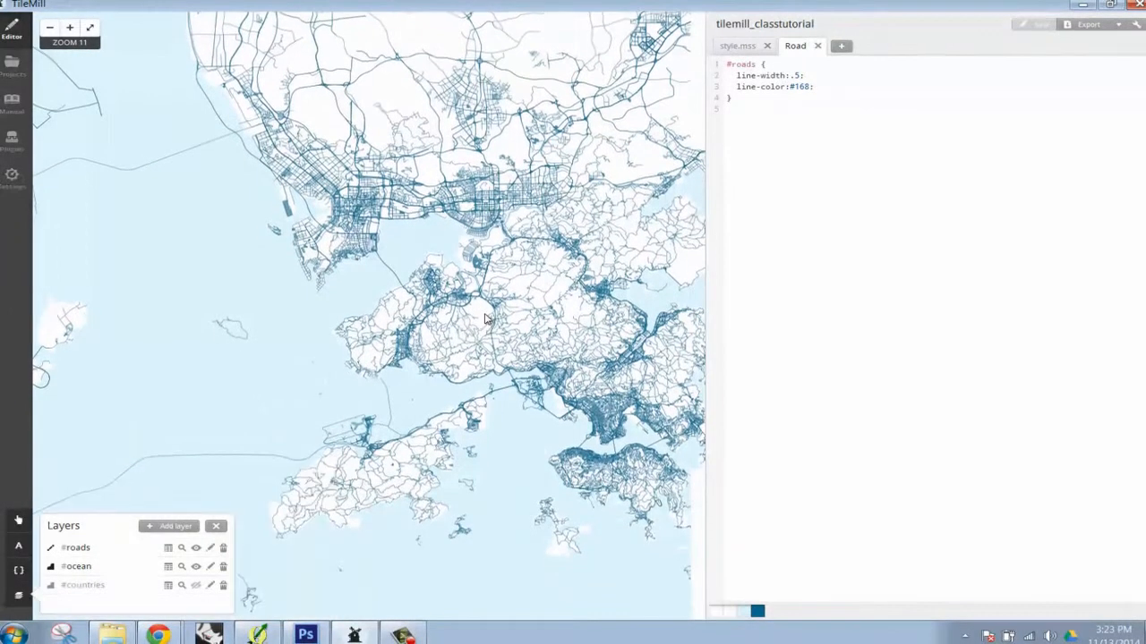
pyautogui.scroll(1, 519, 298)
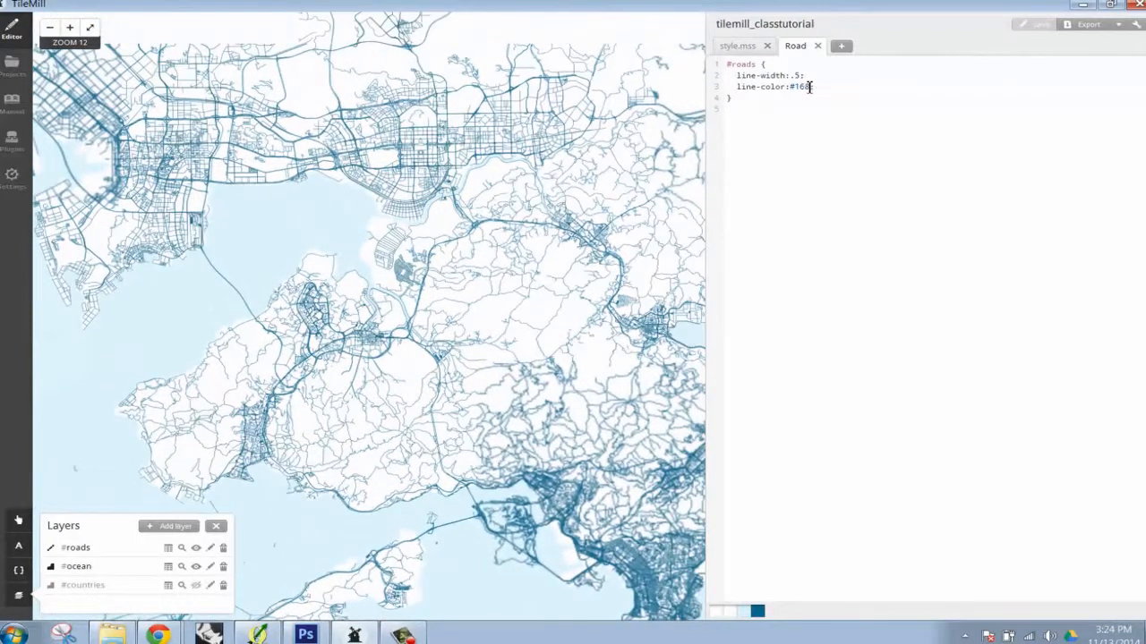
# Set the #roads line-color to #000000 and save the project
pyautogui.doubleClick(798, 86)
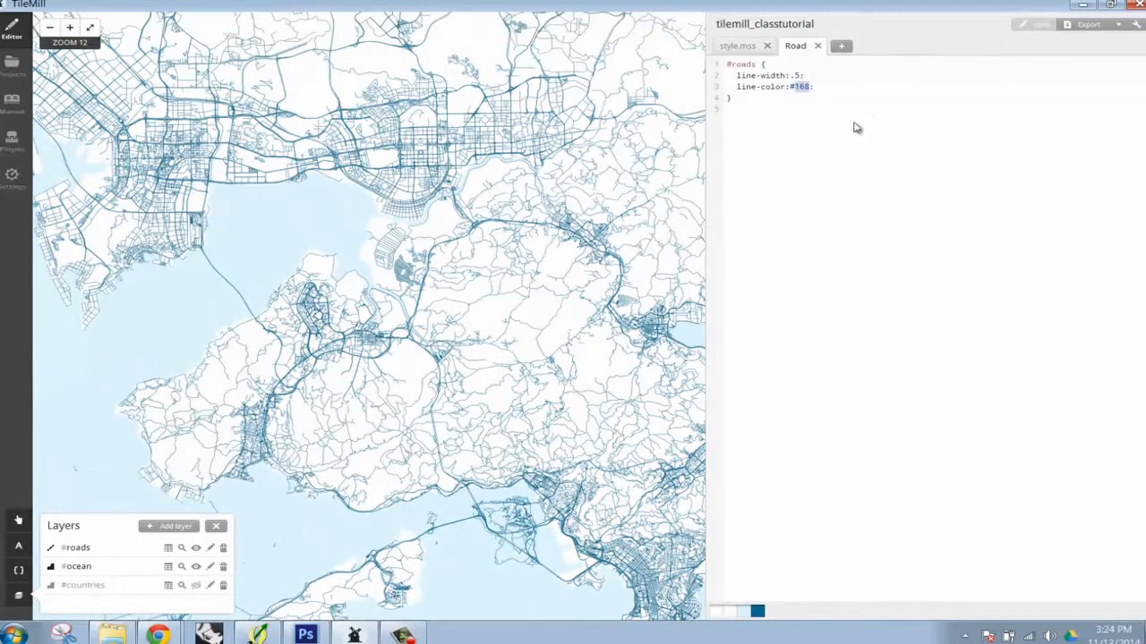
pyautogui.write('000000')
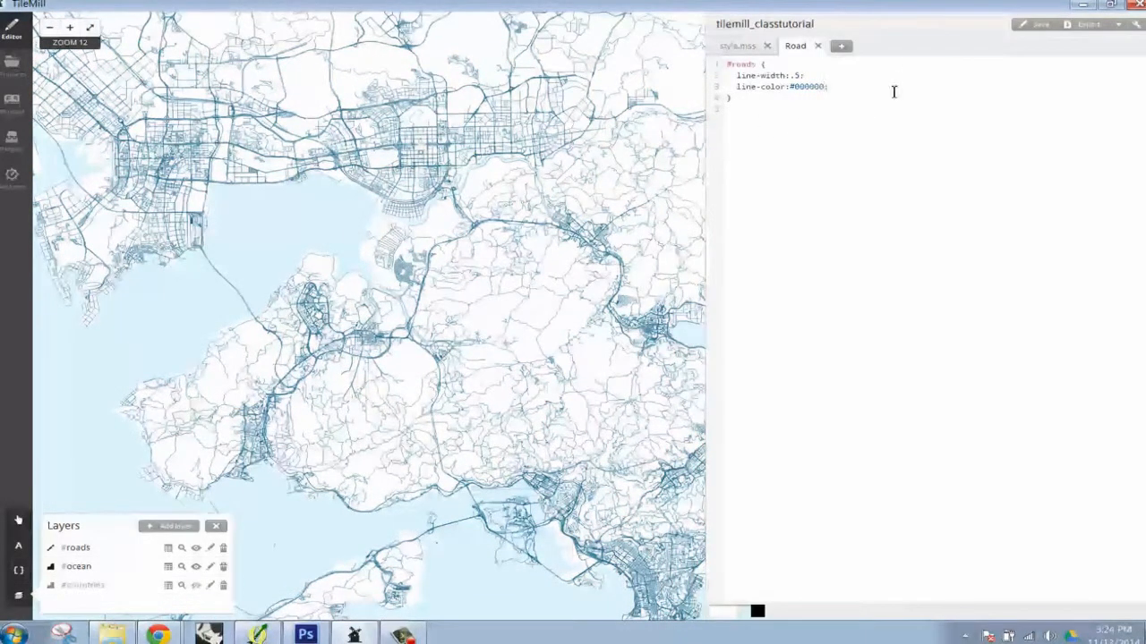
pyautogui.click(1031, 27)
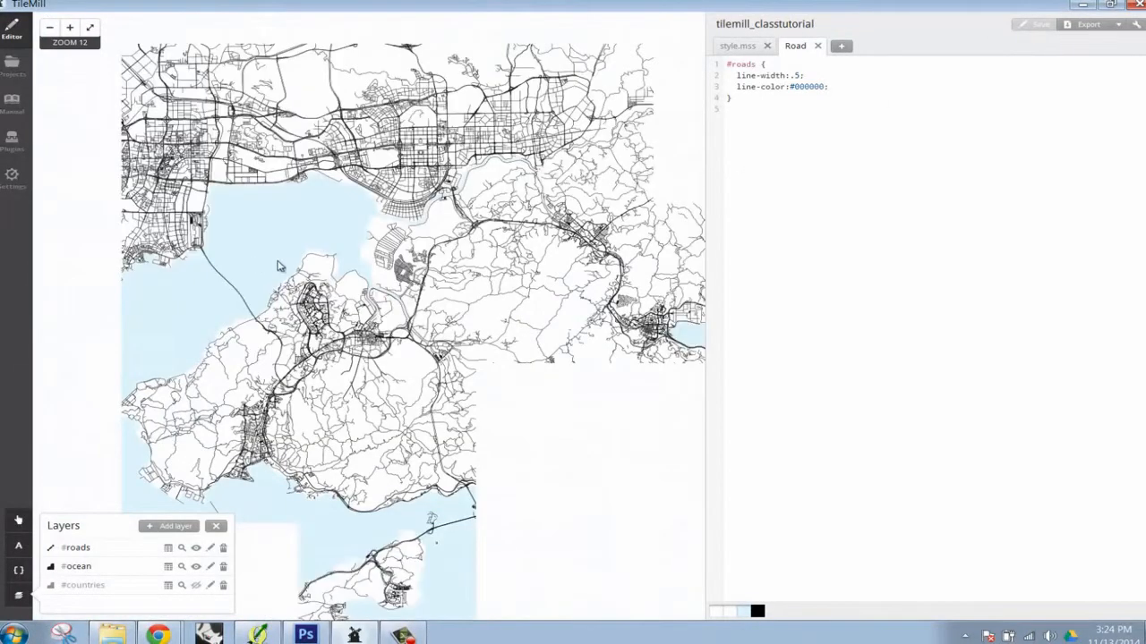
pyautogui.scroll(-2, 480, 220)
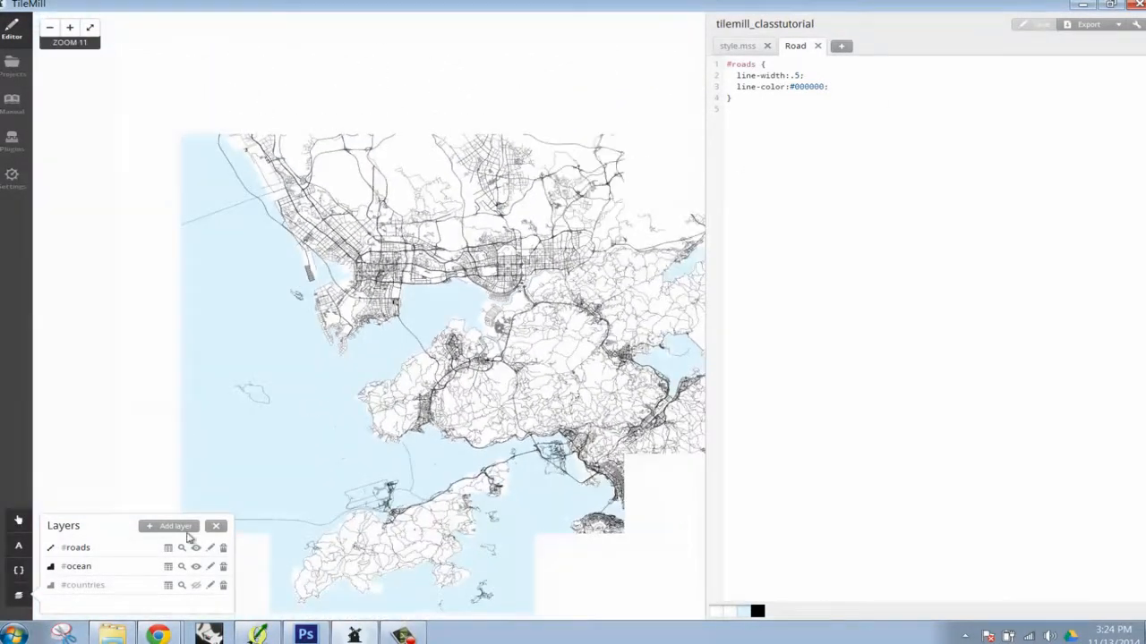
pyautogui.moveTo(591, 273); pyautogui.dragTo(504, 269)
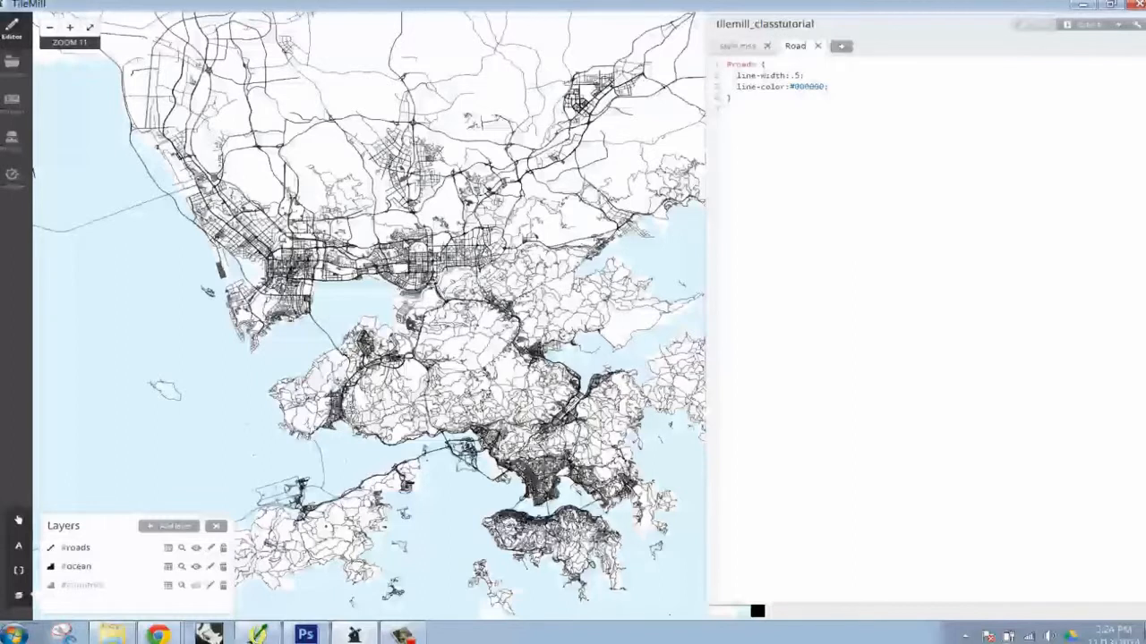
# Examine the roads layer's feature table for the road classes in its type column
pyautogui.click(168, 548)
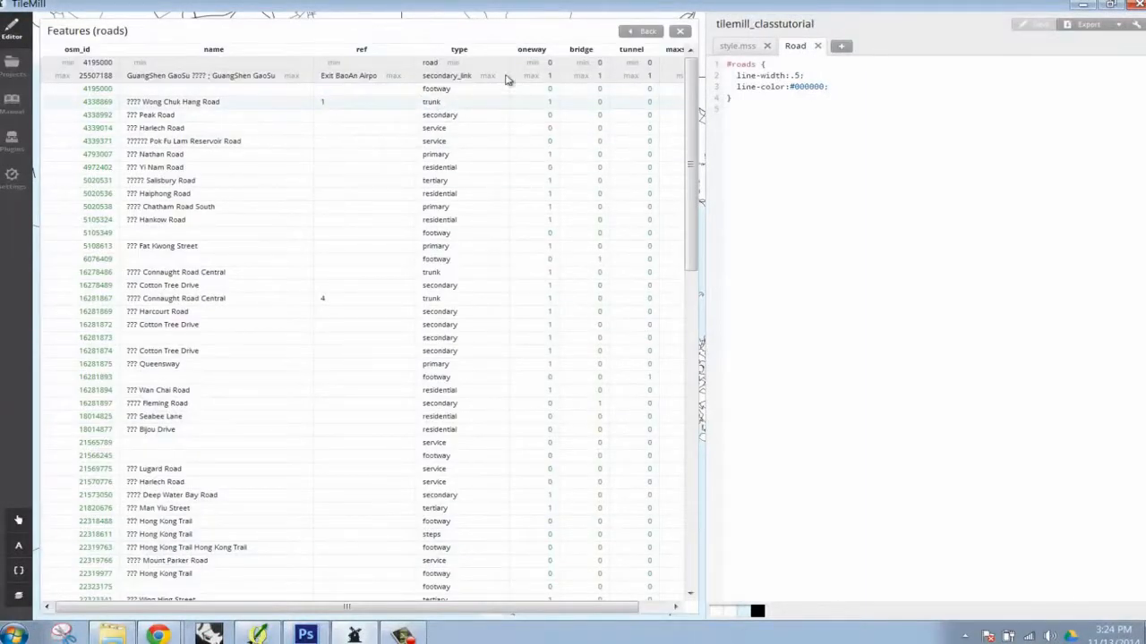
pyautogui.moveTo(691, 109); pyautogui.dragTo(689, 436)
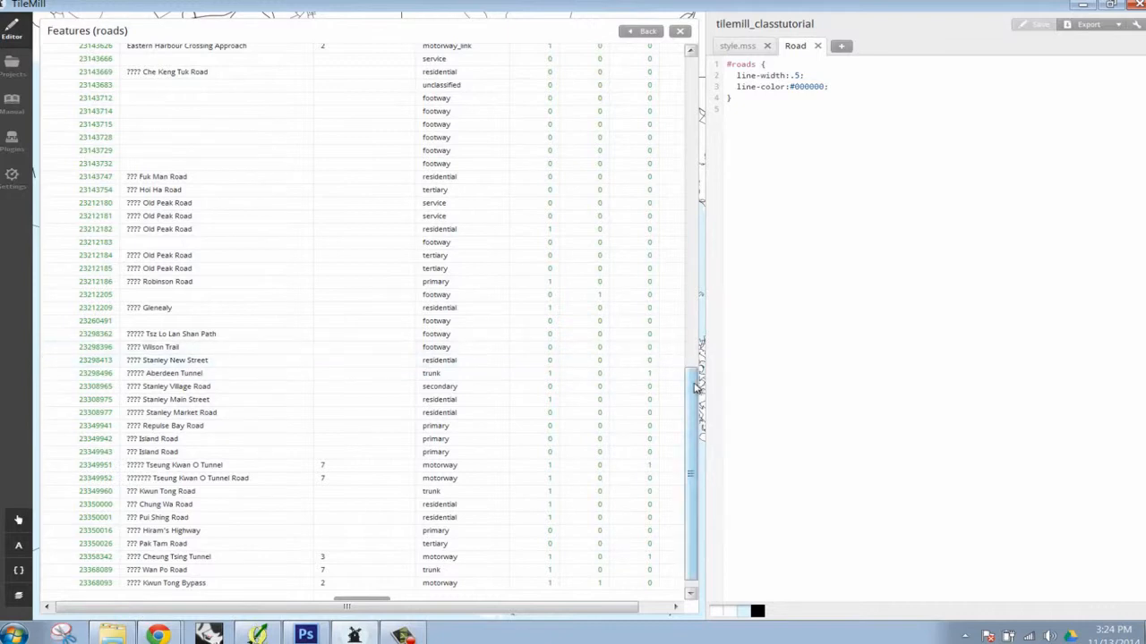
pyautogui.moveTo(689, 390); pyautogui.dragTo(698, 307)
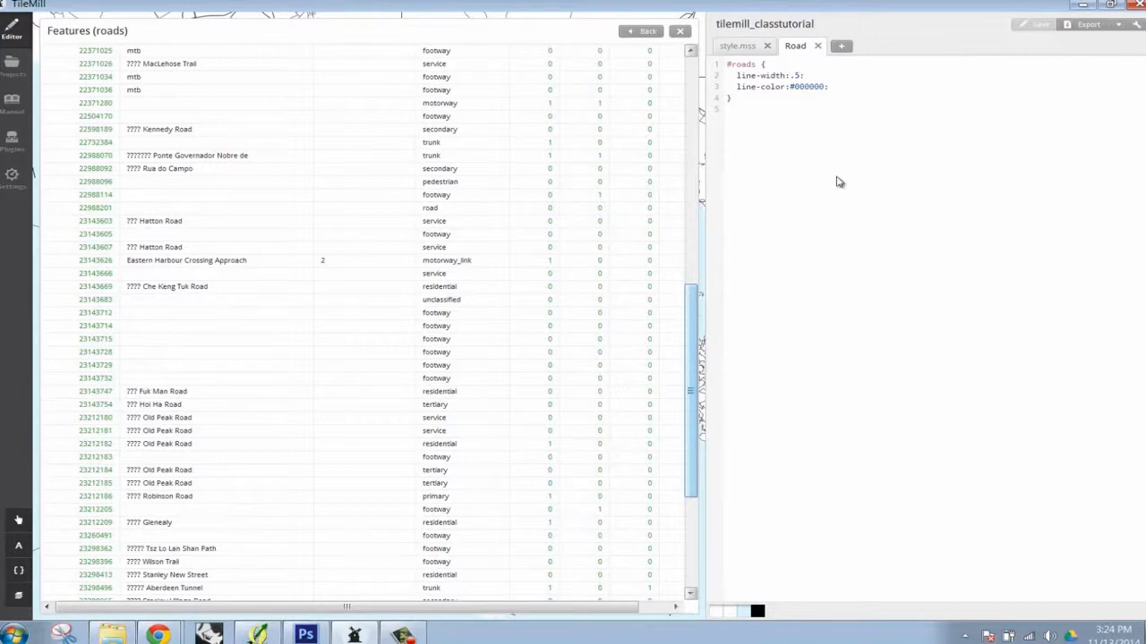
pyautogui.click(681, 33)
# Set the #roads line-width to .1 and save the project
pyautogui.scroll(1, 448, 349)
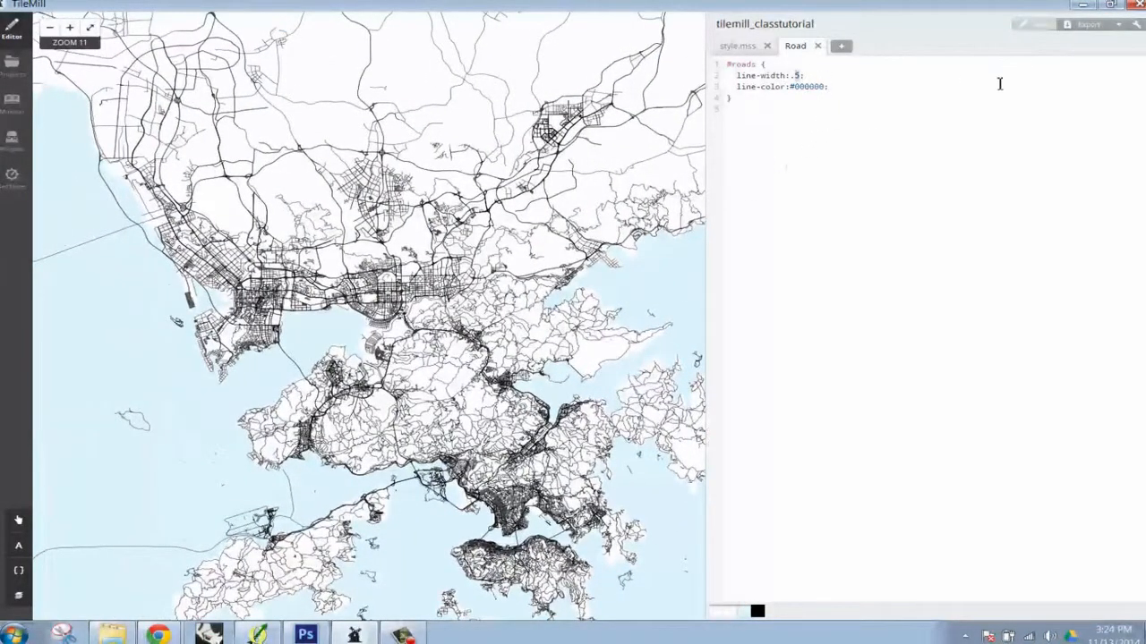
pyautogui.write('1')
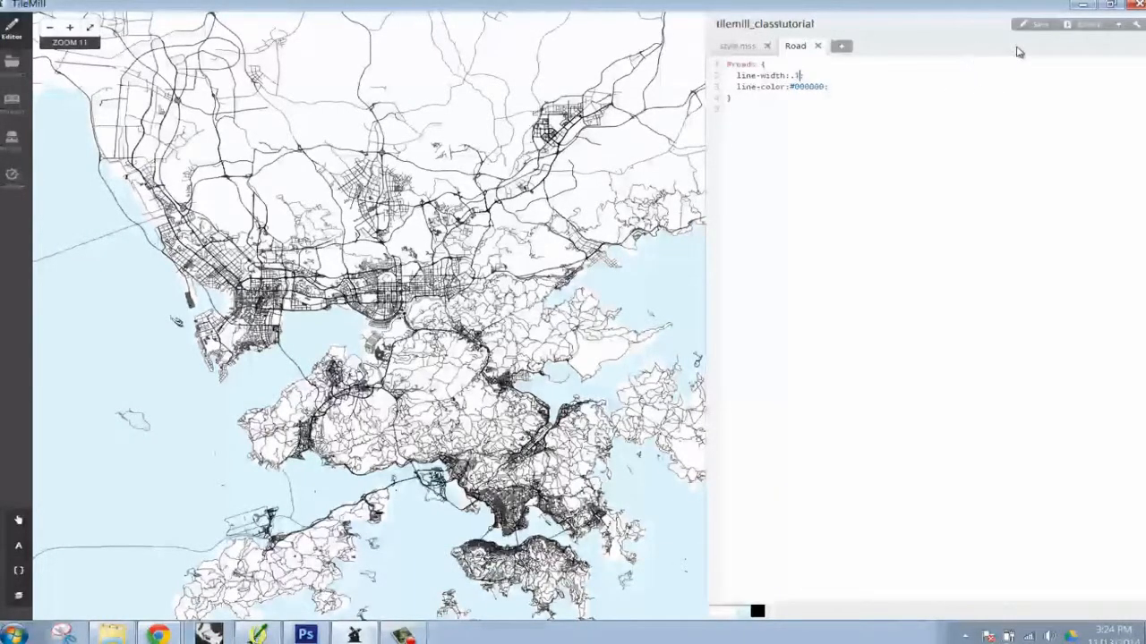
pyautogui.click(1028, 25)
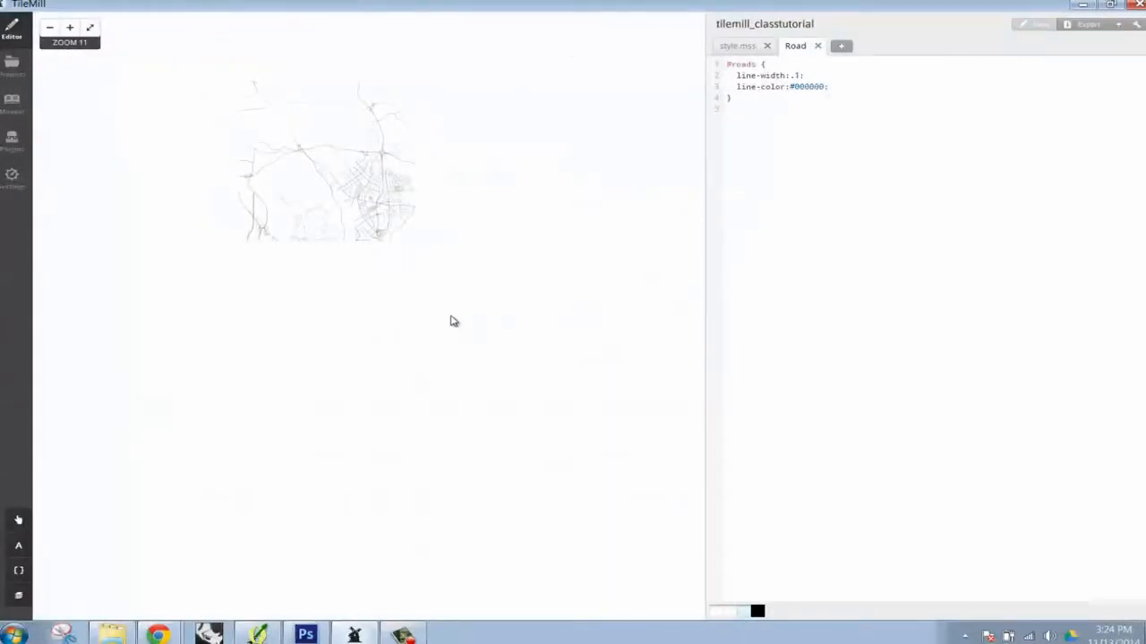
# Examine how the thin black roads render around the bay and delta at several zoom levels
pyautogui.moveTo(466, 402); pyautogui.dragTo(486, 310)
pyautogui.scroll(-3, 512, 337)
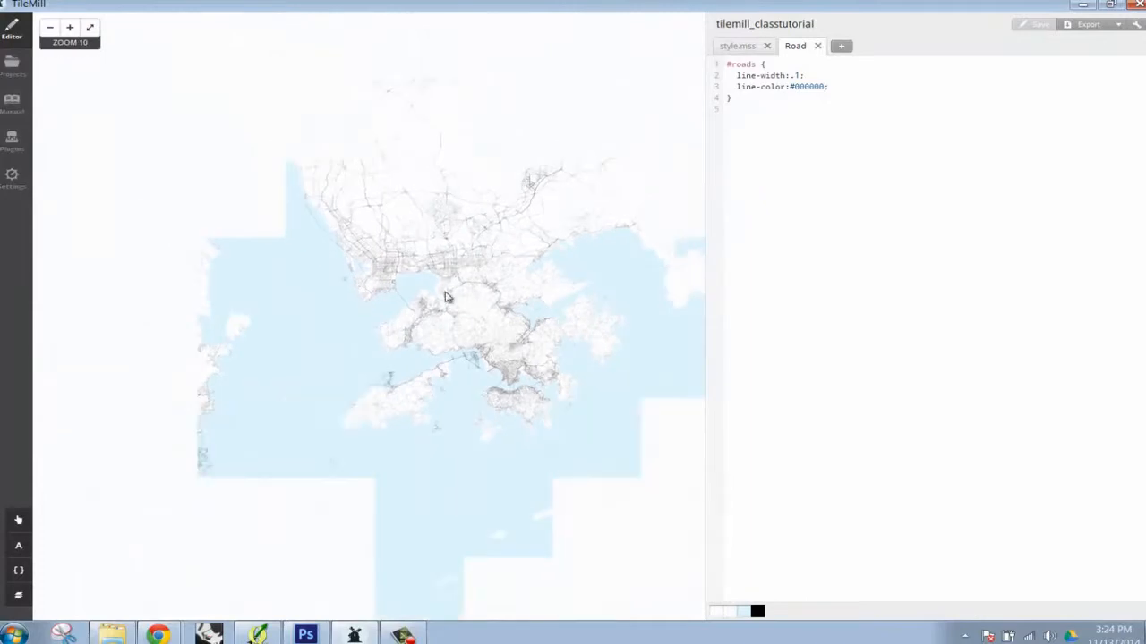
pyautogui.scroll(3, 508, 332)
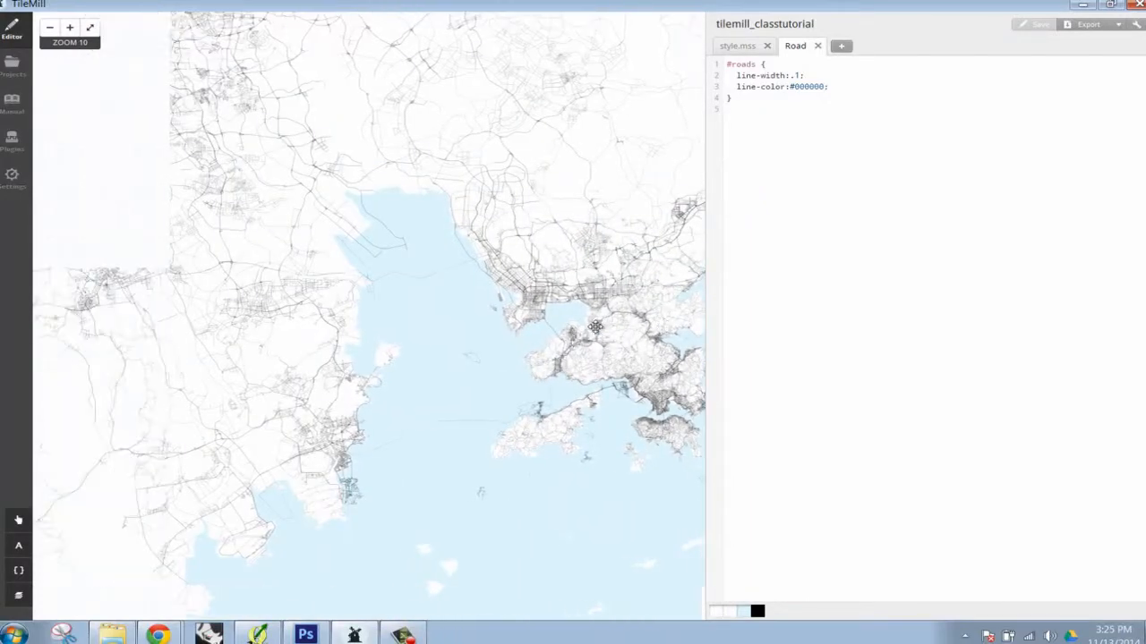
pyautogui.scroll(5, 476, 330)
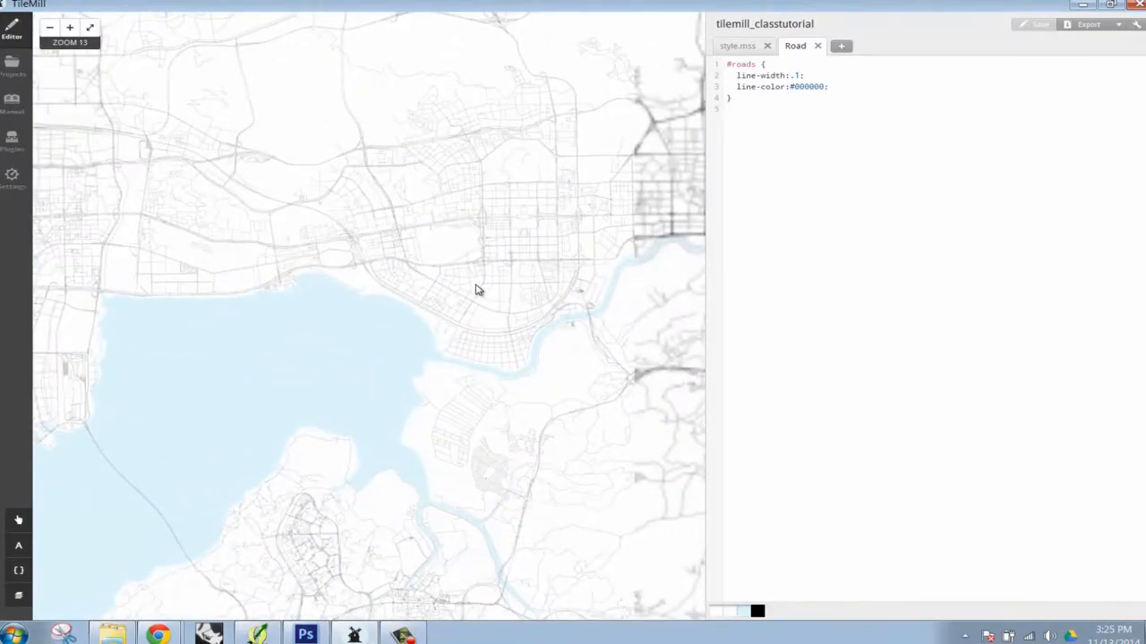
pyautogui.moveTo(475, 290); pyautogui.dragTo(388, 338)
pyautogui.moveTo(506, 277); pyautogui.dragTo(522, 307)
pyautogui.scroll(3, 363, 306)
pyautogui.scroll(-3, 439, 332)
pyautogui.scroll(-2, 523, 308)
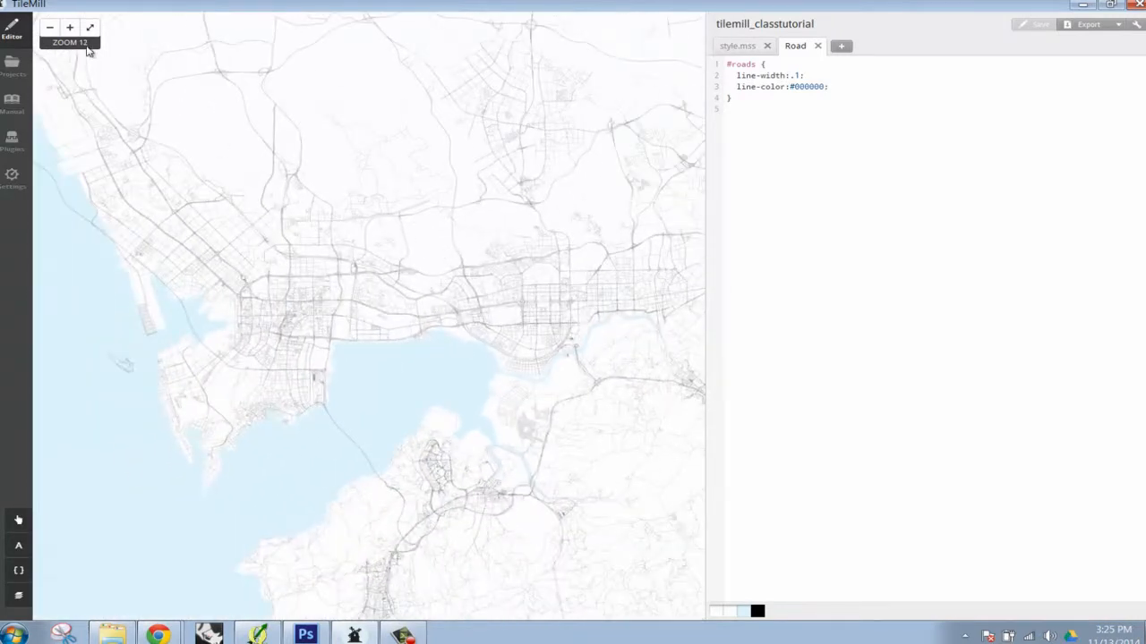
pyautogui.scroll(-1, 370, 273)
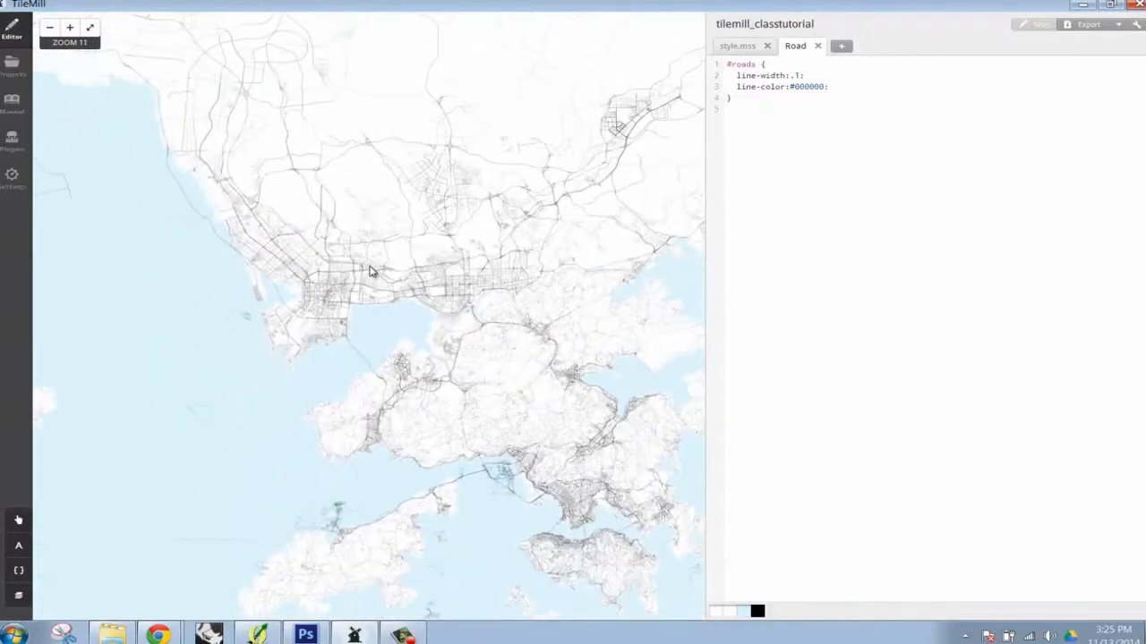
pyautogui.scroll(1, 370, 273)
pyautogui.scroll(1, 401, 287)
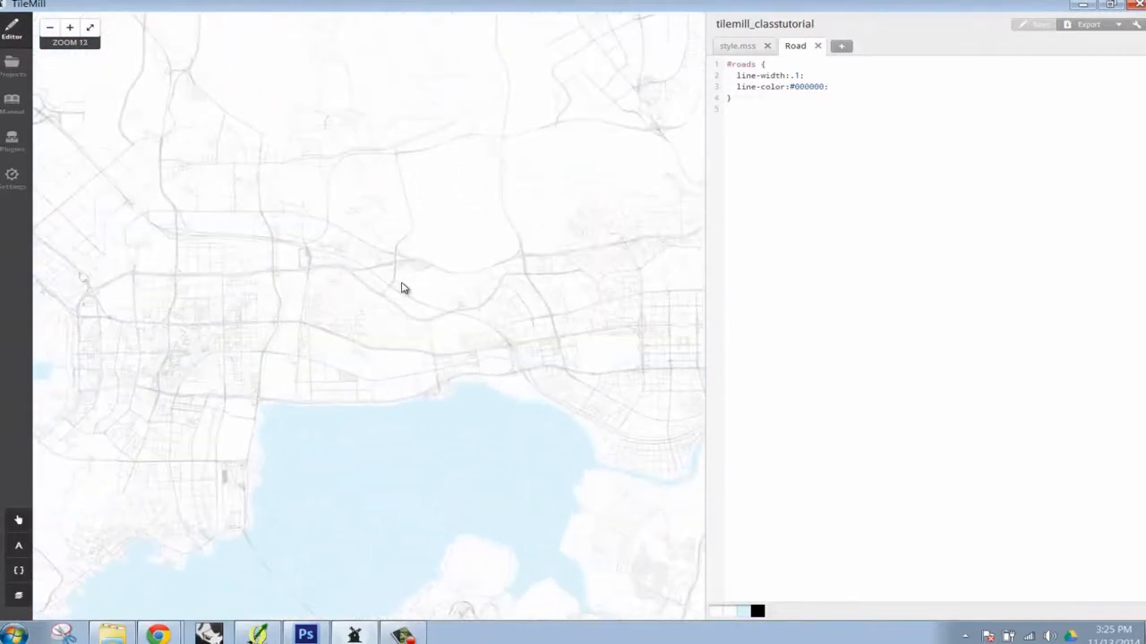
pyautogui.scroll(-2, 378, 328)
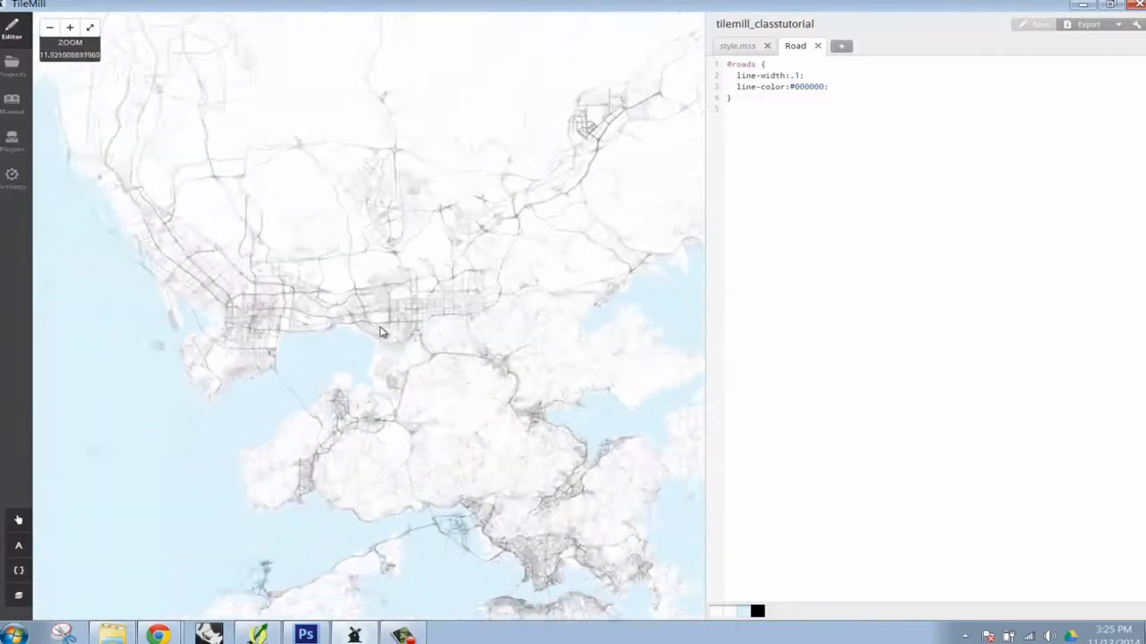
pyautogui.moveTo(401, 324); pyautogui.dragTo(504, 332)
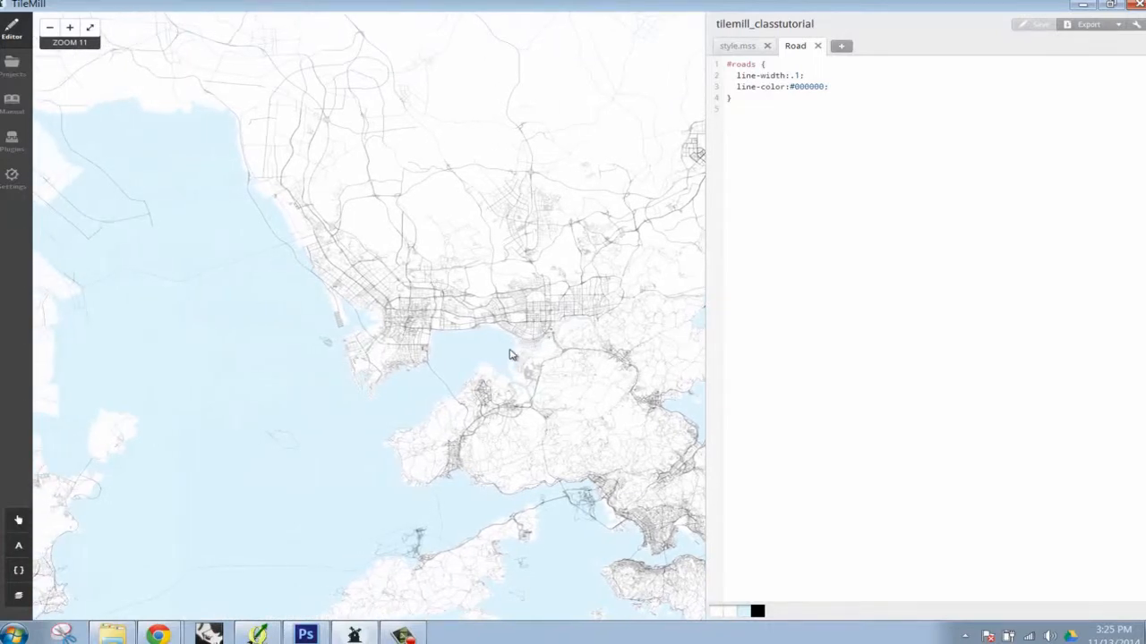
pyautogui.moveTo(510, 355); pyautogui.dragTo(435, 346)
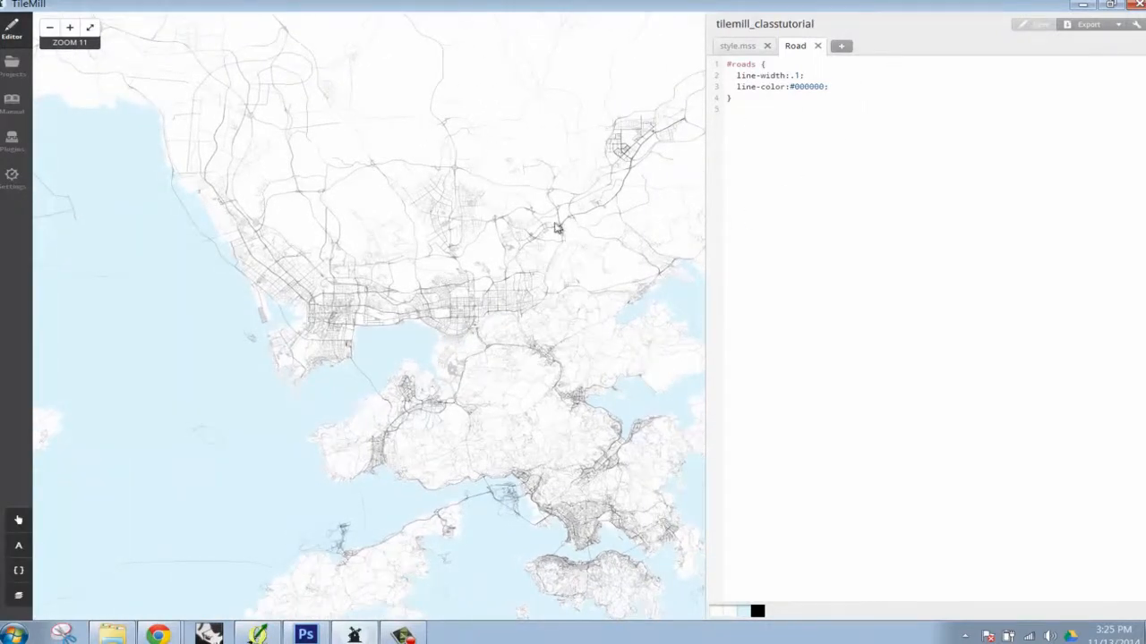
pyautogui.scroll(1, 441, 289)
pyautogui.moveTo(437, 289); pyautogui.dragTo(568, 291)
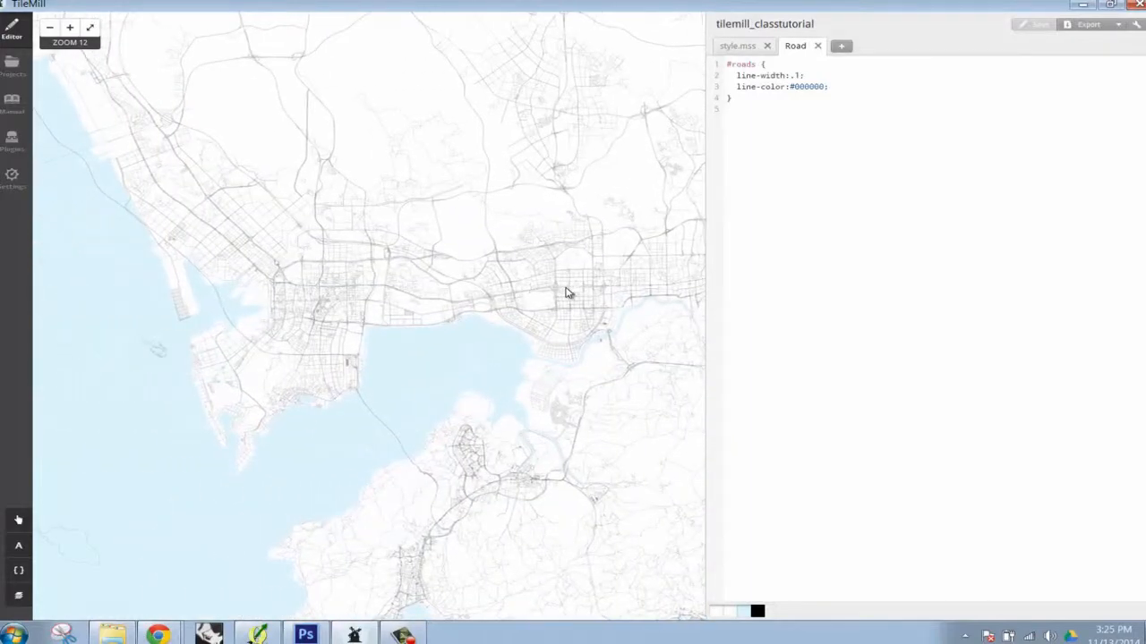
pyautogui.scroll(-1, 566, 292)
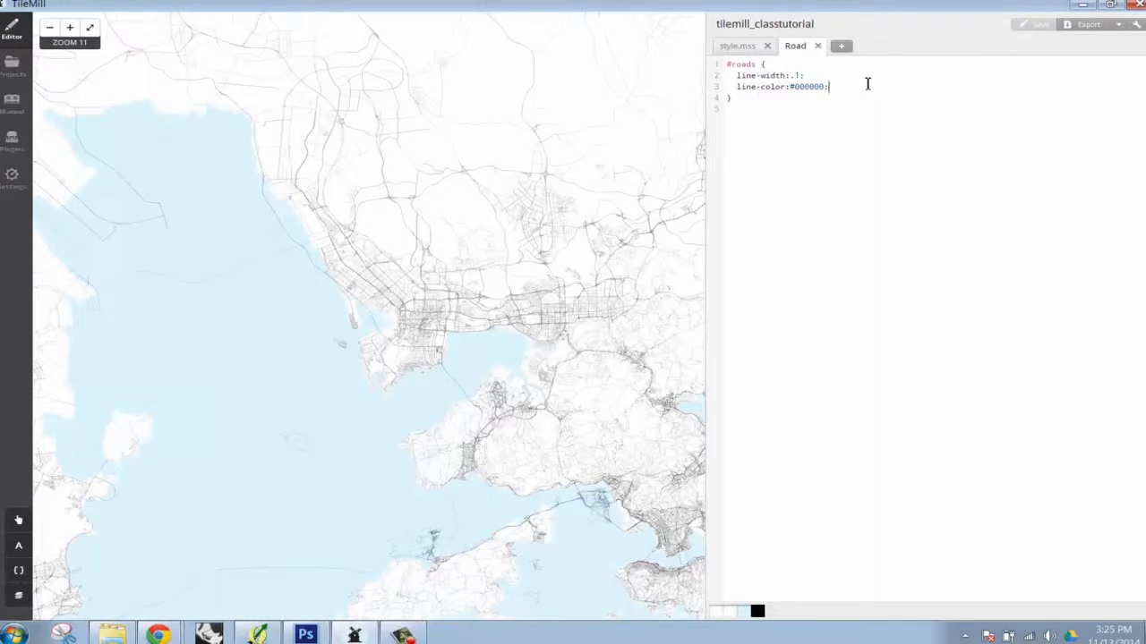
# Add a nested rule [type = 'primary'] with line-width .2 to the #roads block, checking the type name in the roads feature table
pyautogui.click(868, 83)
pyautogui.press('Return')
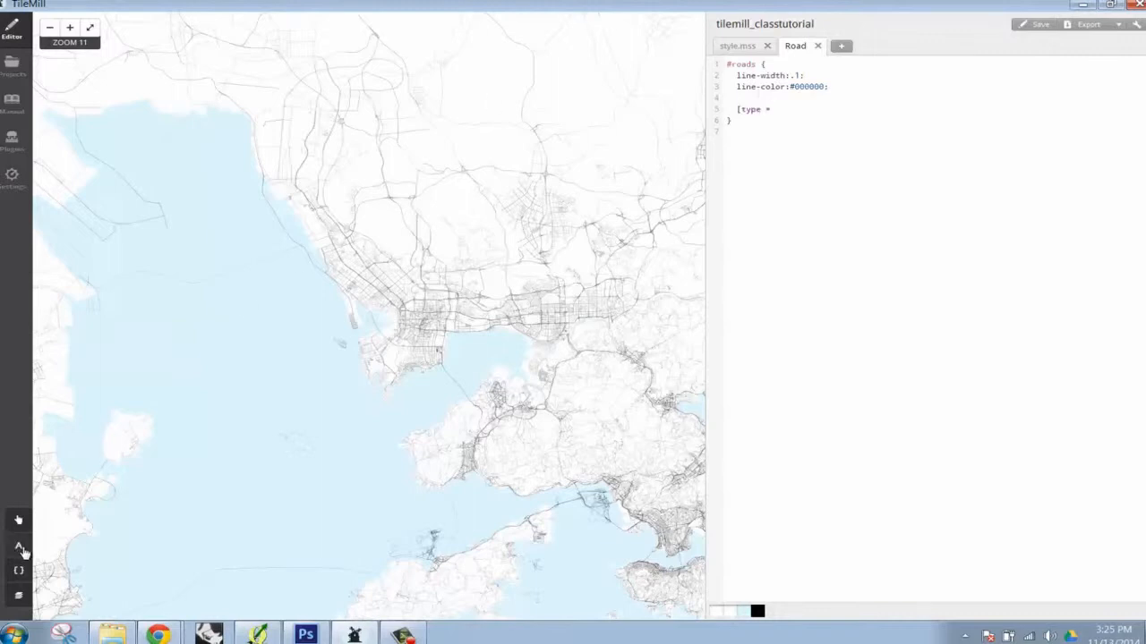
pyautogui.click(19, 598)
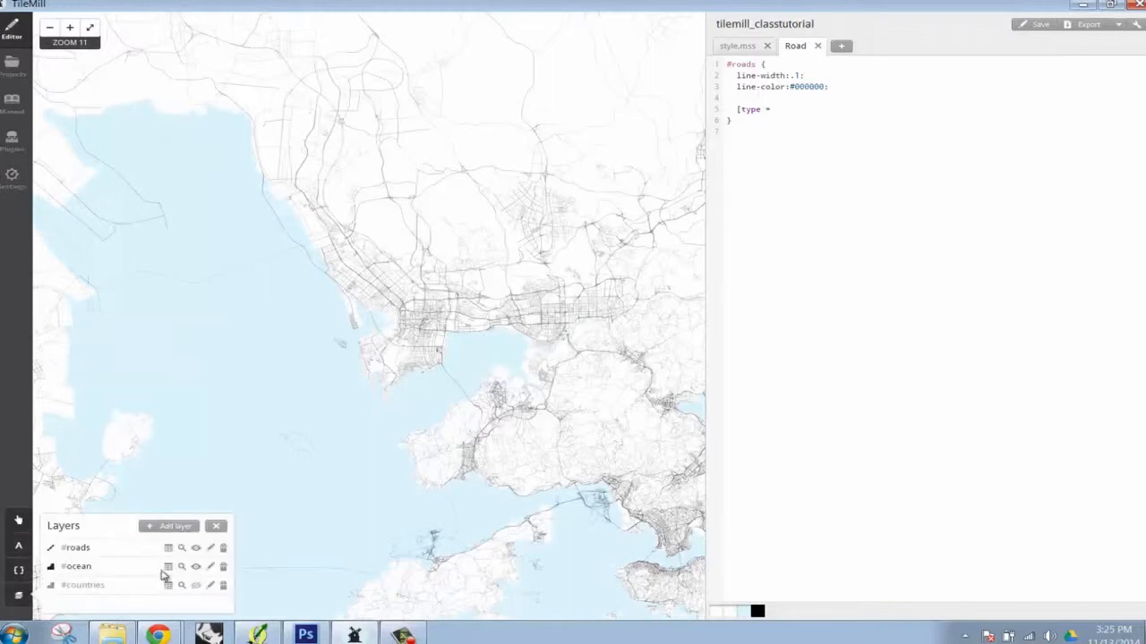
pyautogui.click(168, 548)
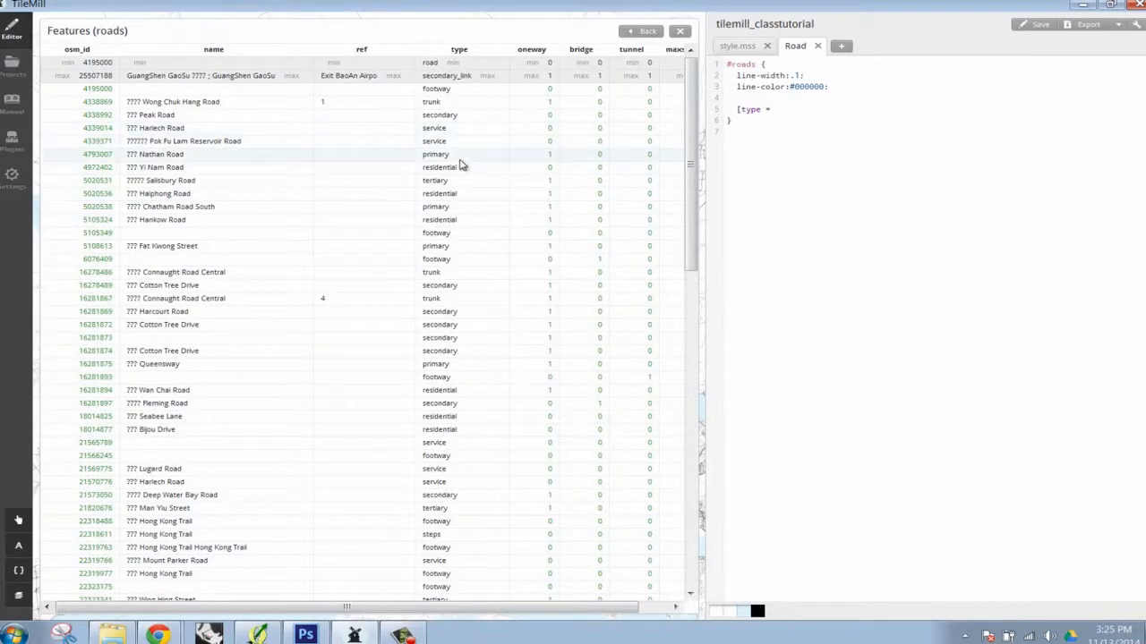
pyautogui.moveTo(449, 157); pyautogui.dragTo(422, 158)
pyautogui.click(797, 113)
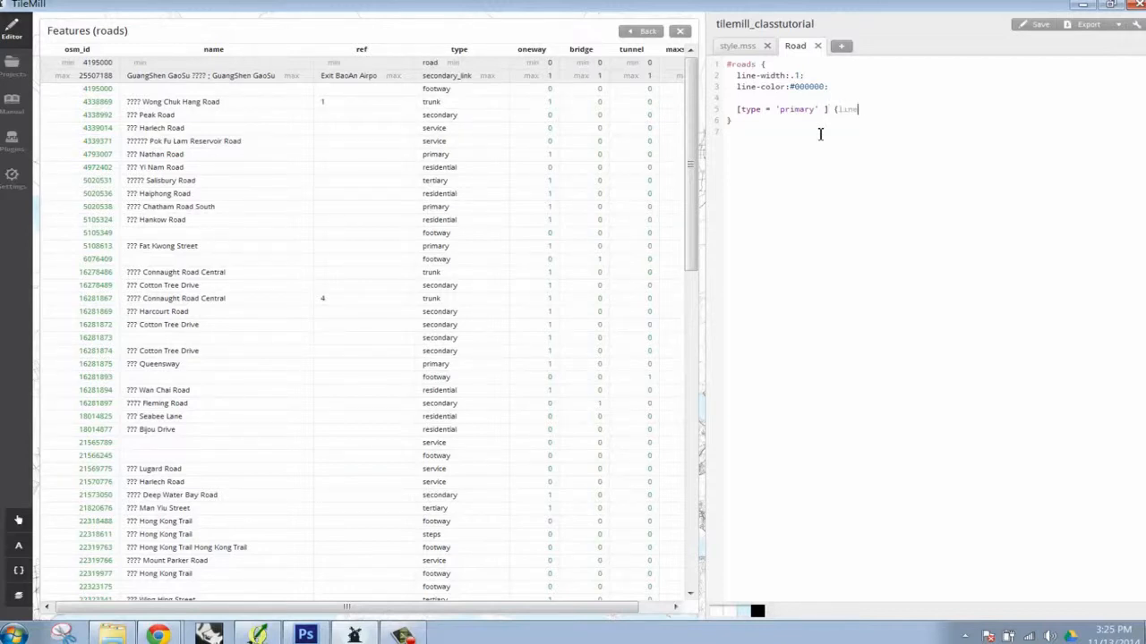
pyautogui.write('th: .2')
pyautogui.click(641, 34)
# Set the primary roads' line-width to .3, save the project and check the heavier primary roads on the map
pyautogui.scroll(-1, 442, 223)
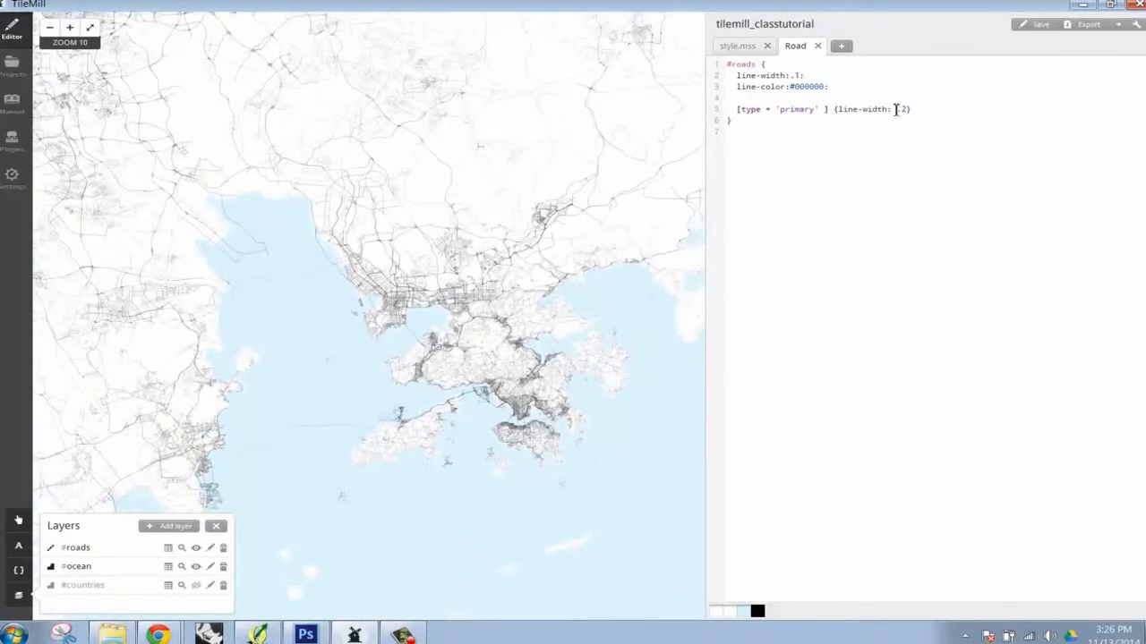
pyautogui.write('3')
pyautogui.click(1036, 24)
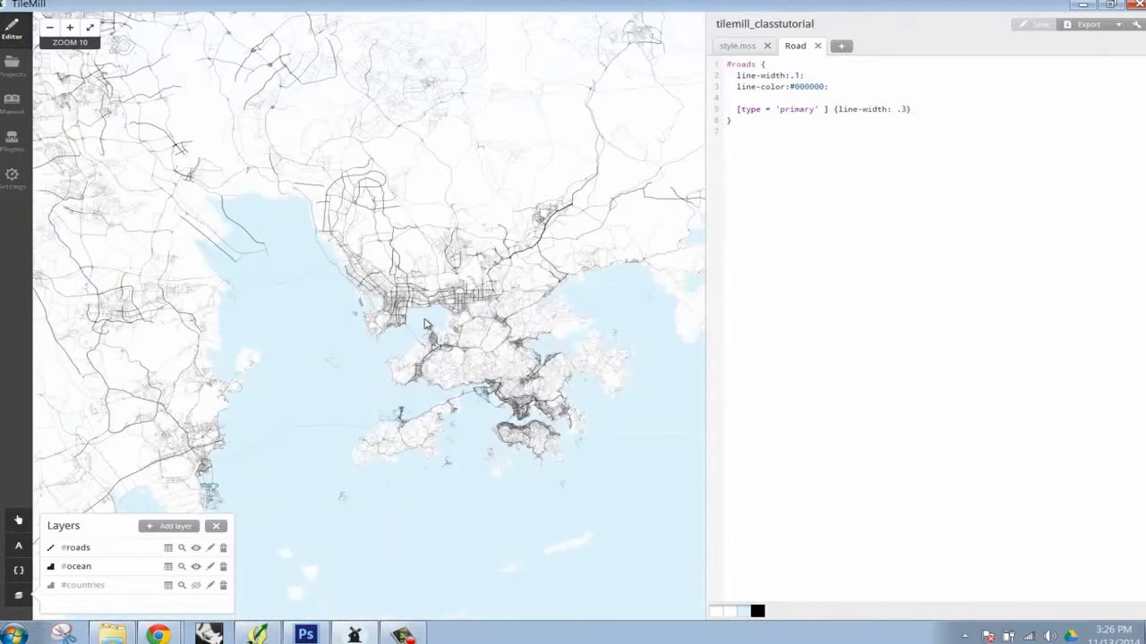
pyautogui.moveTo(384, 284); pyautogui.dragTo(436, 307)
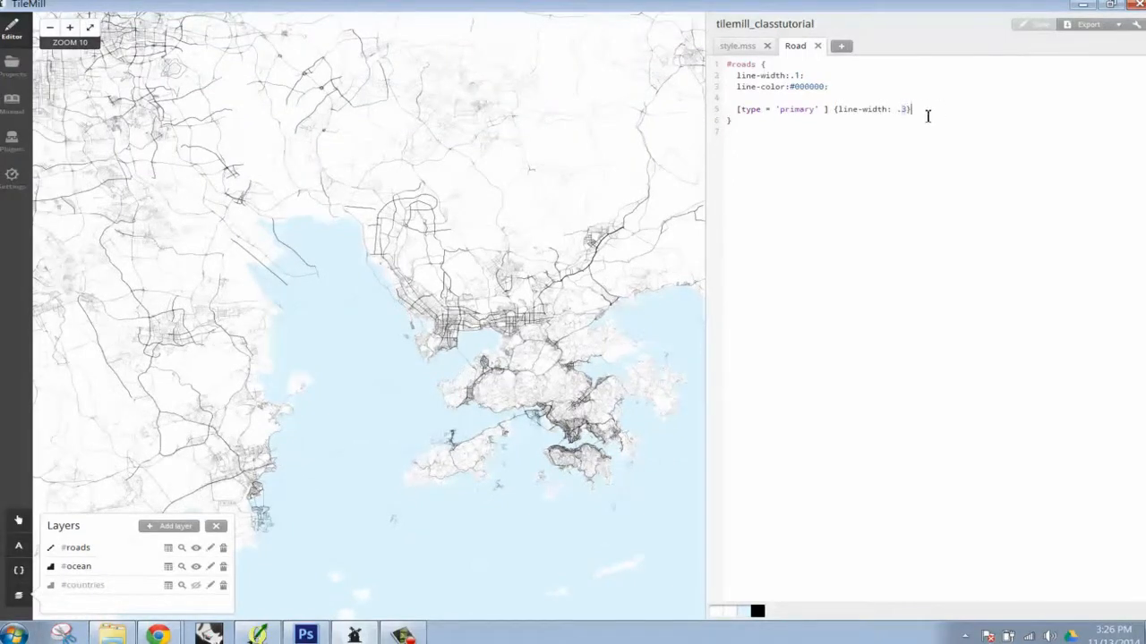
pyautogui.scroll(2, 483, 334)
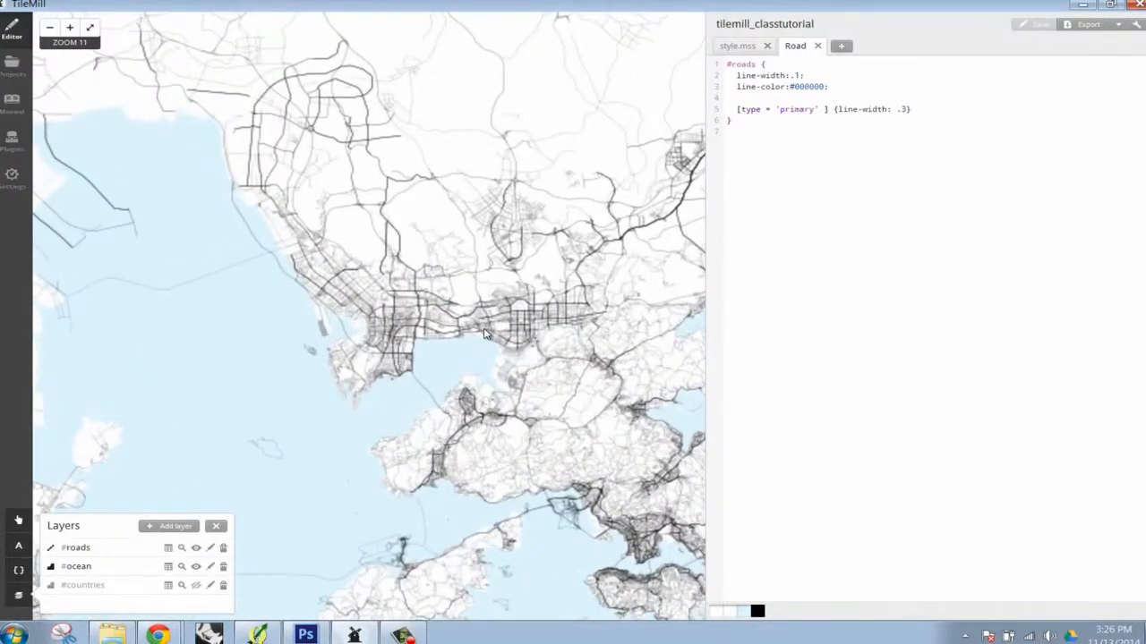
pyautogui.scroll(2, 484, 334)
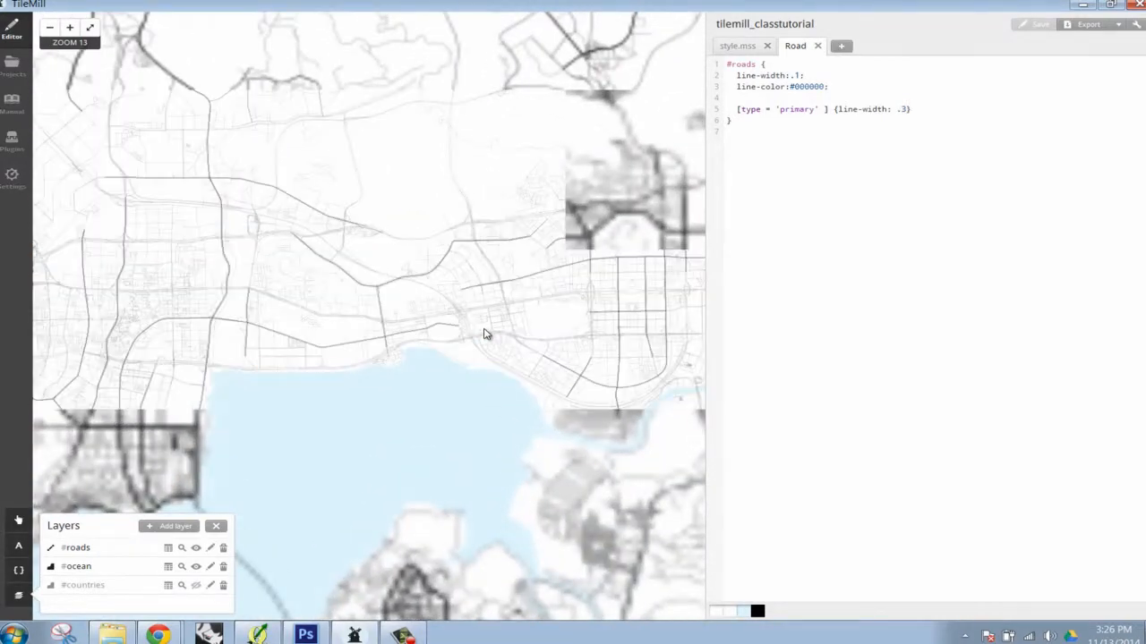
# Begin another nested rule with an opening bracket on a new line below the primary rule in the #roads block
pyautogui.scroll(-1, 483, 334)
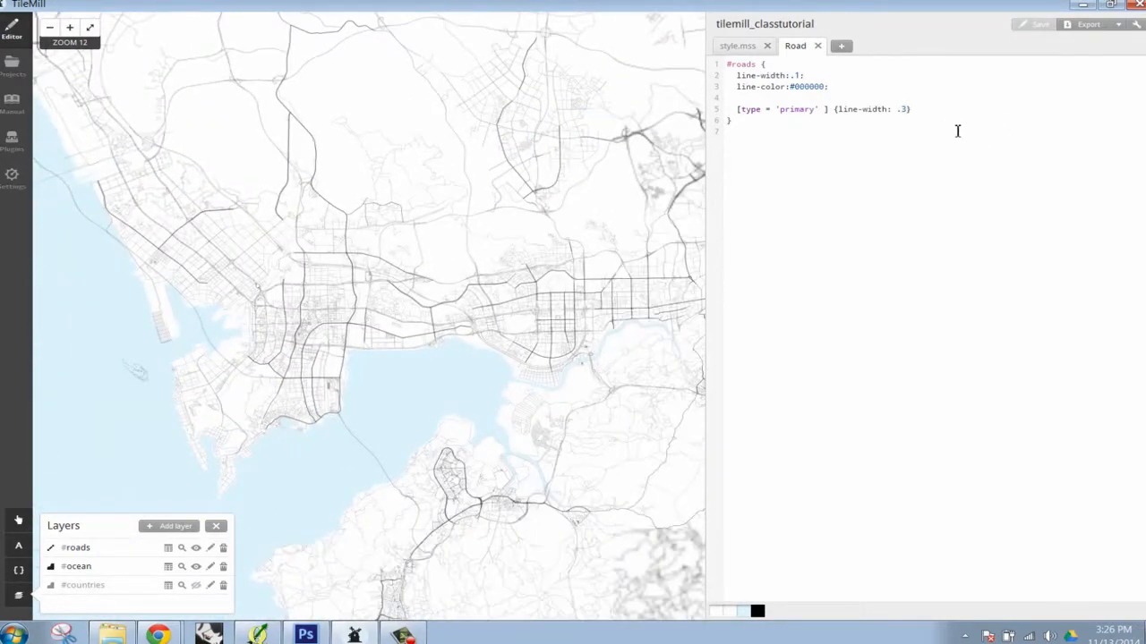
pyautogui.press('Return')
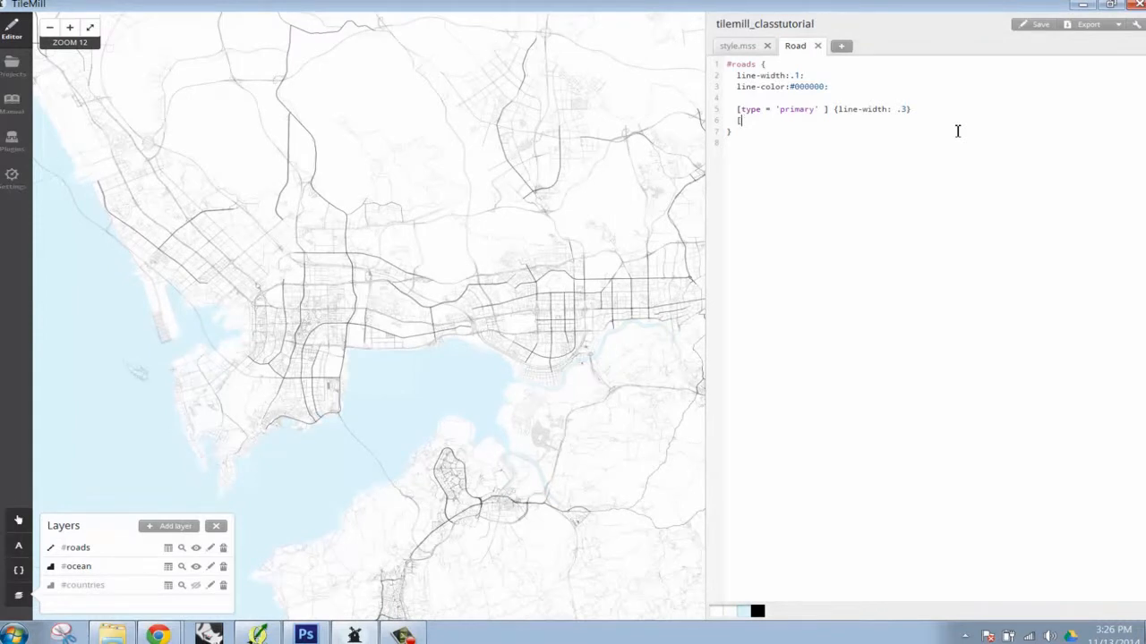
pyautogui.moveTo(928, 114); pyautogui.dragTo(752, 109)
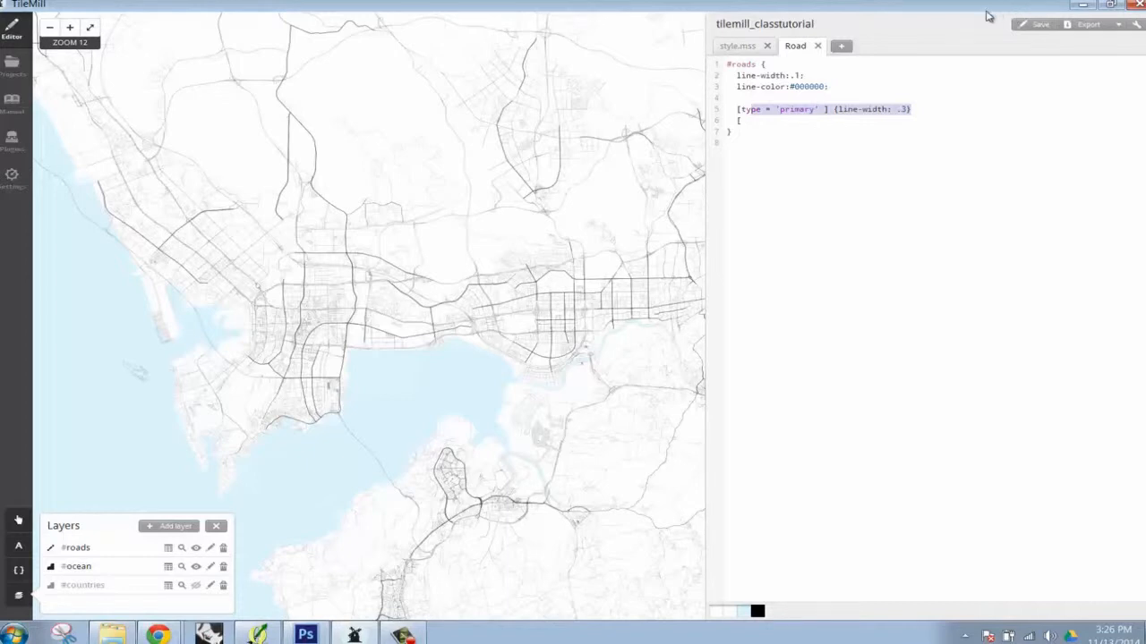
pyautogui.click(791, 99)
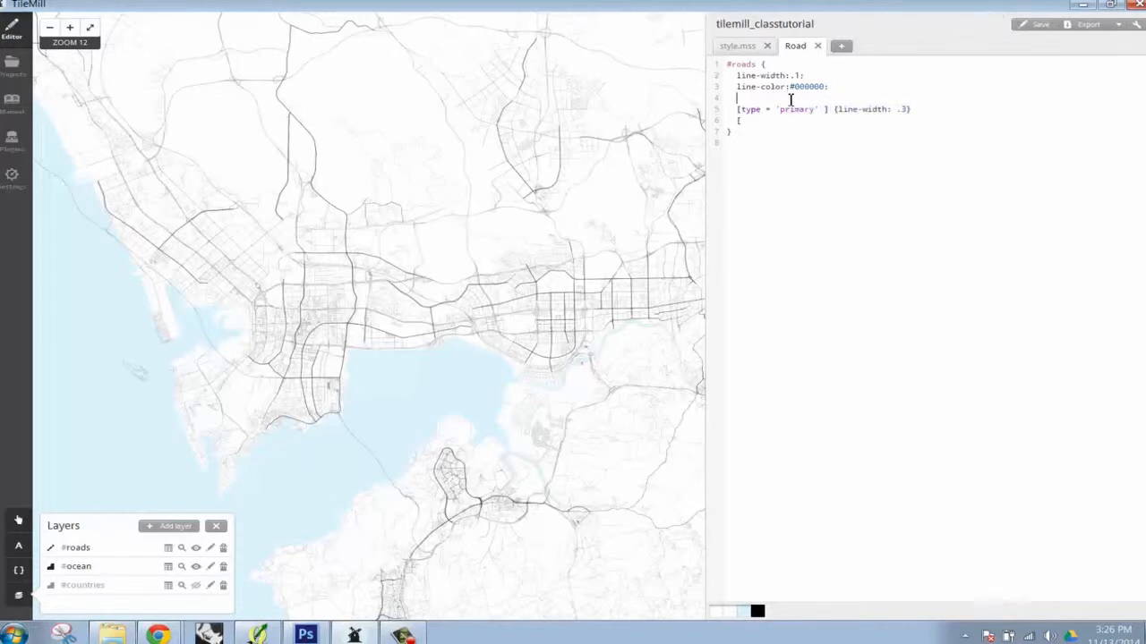
pyautogui.click(946, 112)
pyautogui.hotkey('alt', 'Tab')
pyautogui.click(1090, 4)
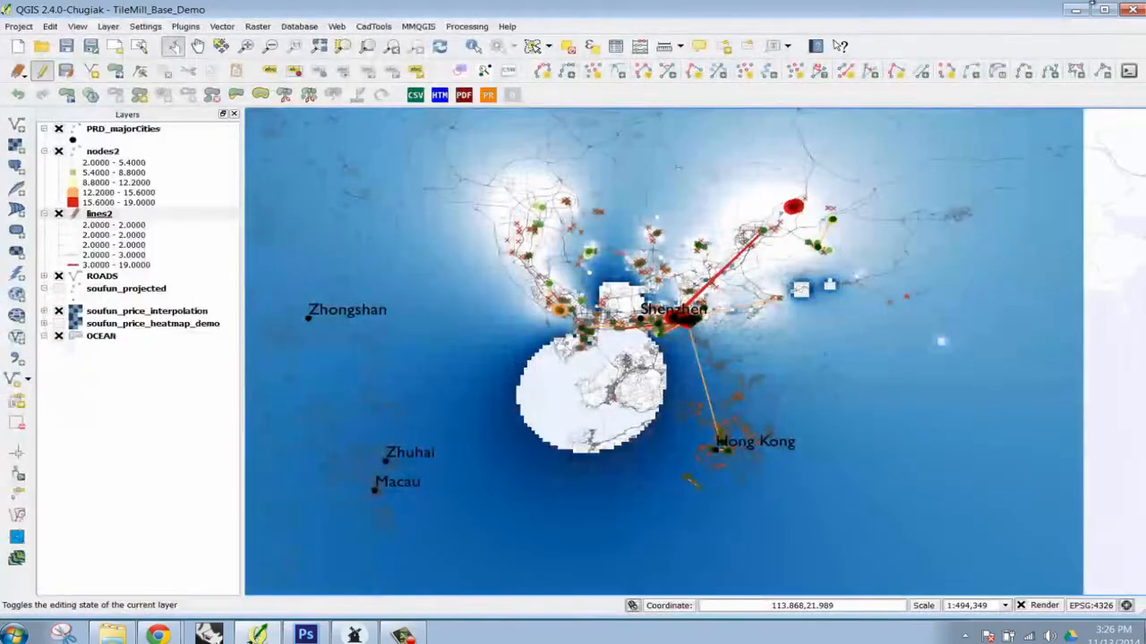
pyautogui.click(1075, 9)
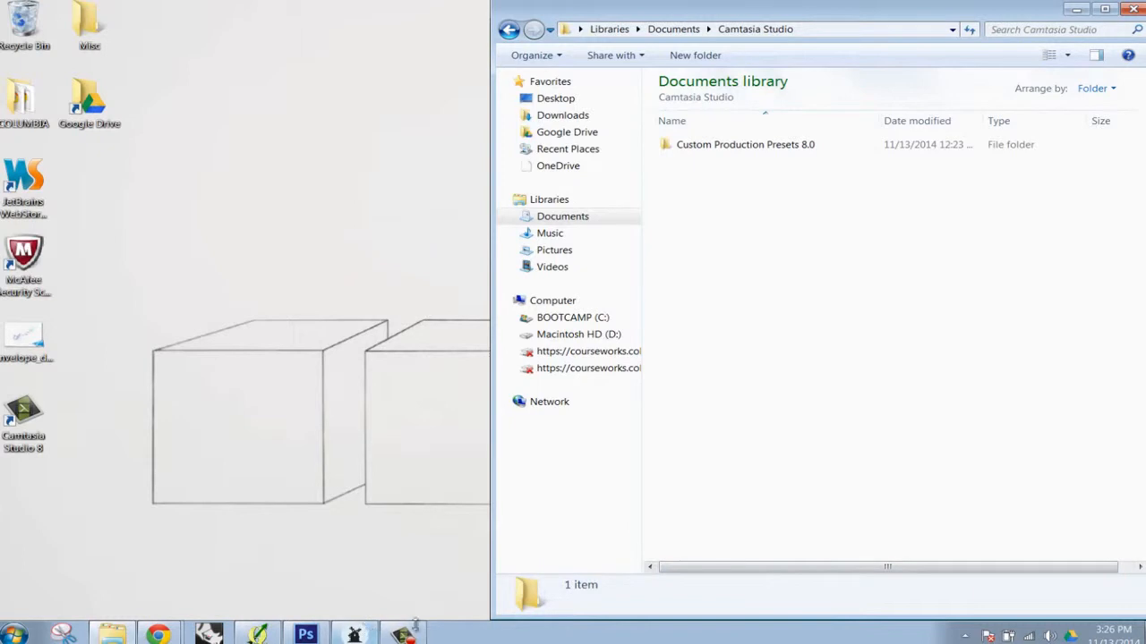
pyautogui.click(408, 633)
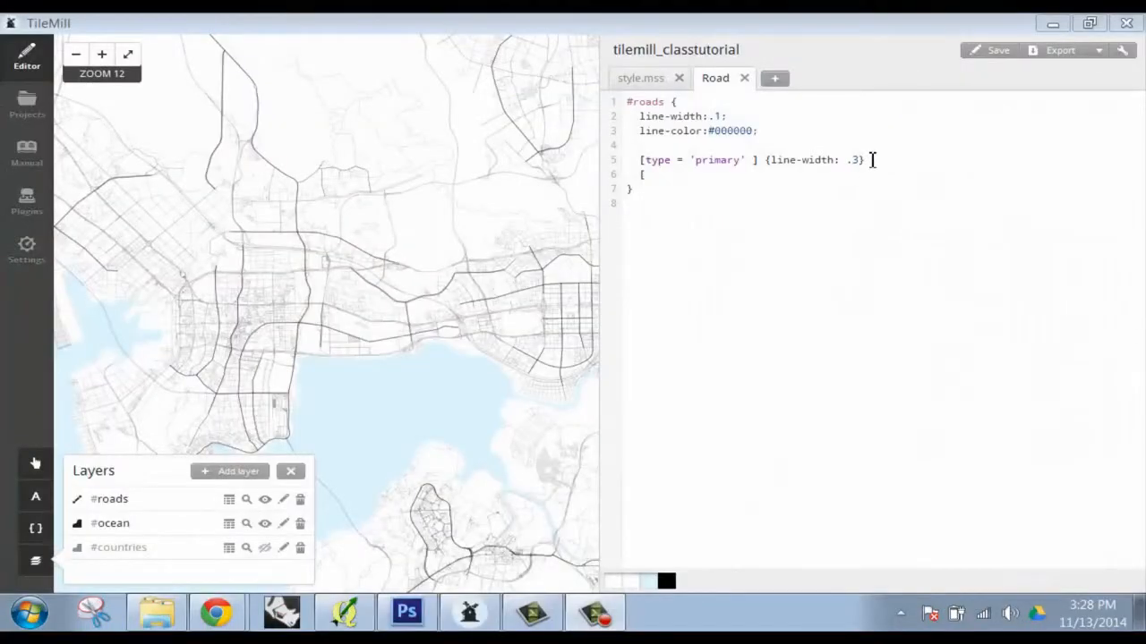
# Duplicate the [type = 'primary'] rule onto the two lines below it in the #roads block, replacing the stray bracket
pyautogui.moveTo(871, 160); pyautogui.dragTo(640, 164)
pyautogui.hotkey('ctrl', 'c')
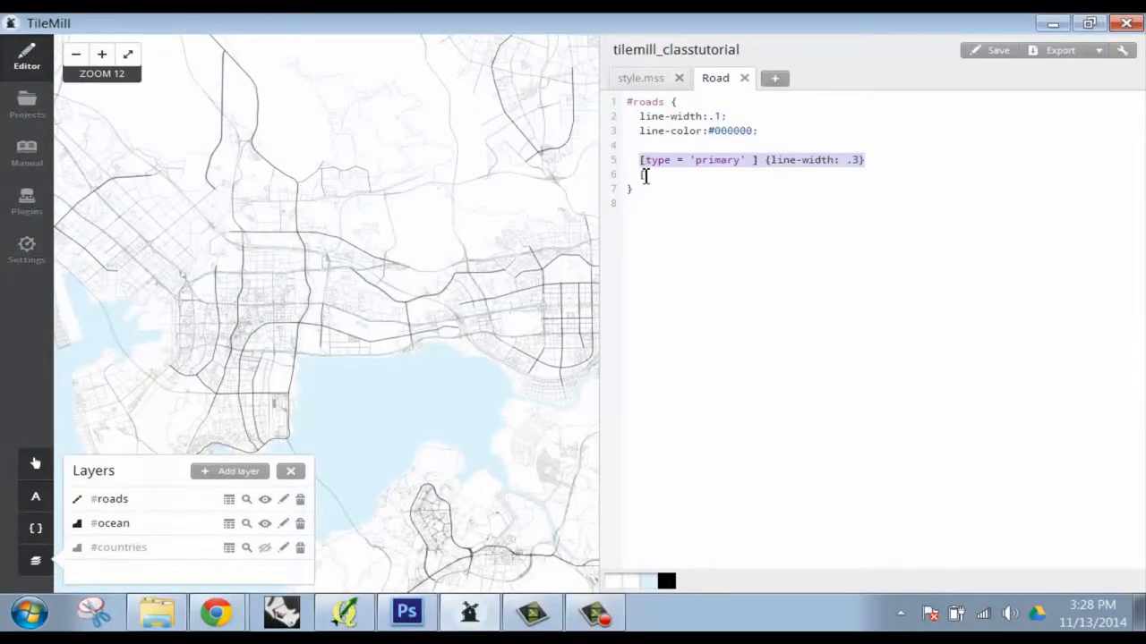
pyautogui.click(821, 177)
pyautogui.hotkey('ctrl', 'v')
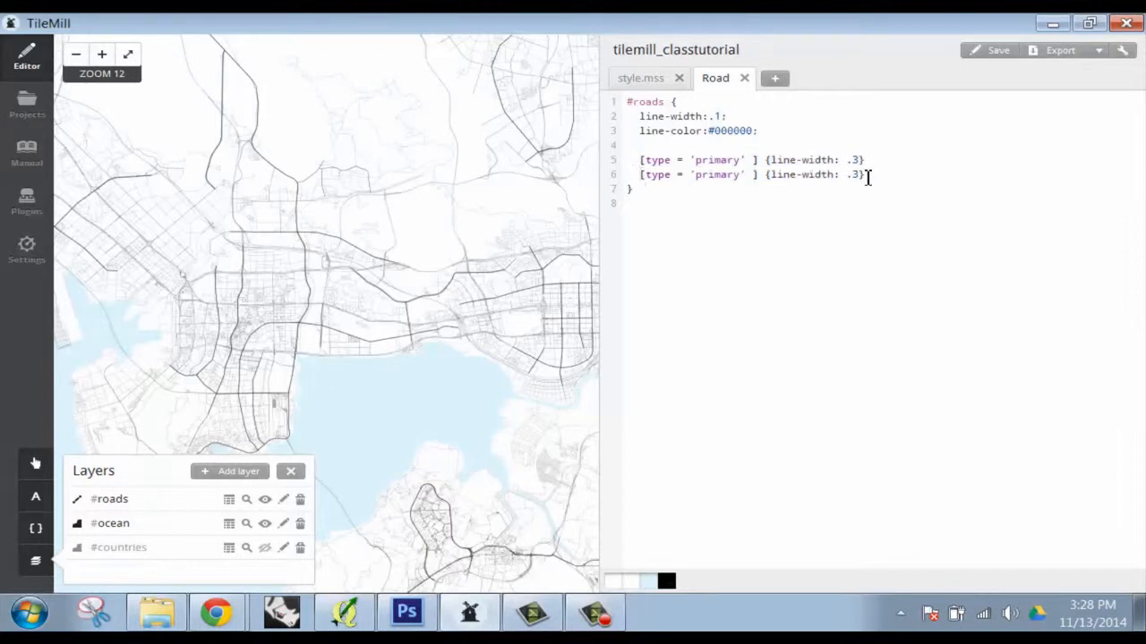
pyautogui.moveTo(869, 176); pyautogui.dragTo(641, 176)
pyautogui.hotkey('ctrl', 'c')
pyautogui.click(895, 175)
pyautogui.hotkey('ctrl', 'v')
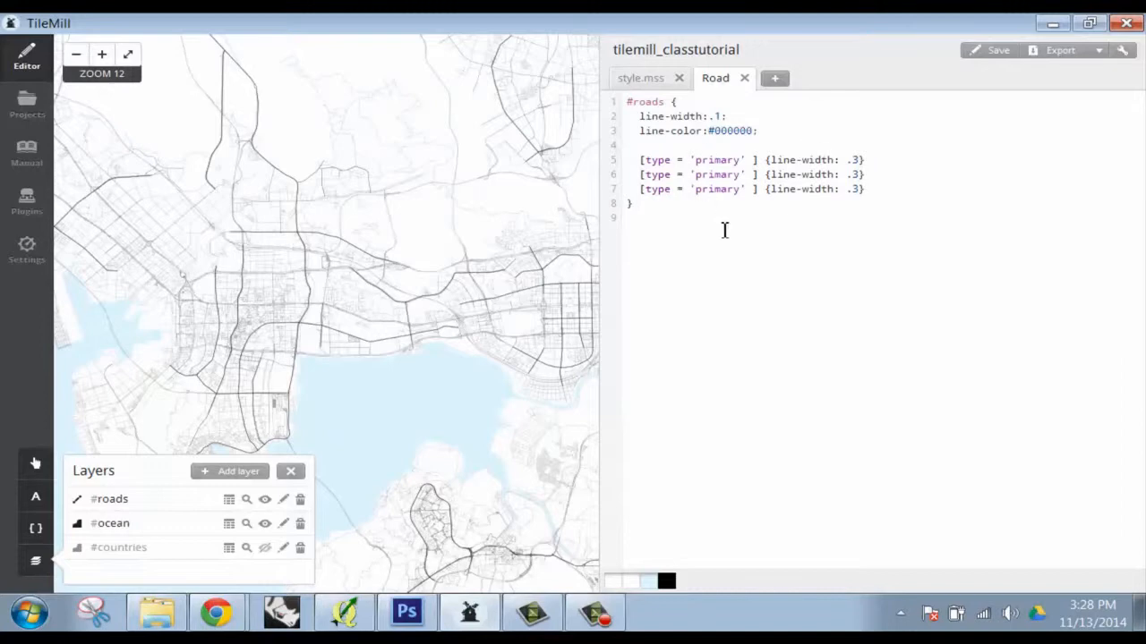
# Change the types in the two copied rules to 'trunk' and 'motorway_link', checking the type names in the roads feature table
pyautogui.click(229, 500)
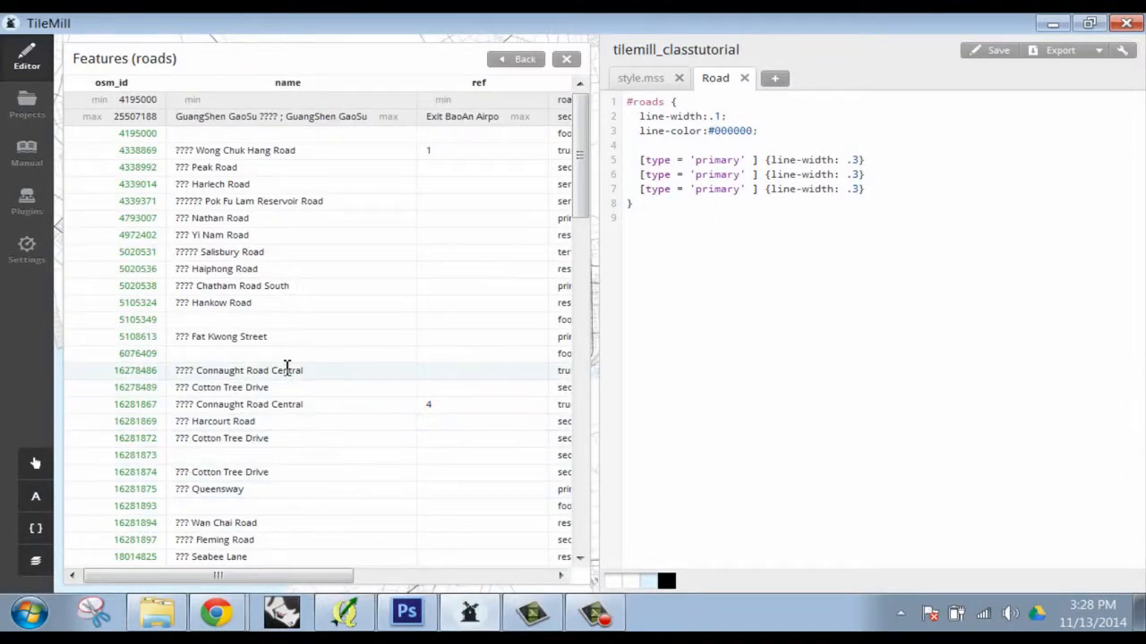
pyautogui.scroll(-3, 289, 367)
pyautogui.moveTo(289, 581); pyautogui.dragTo(412, 581)
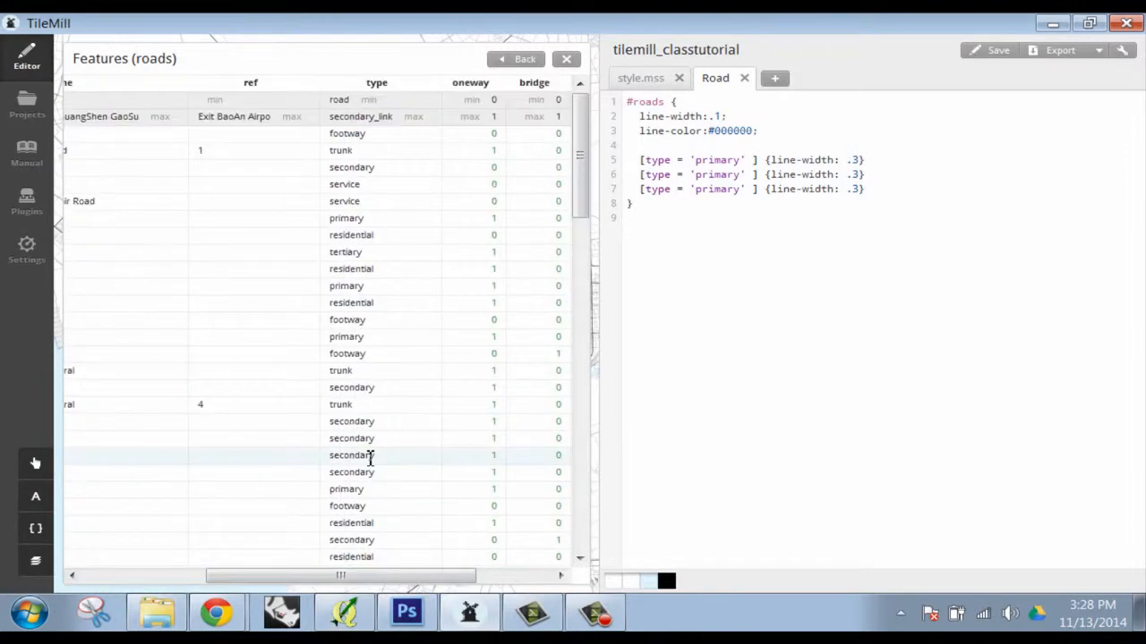
pyautogui.scroll(-3, 370, 456)
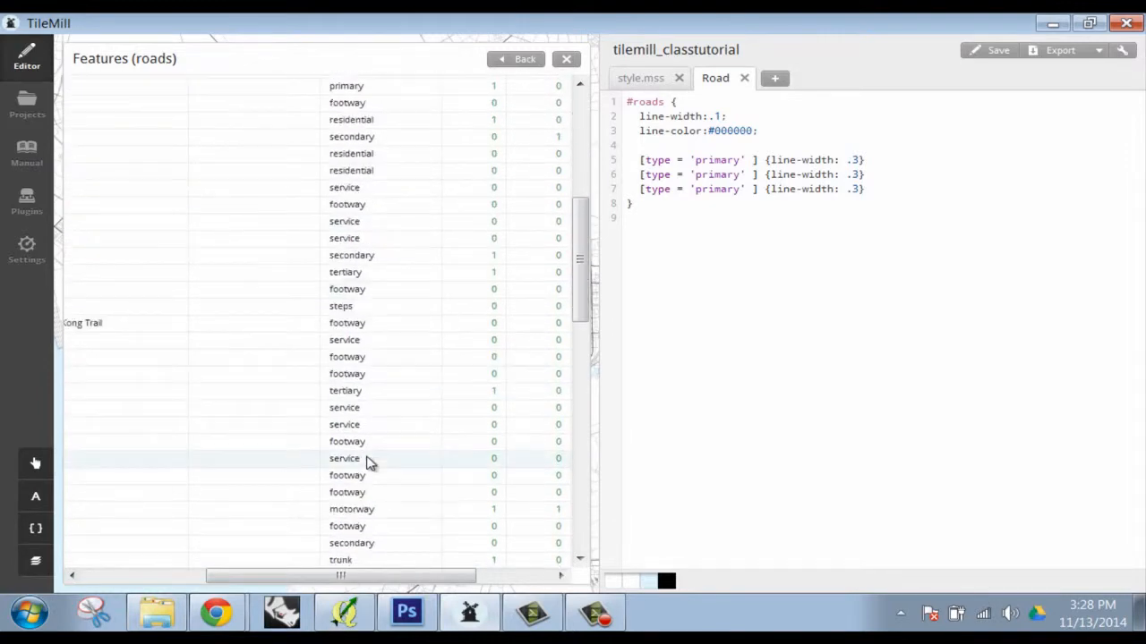
pyautogui.click(566, 58)
pyautogui.moveTo(740, 175); pyautogui.dragTo(697, 176)
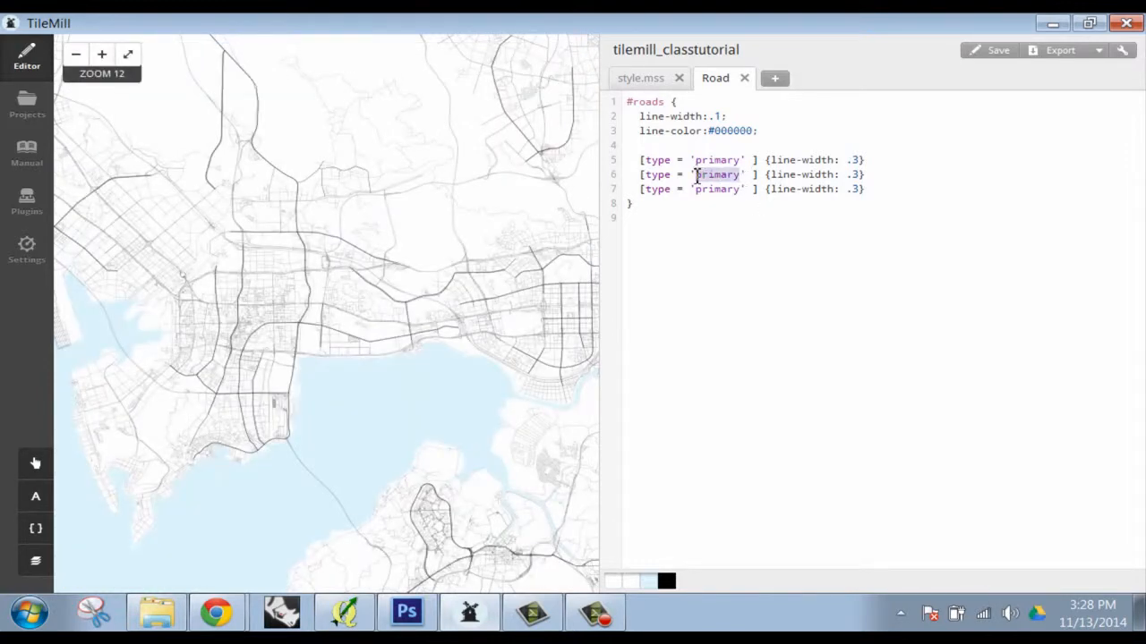
pyautogui.write('trunk')
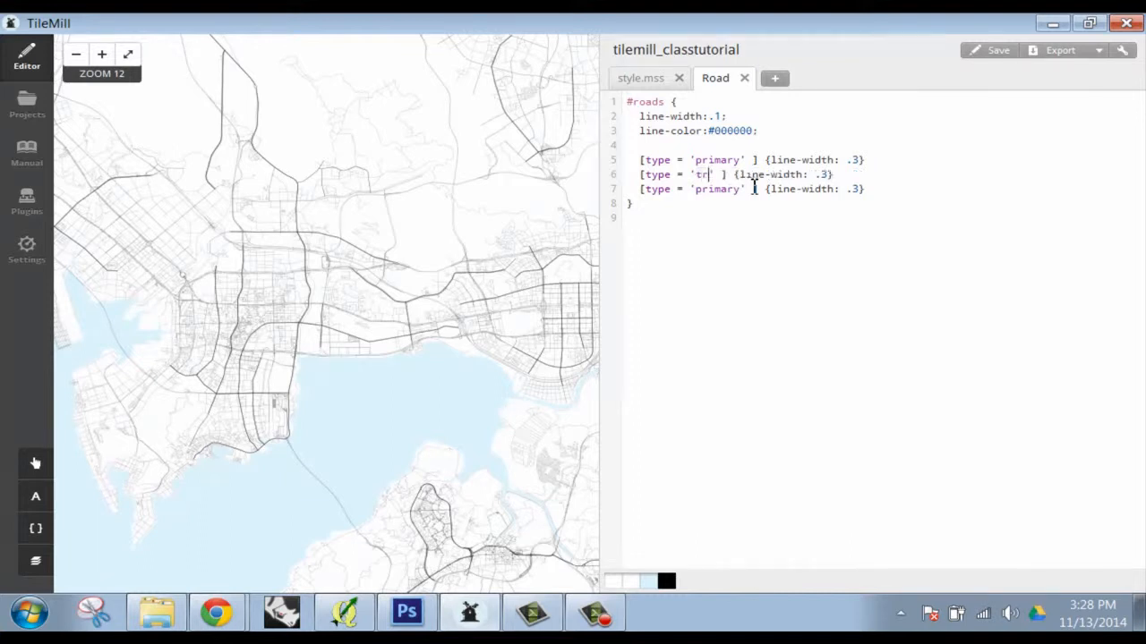
pyautogui.moveTo(743, 189); pyautogui.dragTo(695, 189)
pyautogui.write('motorway')
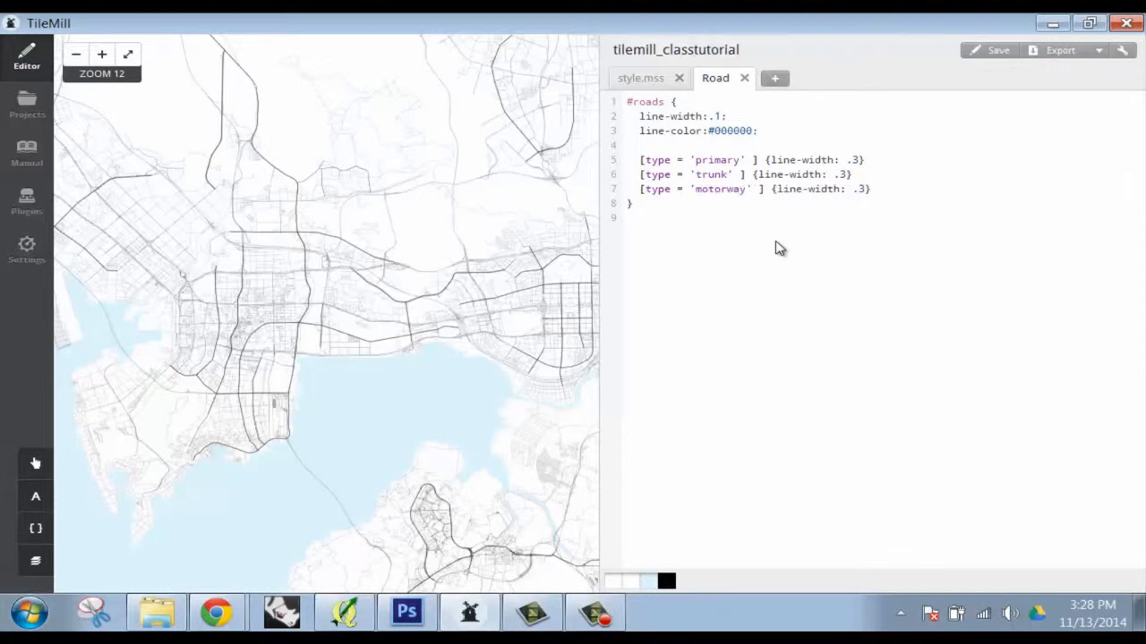
pyautogui.write('_link')
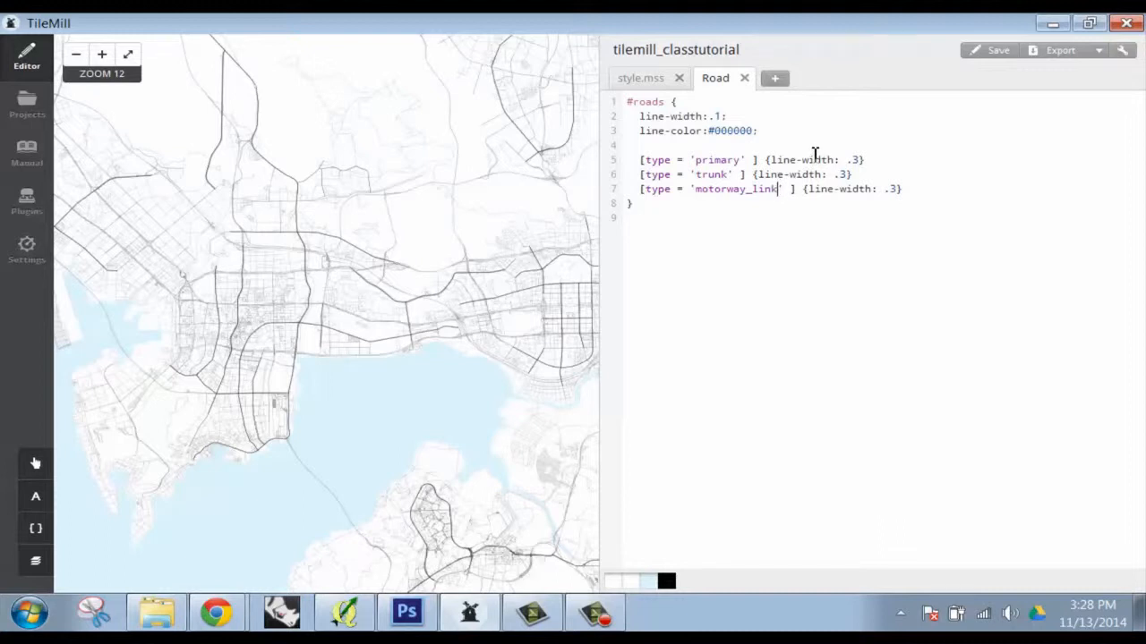
# Save the project and check the restyled roads around the bay out to zoom level 10
pyautogui.click(939, 189)
pyautogui.click(992, 50)
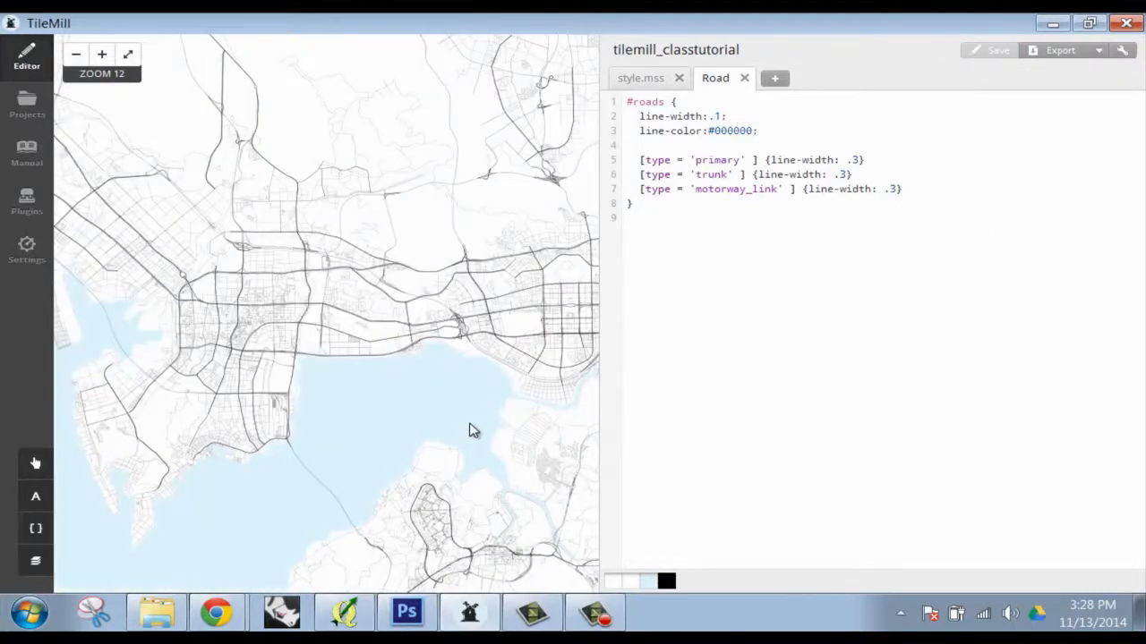
pyautogui.scroll(-1, 555, 340)
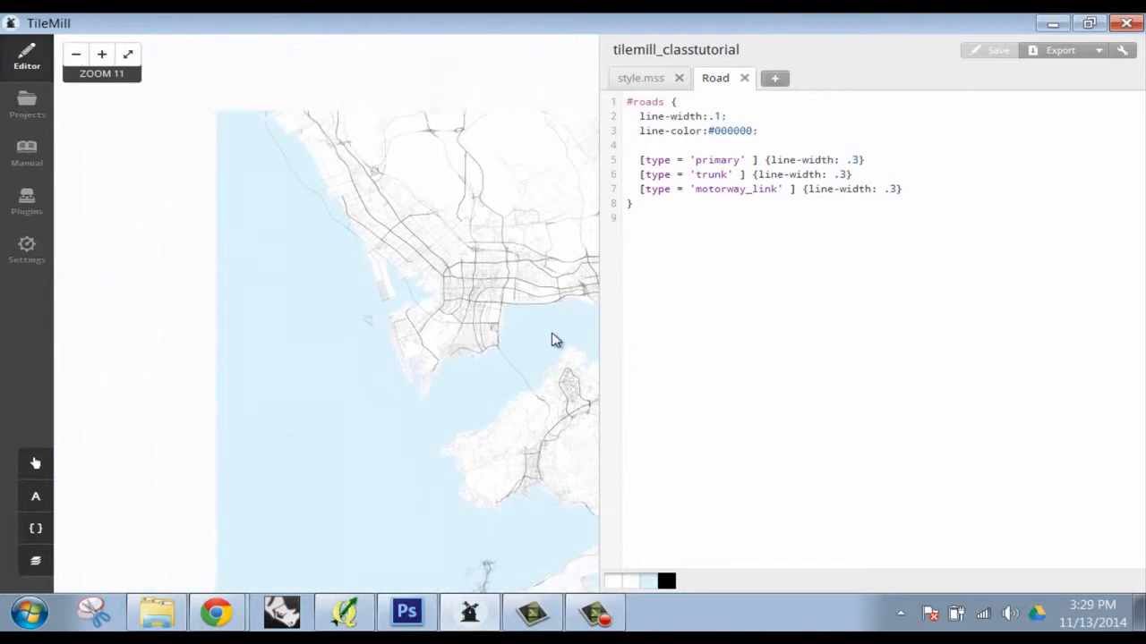
pyautogui.scroll(-1, 430, 333)
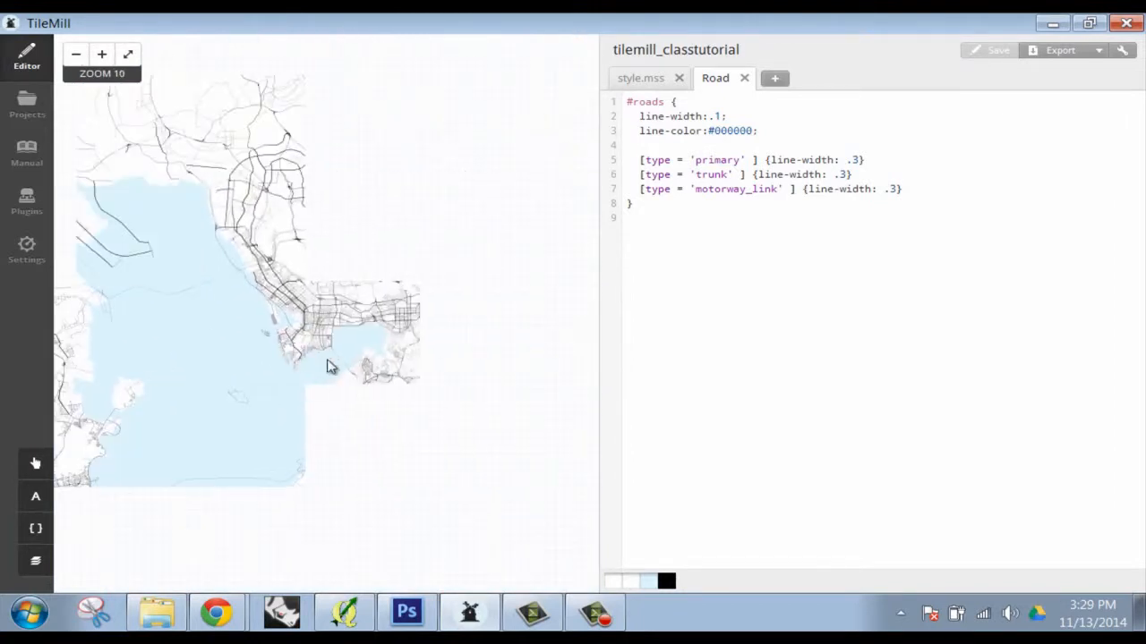
pyautogui.moveTo(372, 321); pyautogui.dragTo(402, 338)
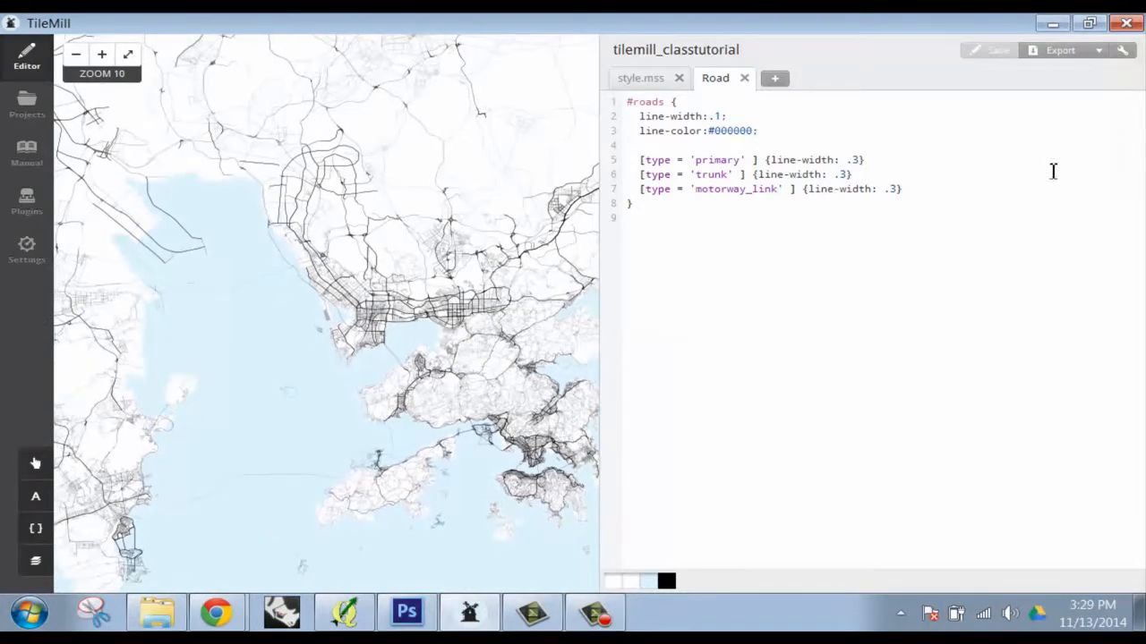
# Set the line-width of the motorway_link, trunk and primary rules to .2, save the project and check the roads at zooms 9 and 10
pyautogui.click(895, 189)
pyautogui.press('BackSpace')
pyautogui.write('2')
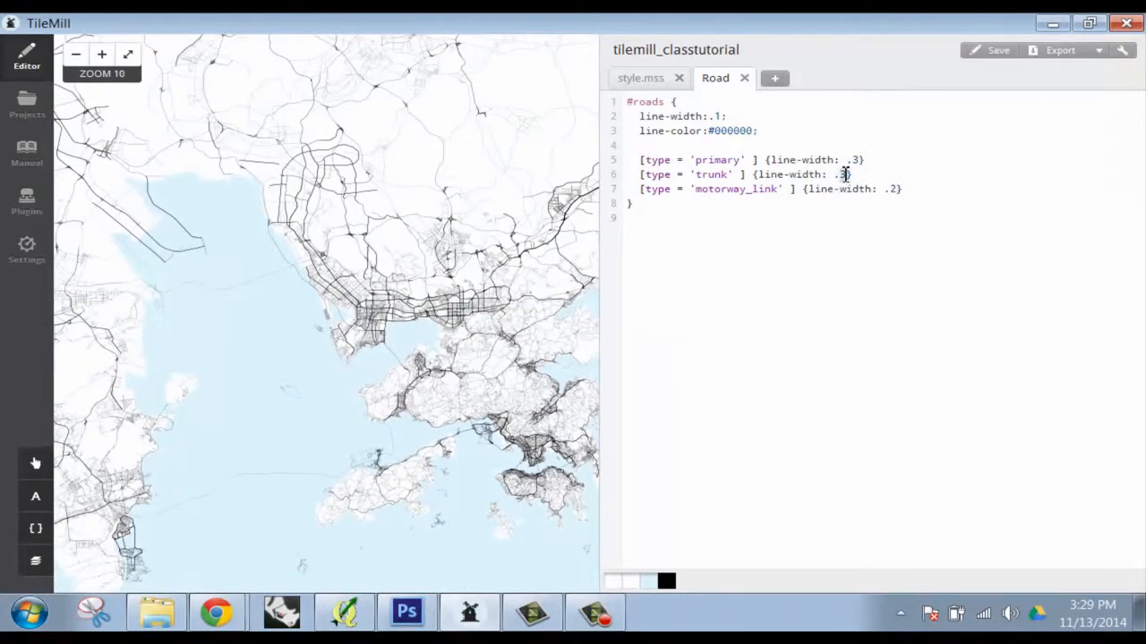
pyautogui.click(845, 175)
pyautogui.press('BackSpace')
pyautogui.write('2')
pyautogui.click(859, 162)
pyautogui.press('BackSpace')
pyautogui.write('2')
pyautogui.click(987, 56)
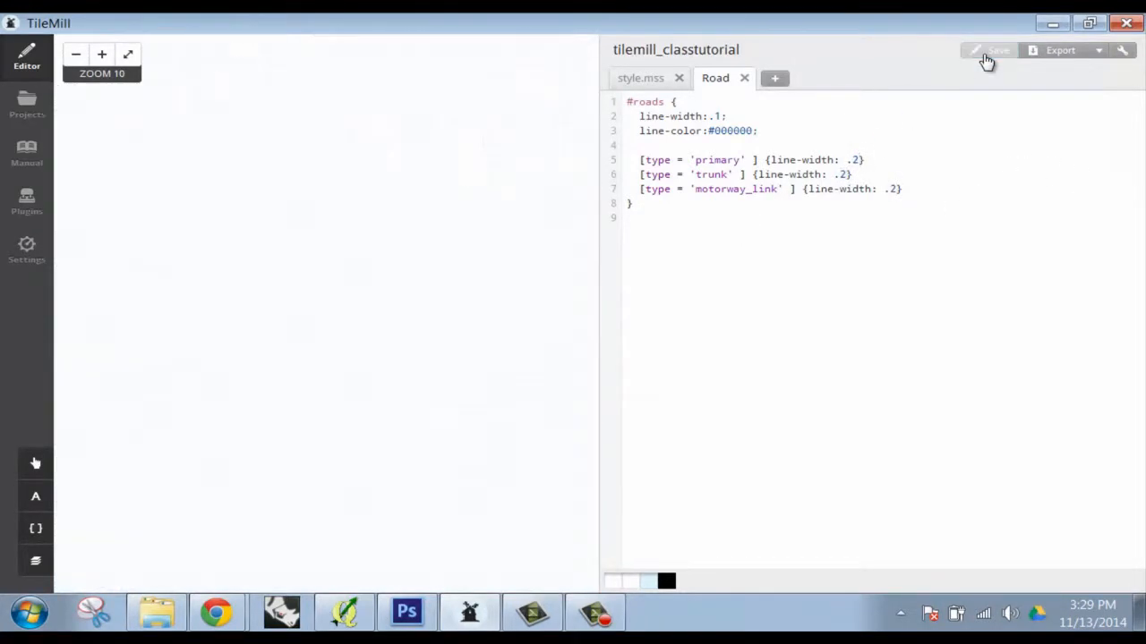
pyautogui.moveTo(392, 326); pyautogui.dragTo(456, 297)
pyautogui.scroll(-1, 329, 282)
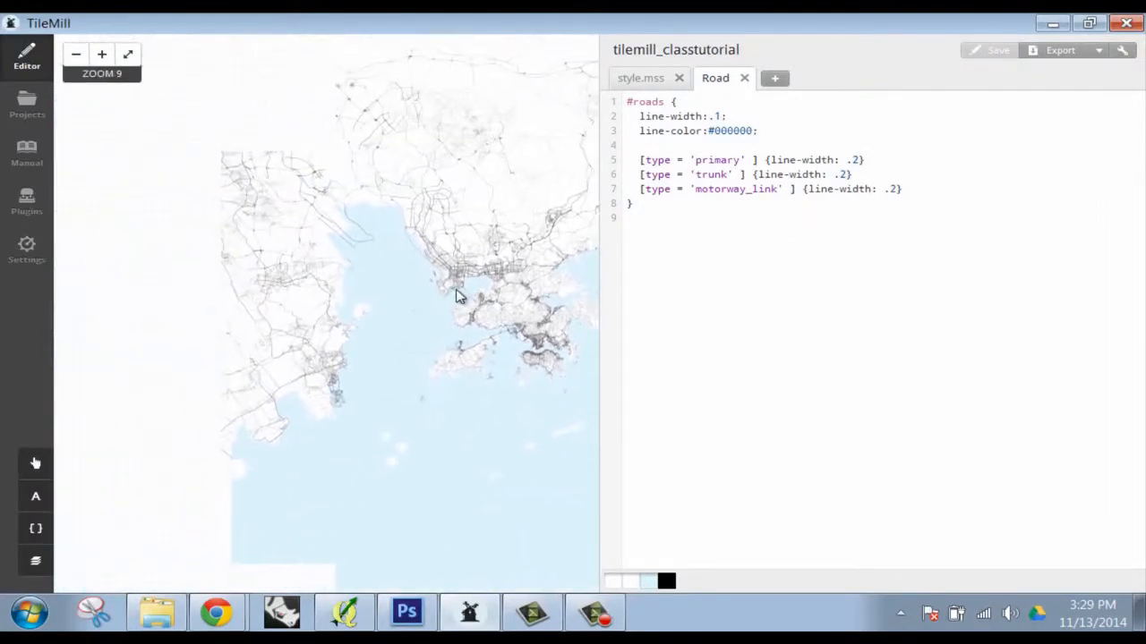
pyautogui.scroll(1, 457, 297)
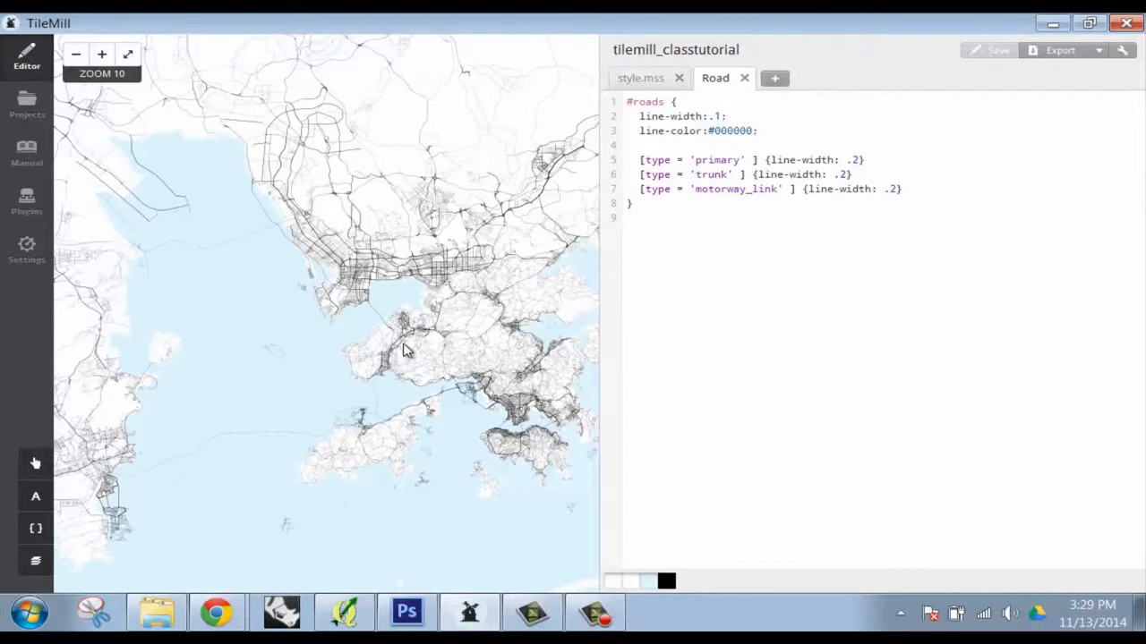
pyautogui.moveTo(403, 349); pyautogui.dragTo(260, 417)
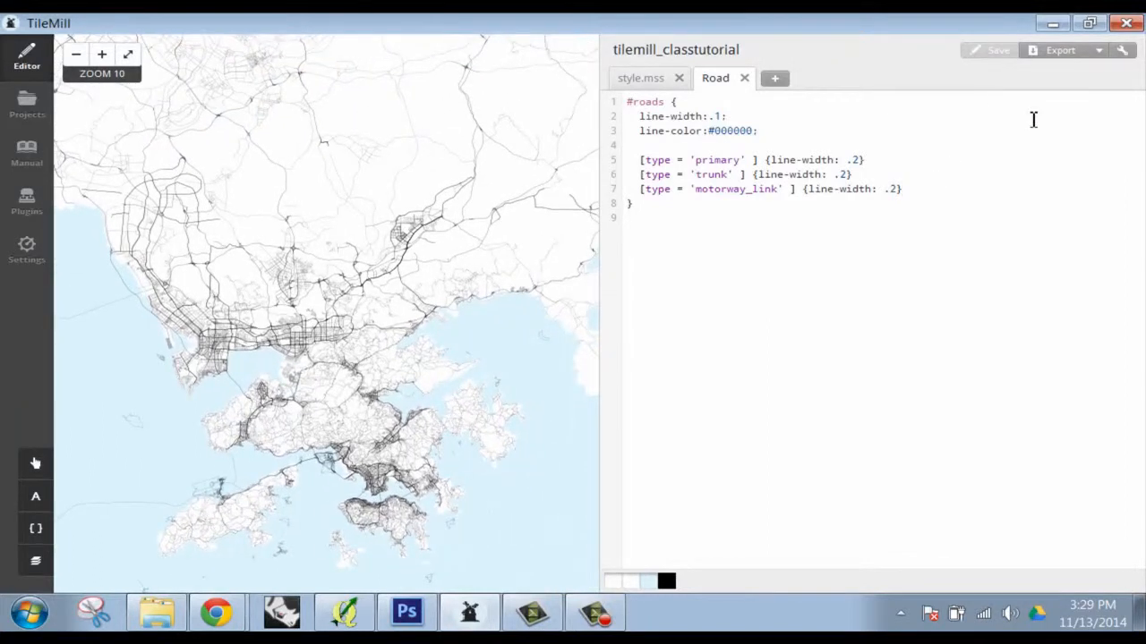
# Look up the line properties in the Carto reference and insert line-dasharray:3,6 before the line-width in the motorway_link rule
pyautogui.press('Return')
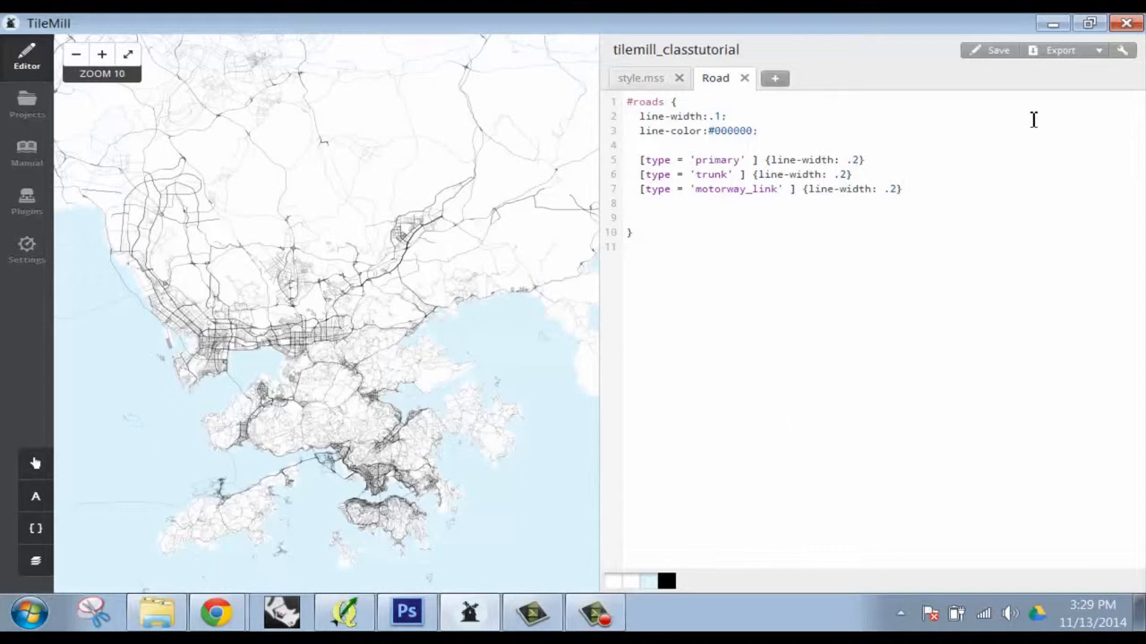
pyautogui.moveTo(242, 204); pyautogui.dragTo(331, 277)
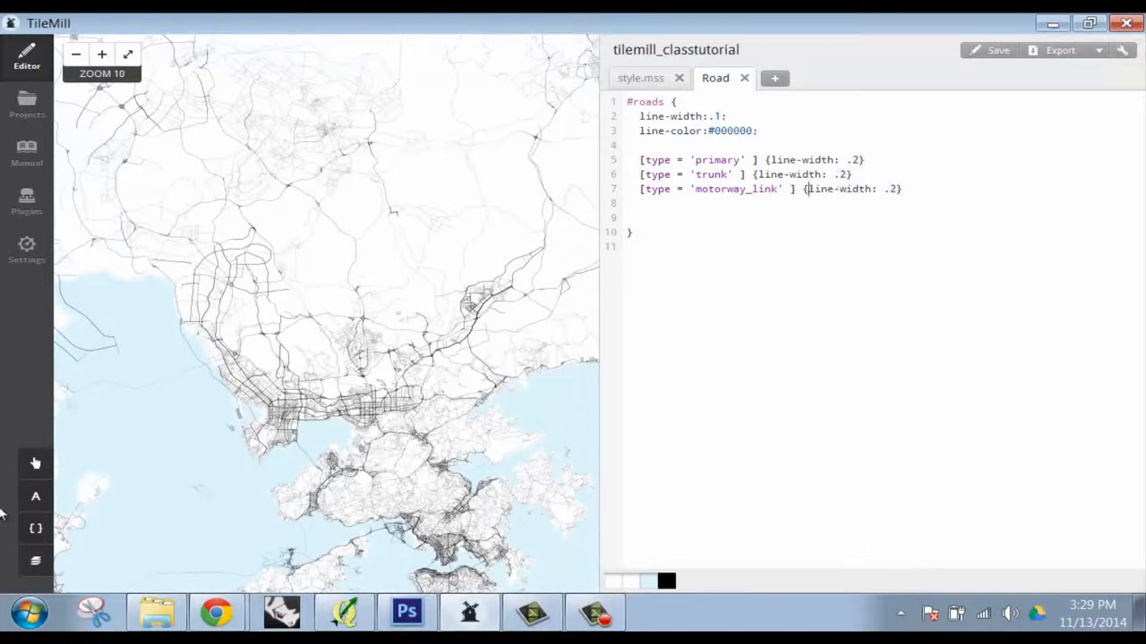
pyautogui.click(36, 529)
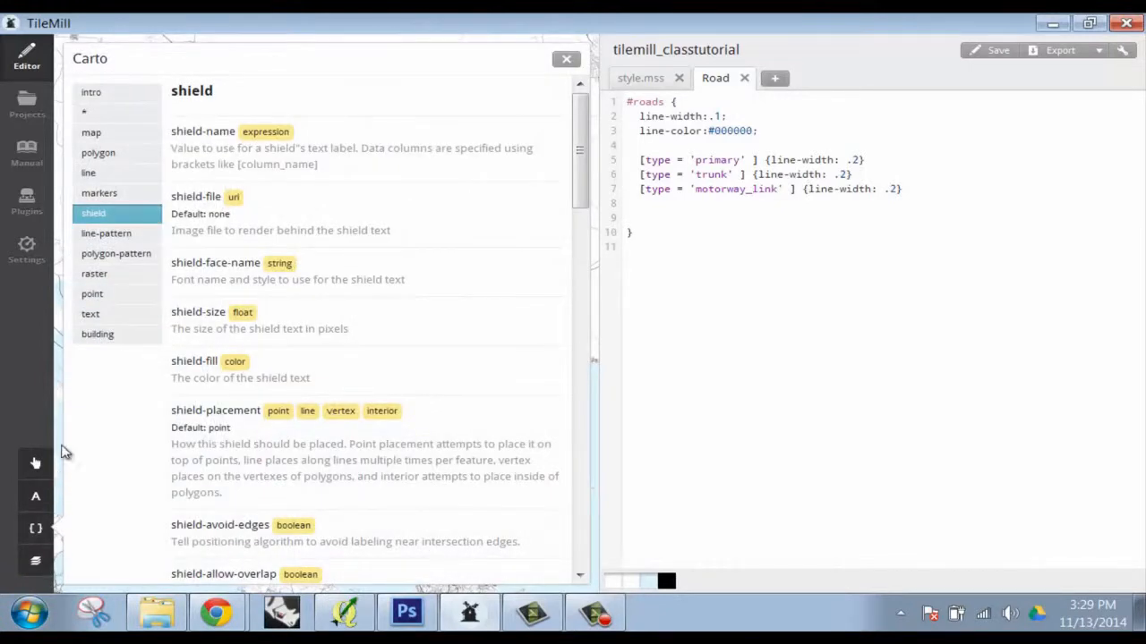
pyautogui.click(139, 175)
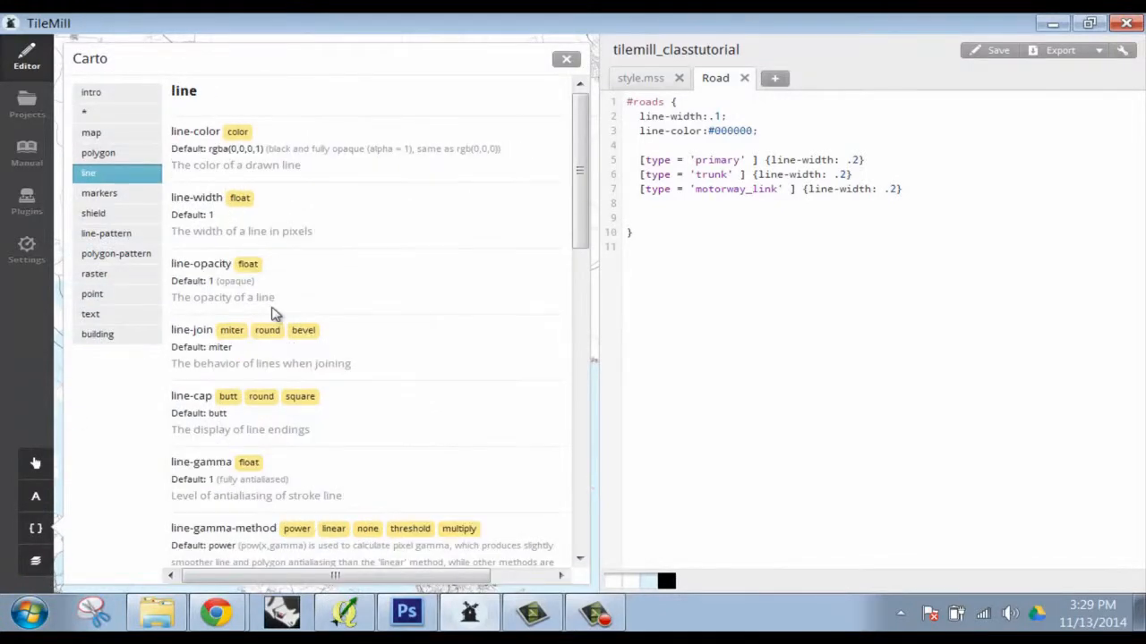
pyautogui.scroll(-3, 273, 314)
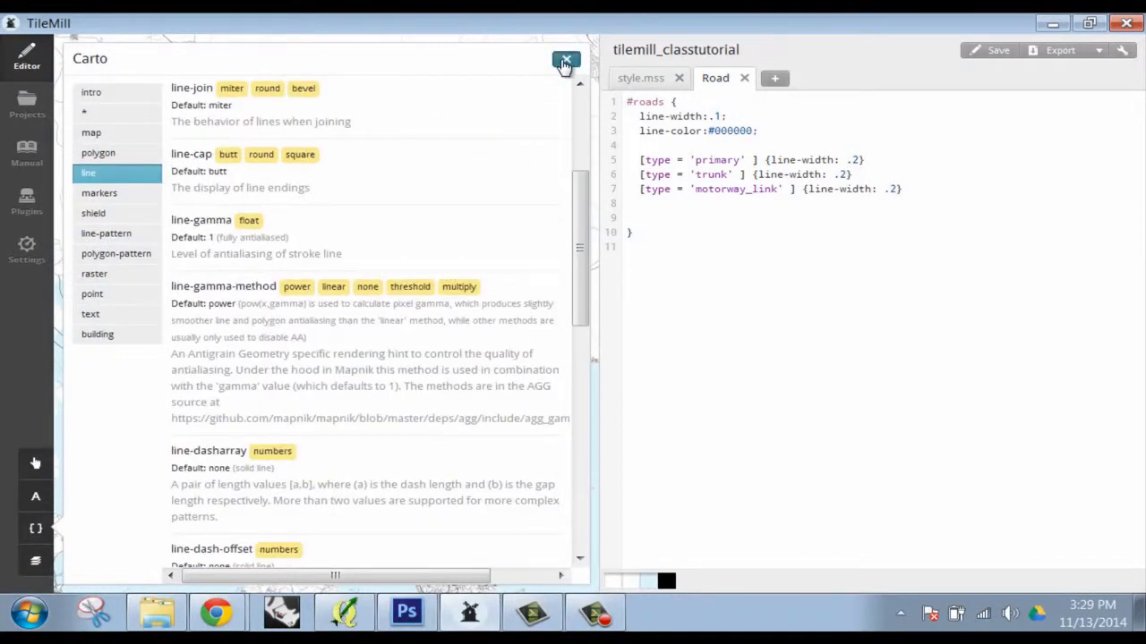
pyautogui.click(565, 59)
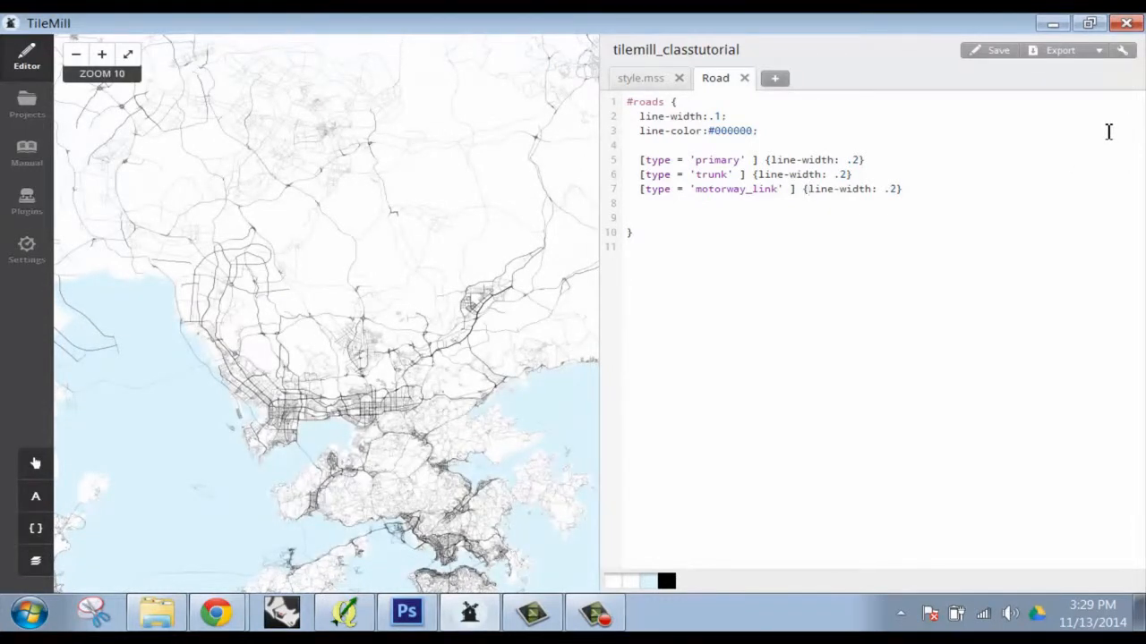
pyautogui.write('line-dasharray')
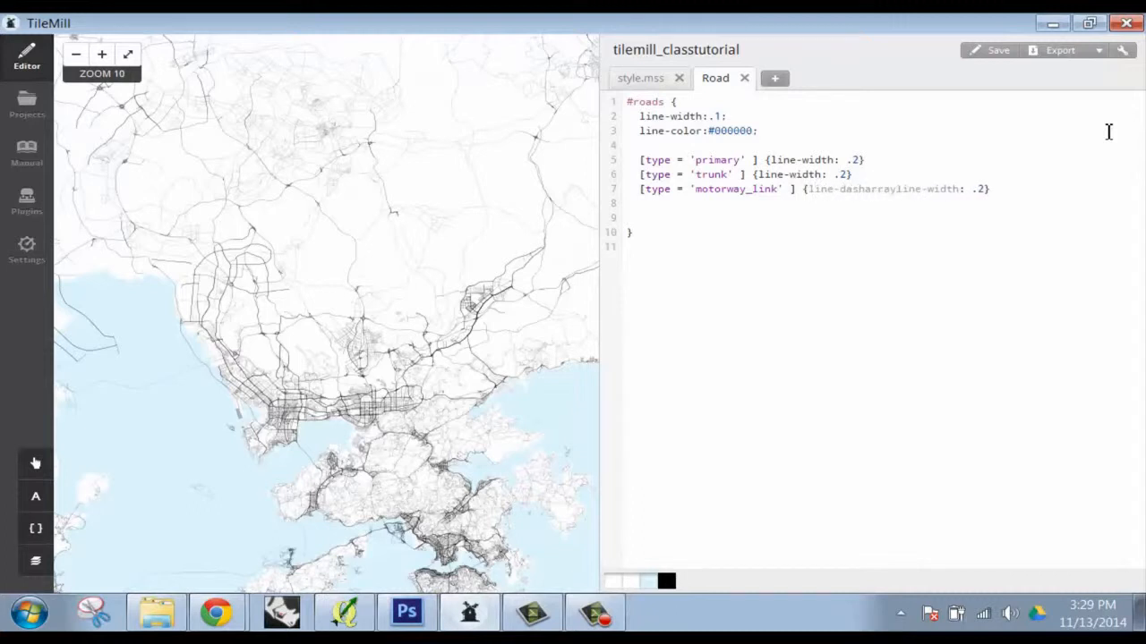
pyautogui.write(':3,6')
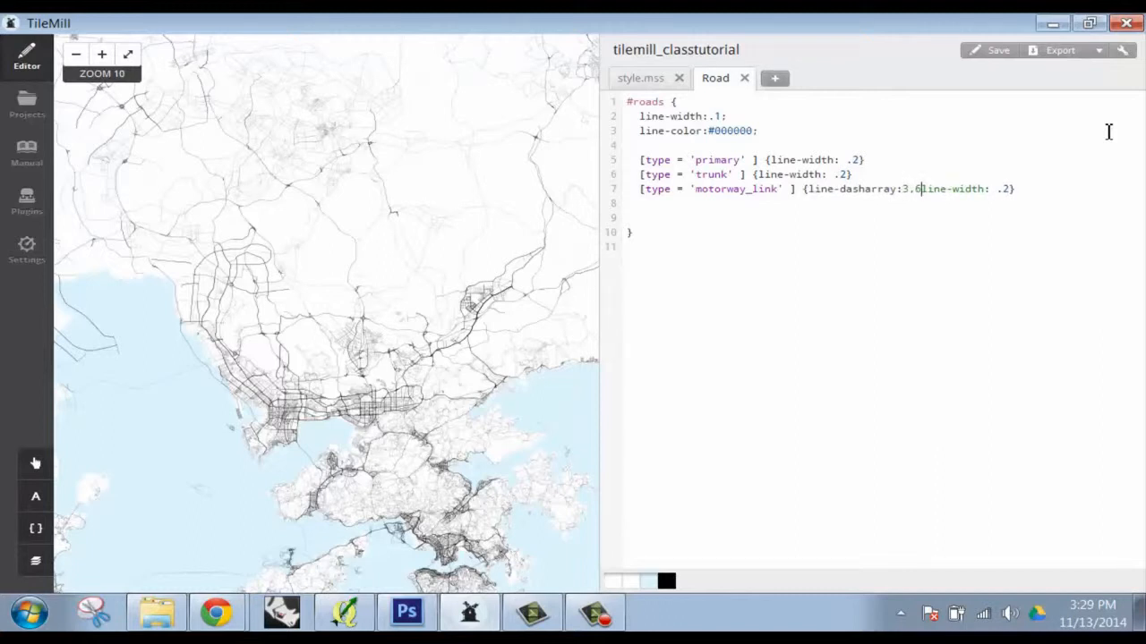
pyautogui.write(',')
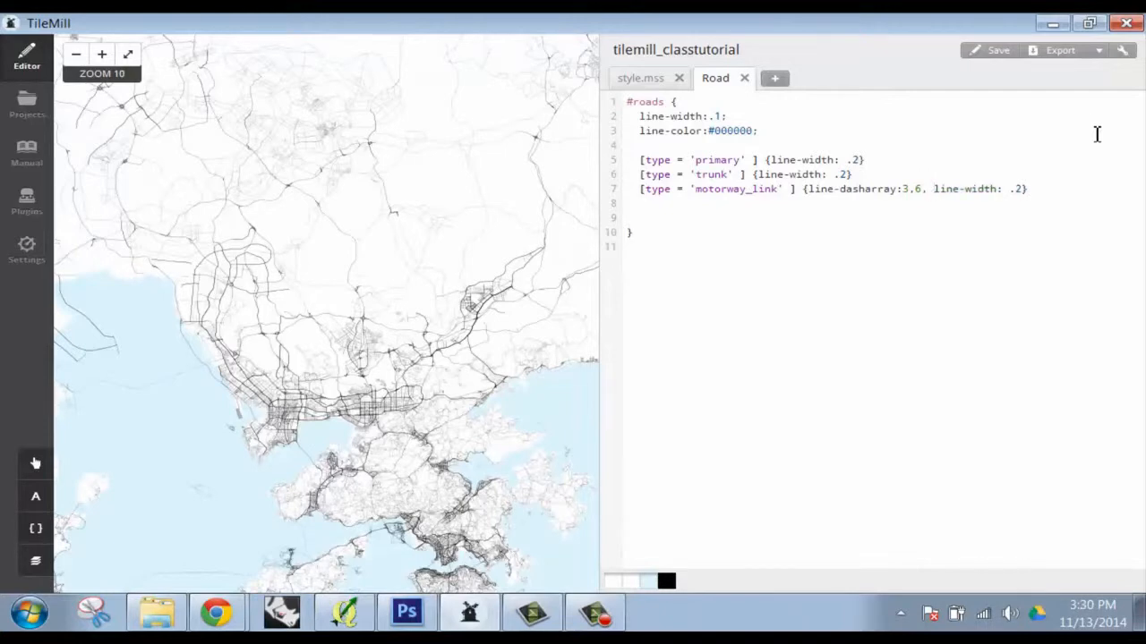
# Replace the comma after line-dasharray:3,6 with a semicolon in the motorway_link rule and save the project
pyautogui.click(989, 52)
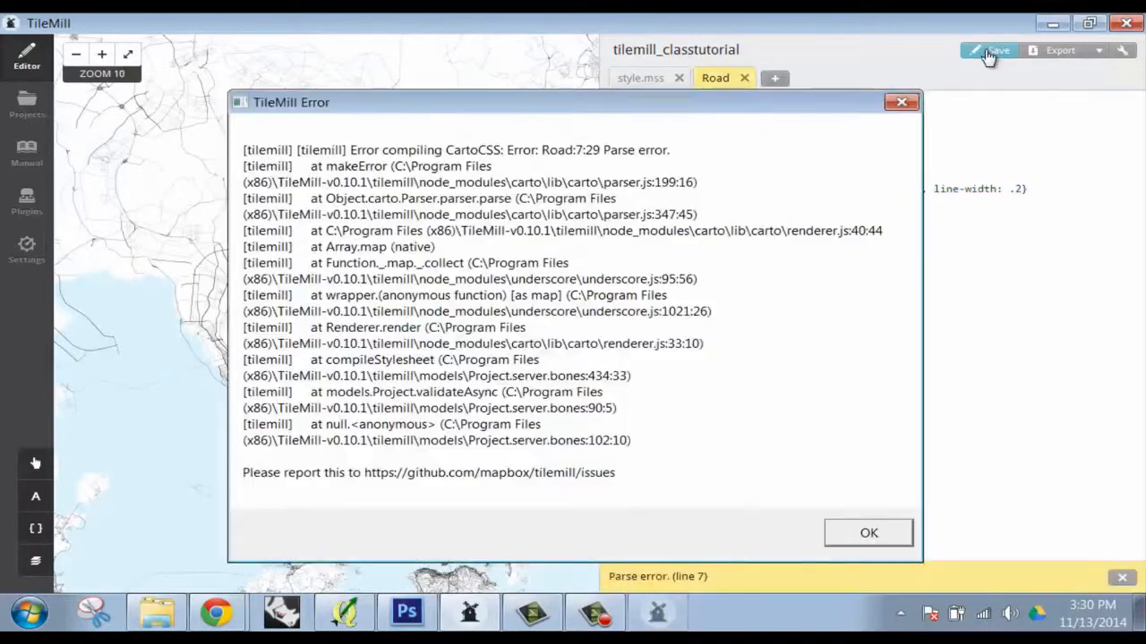
pyautogui.click(899, 104)
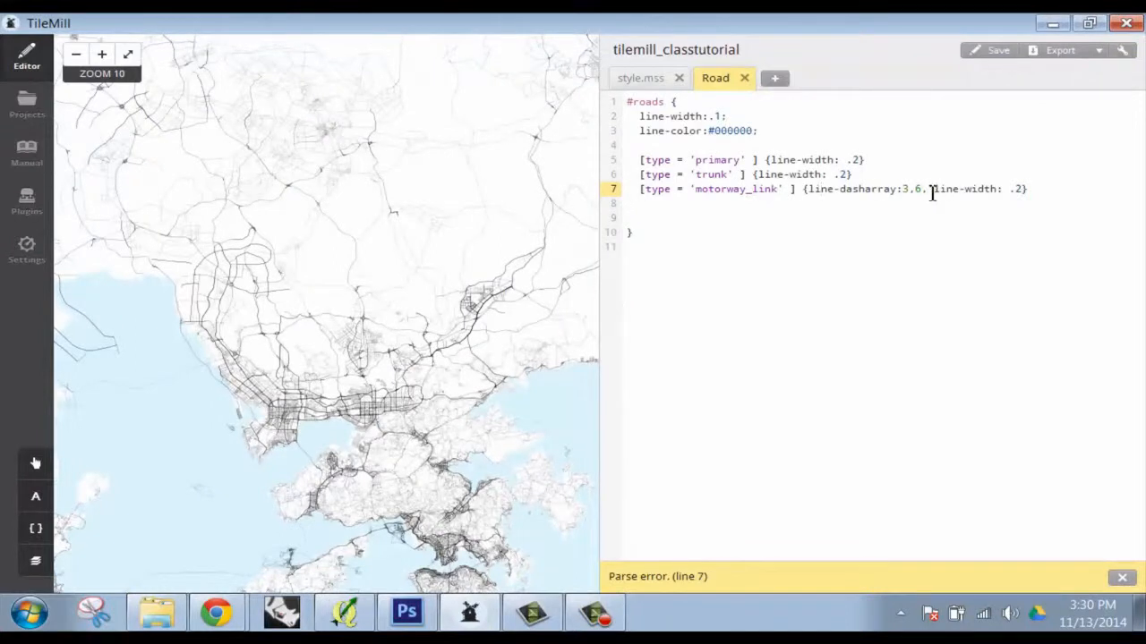
pyautogui.moveTo(925, 194); pyautogui.dragTo(932, 195)
pyautogui.click(983, 50)
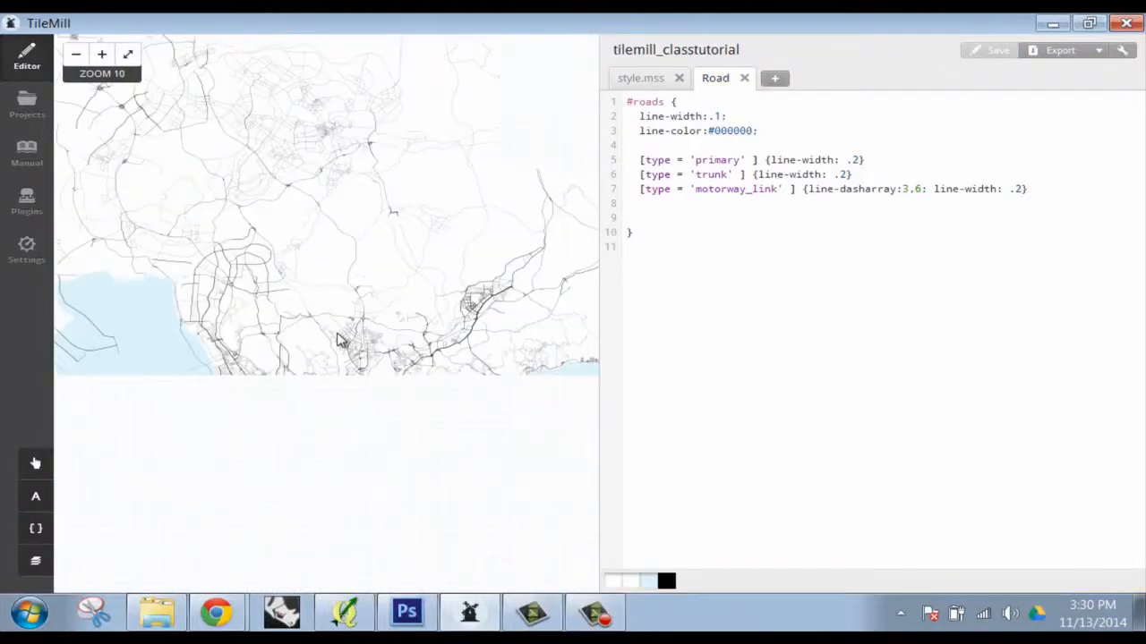
# Examine how the motorway_link, trunk and primary roads render around the bay and islands at zooms 10 and 11
pyautogui.moveTo(340, 338); pyautogui.dragTo(418, 269)
pyautogui.scroll(1, 419, 269)
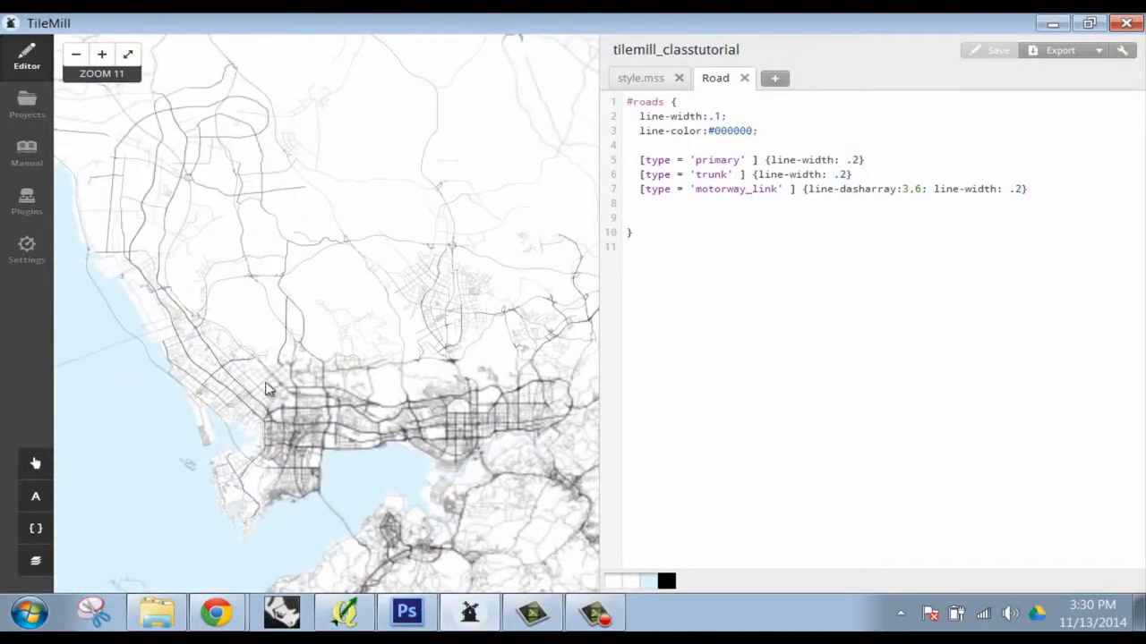
pyautogui.scroll(1, 255, 401)
pyautogui.moveTo(243, 414); pyautogui.dragTo(384, 289)
pyautogui.scroll(1, 452, 279)
pyautogui.scroll(-1, 465, 281)
pyautogui.scroll(-1, 384, 289)
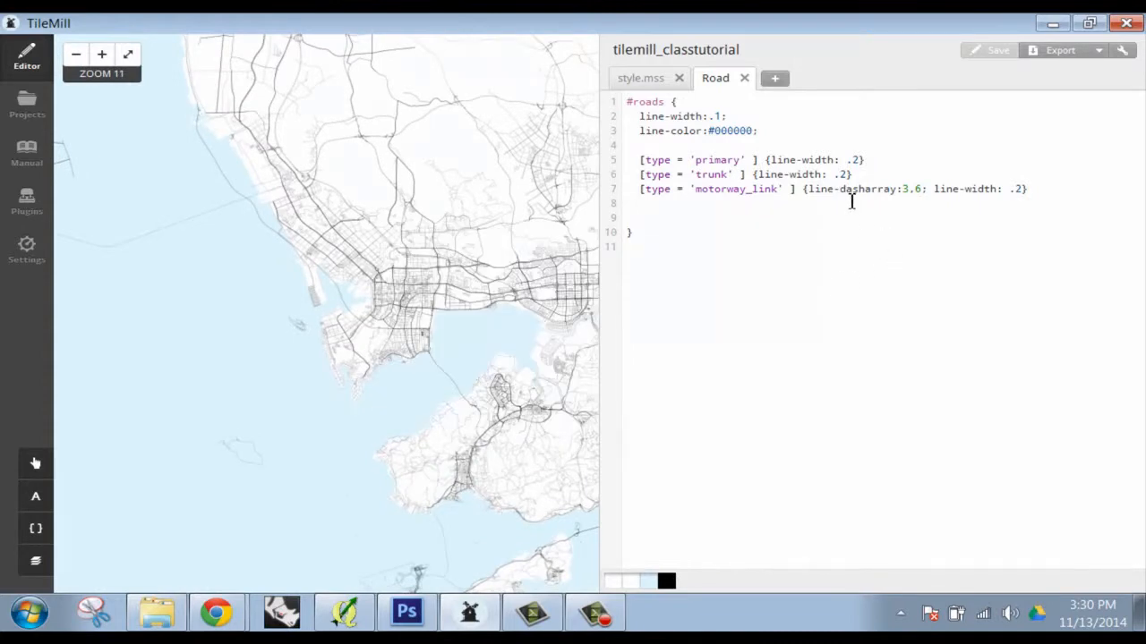
pyautogui.moveTo(392, 338); pyautogui.dragTo(220, 233)
pyautogui.moveTo(315, 301); pyautogui.dragTo(346, 149)
pyautogui.scroll(-1, 347, 148)
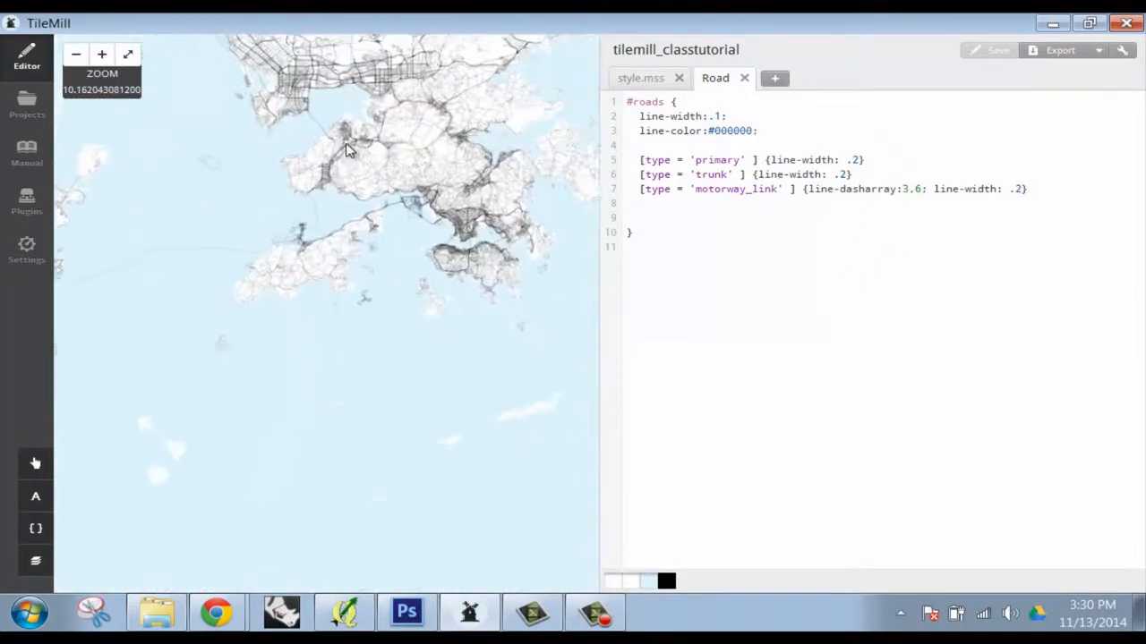
pyautogui.moveTo(402, 257); pyautogui.dragTo(537, 447)
pyautogui.moveTo(409, 248); pyautogui.dragTo(230, 266)
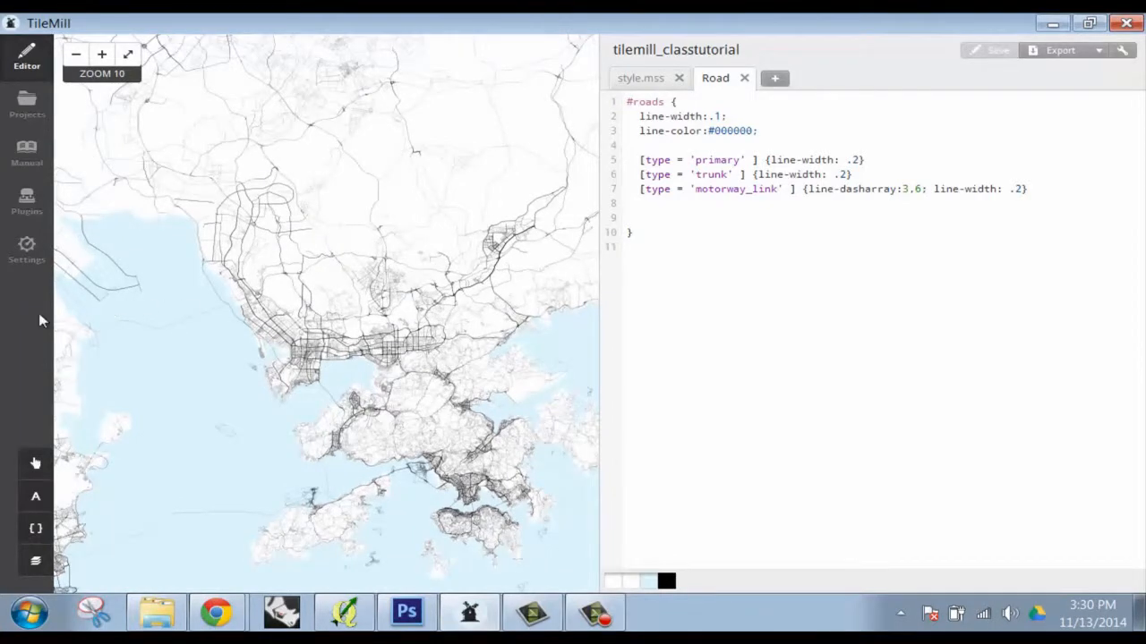
# Read the line-dasharray entry among the line properties in the Carto reference, then close the reference
pyautogui.click(36, 528)
pyautogui.scroll(-5, 501, 397)
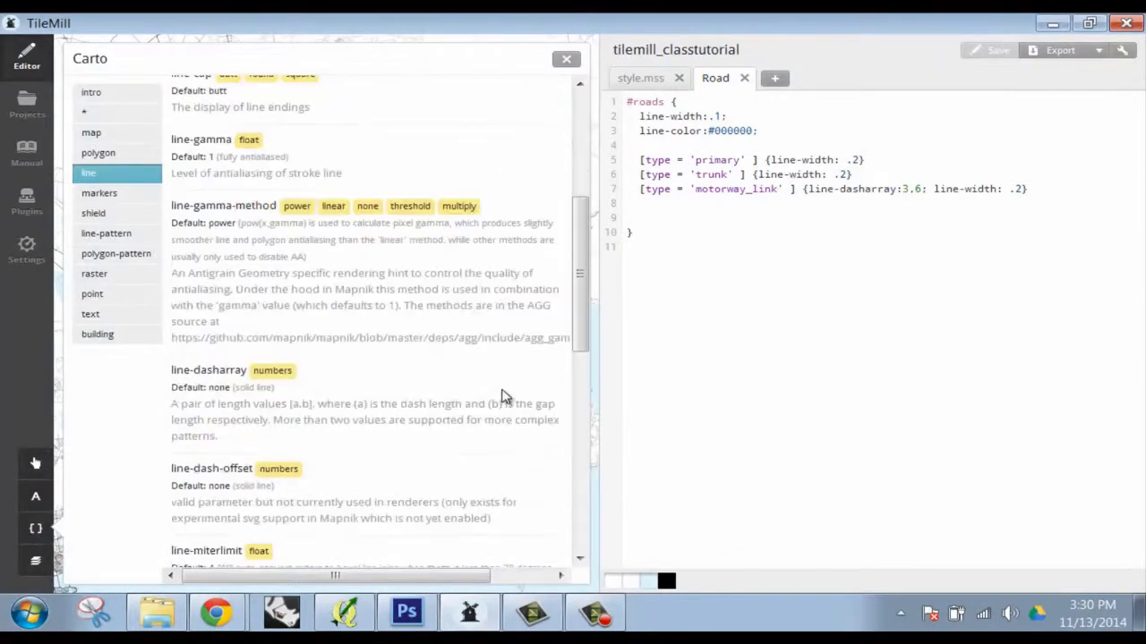
pyautogui.scroll(-2, 466, 397)
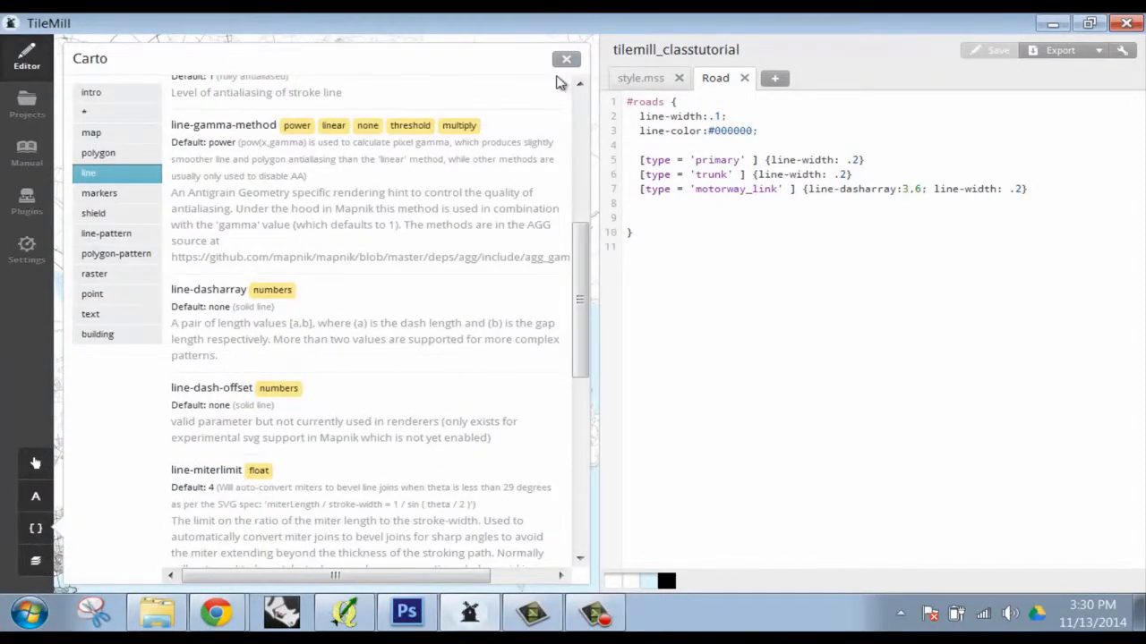
pyautogui.click(565, 61)
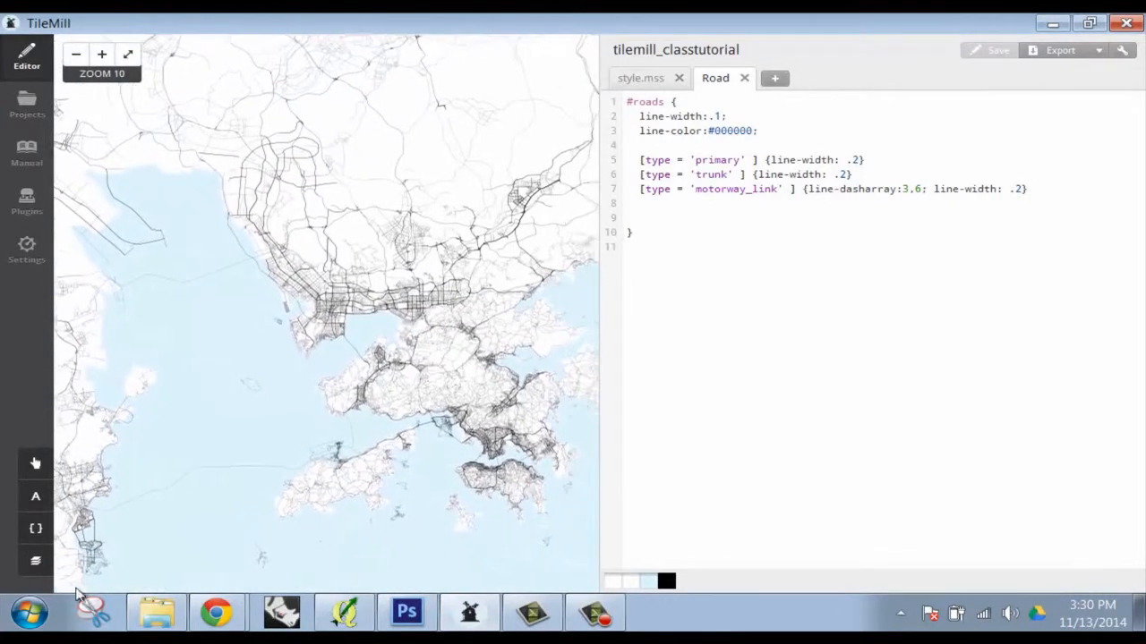
# Open the project's layer list and recentre the map on the coastal city and islands
pyautogui.click(34, 562)
pyautogui.moveTo(346, 303); pyautogui.dragTo(301, 287)
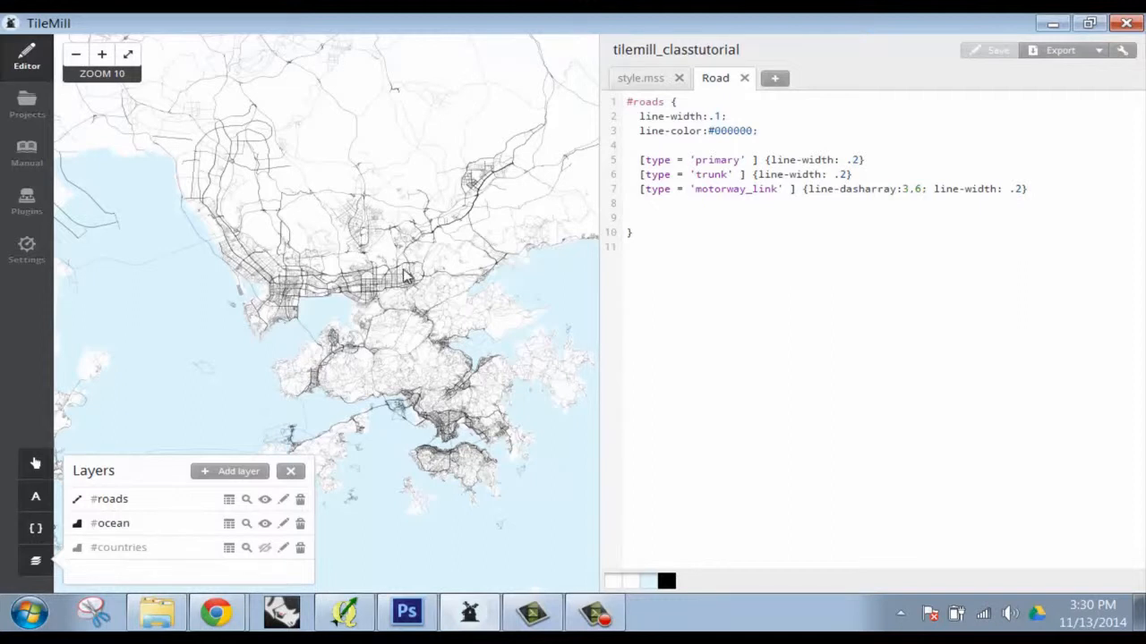
pyautogui.moveTo(299, 335); pyautogui.dragTo(343, 387)
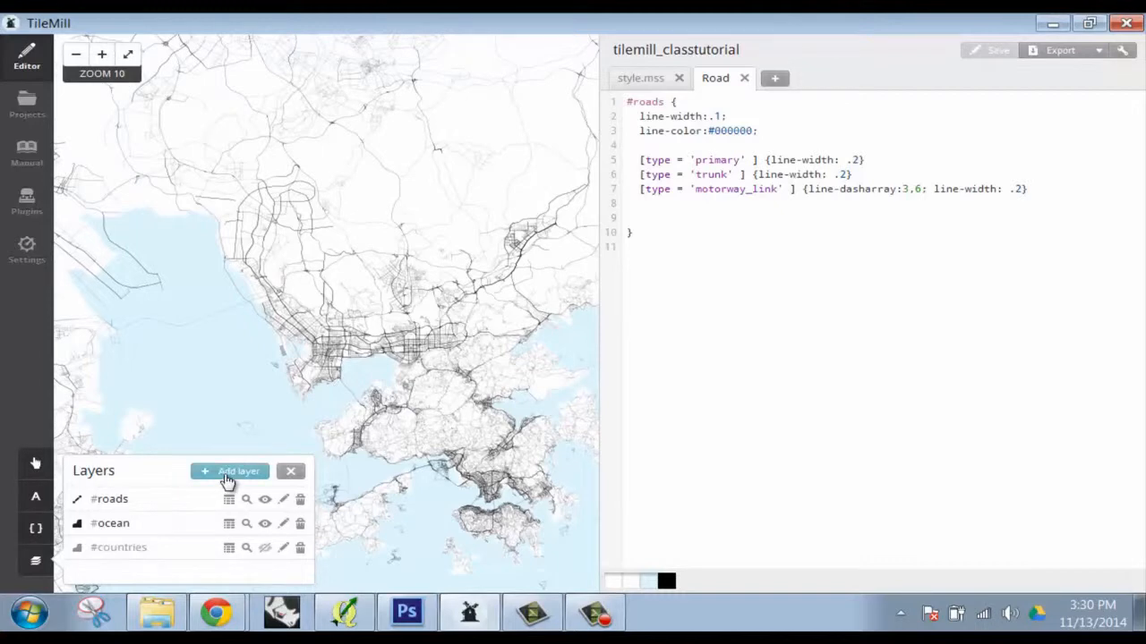